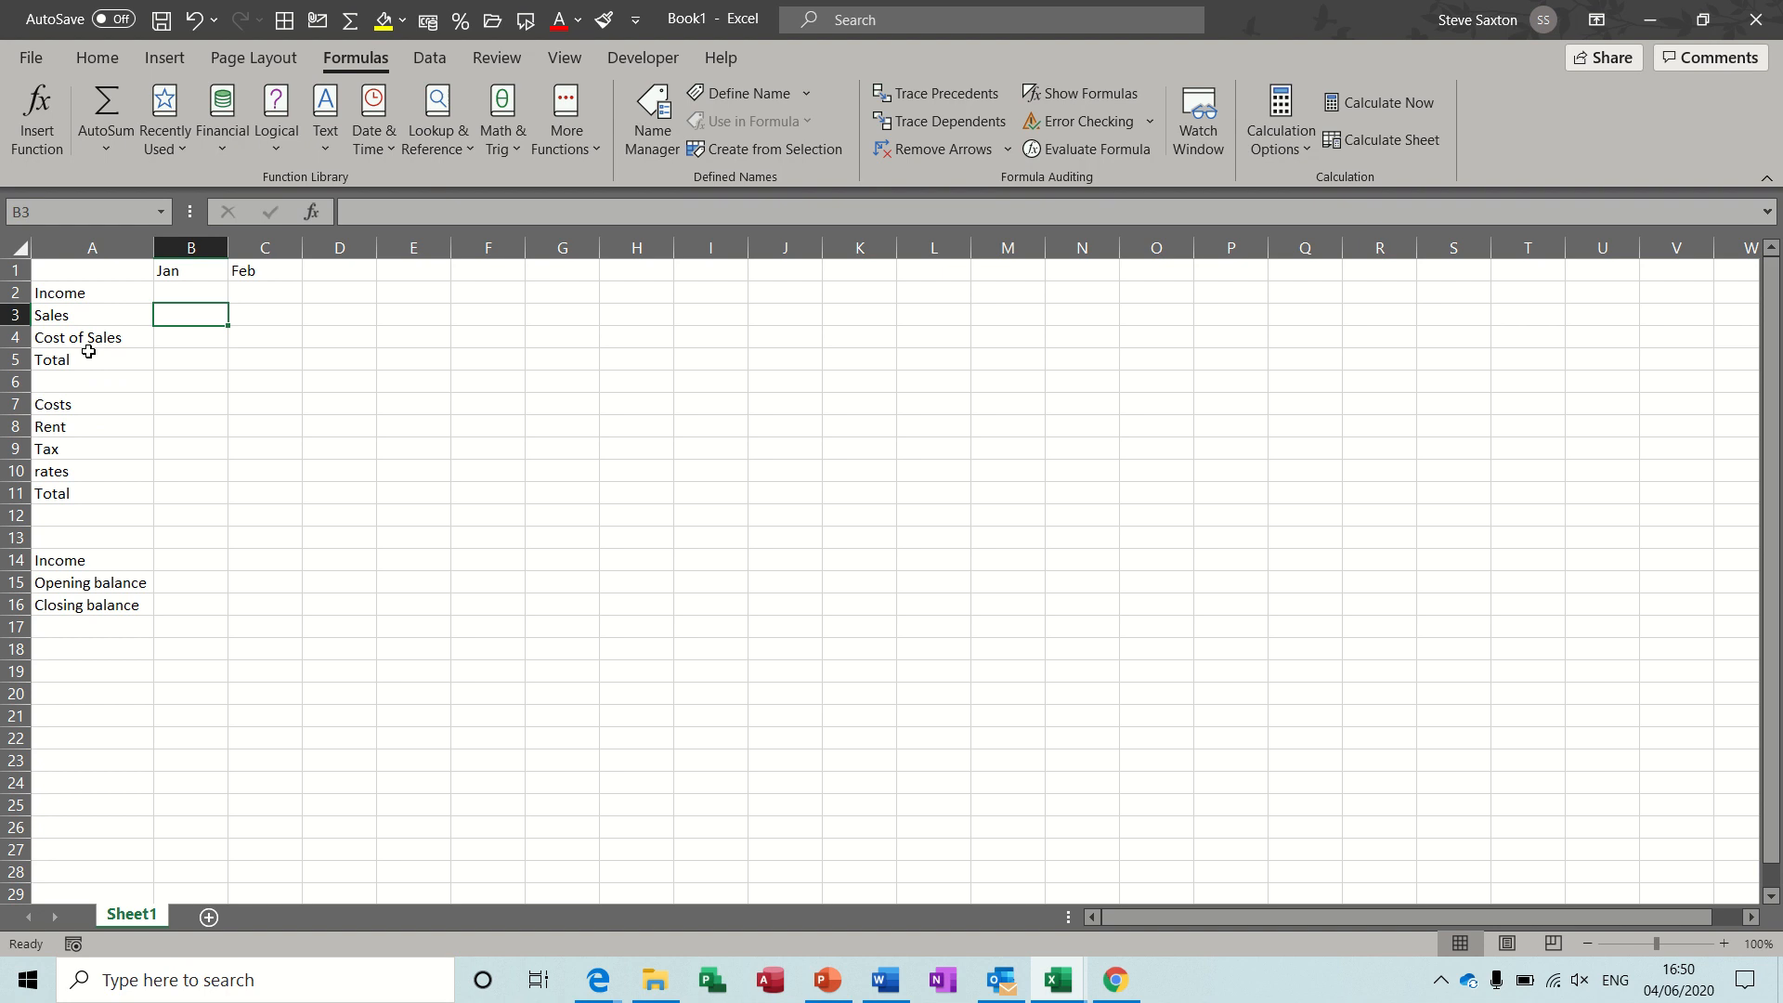
Examine the layout's income, costs and balance rows, including the cells where January's totals and balances belong
click(193, 364)
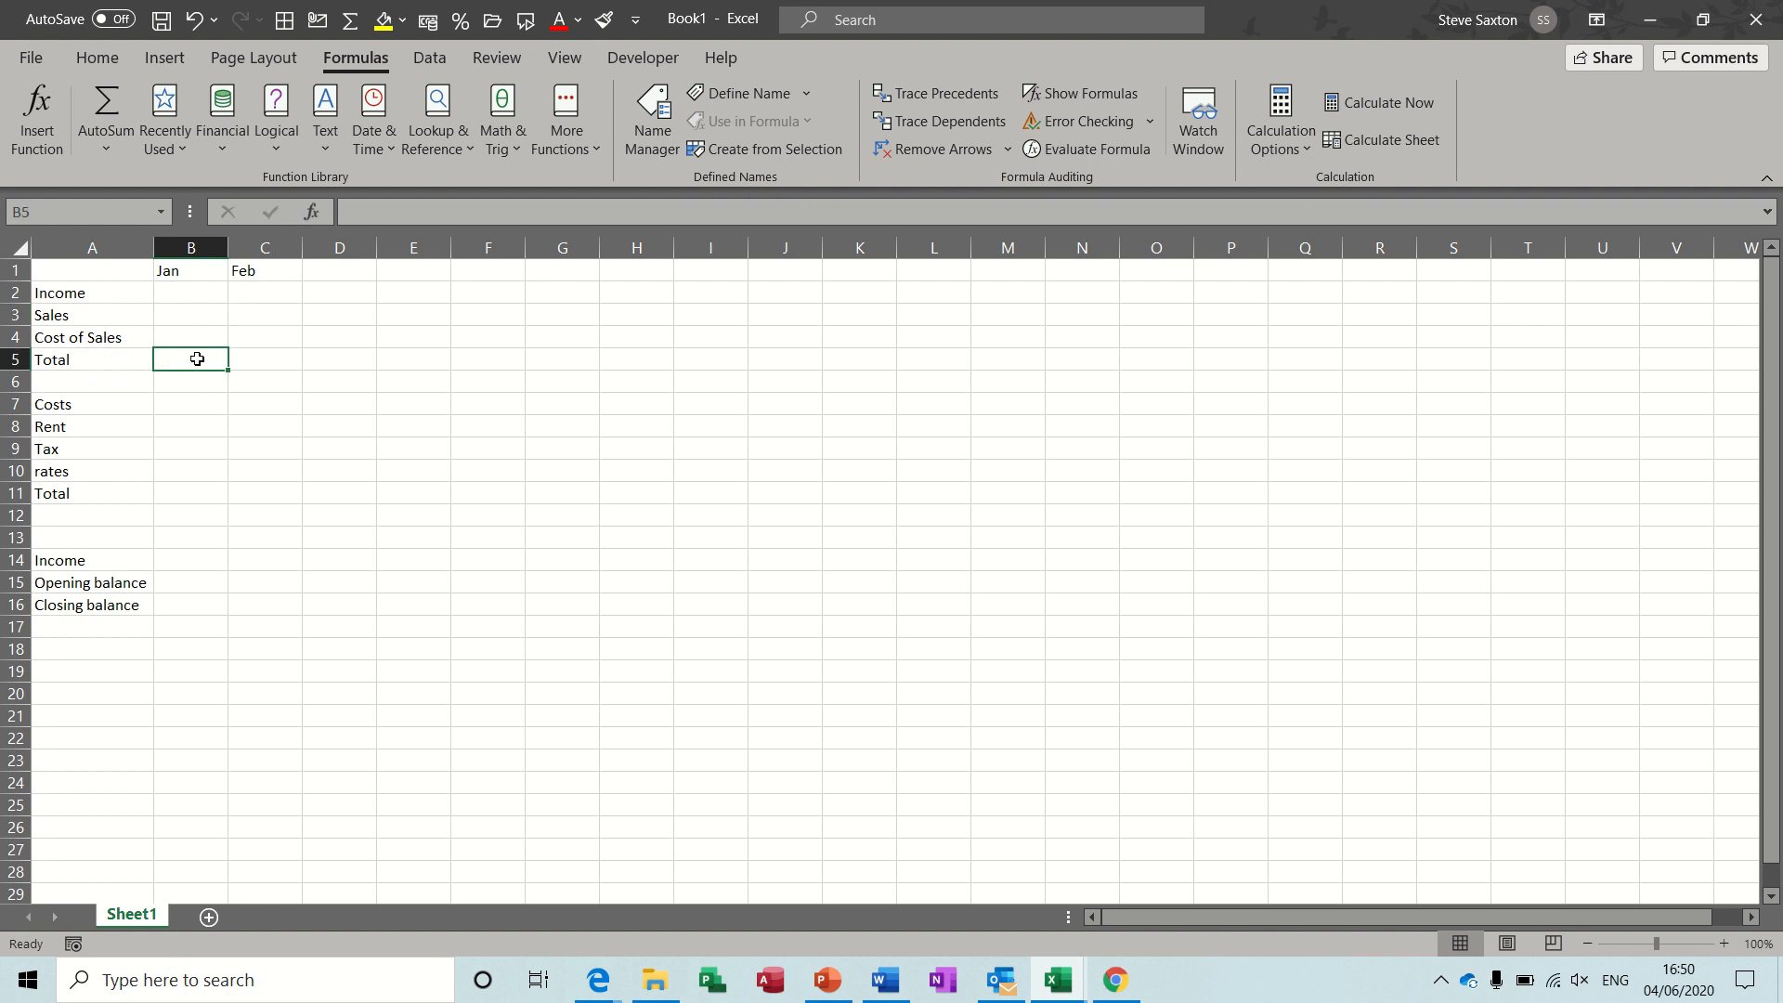
click(99, 406)
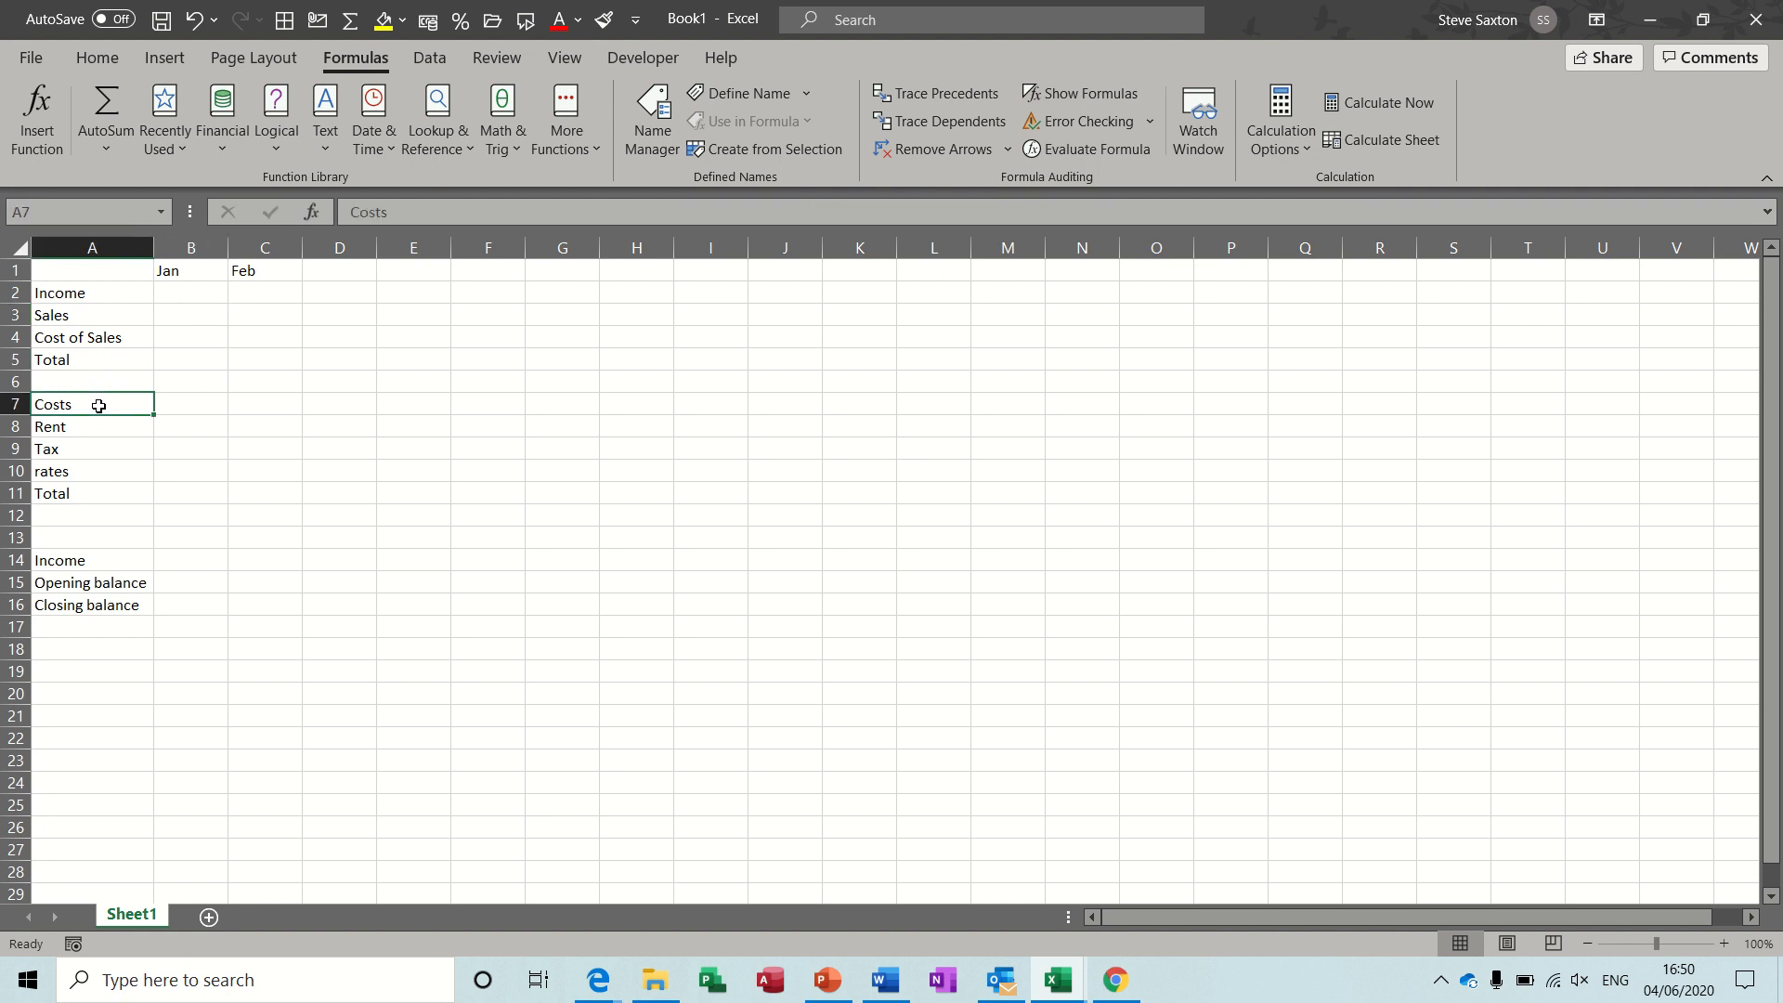
drag(93, 430, 91, 503)
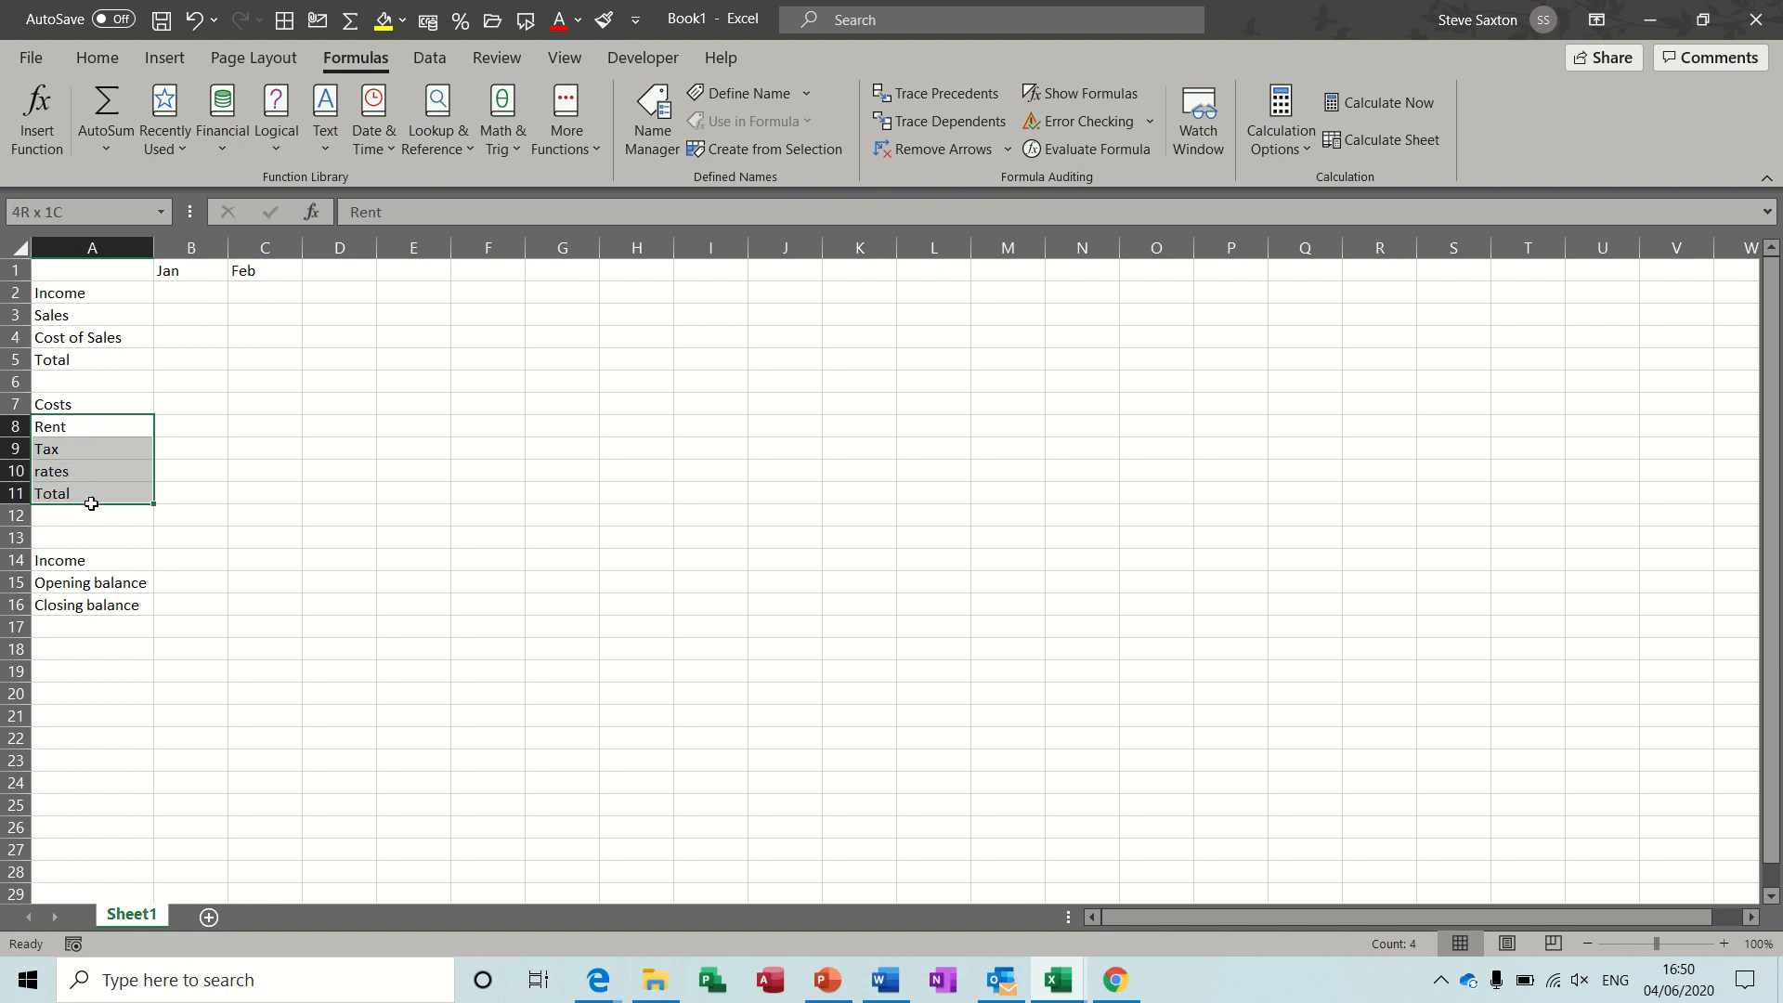
click(173, 494)
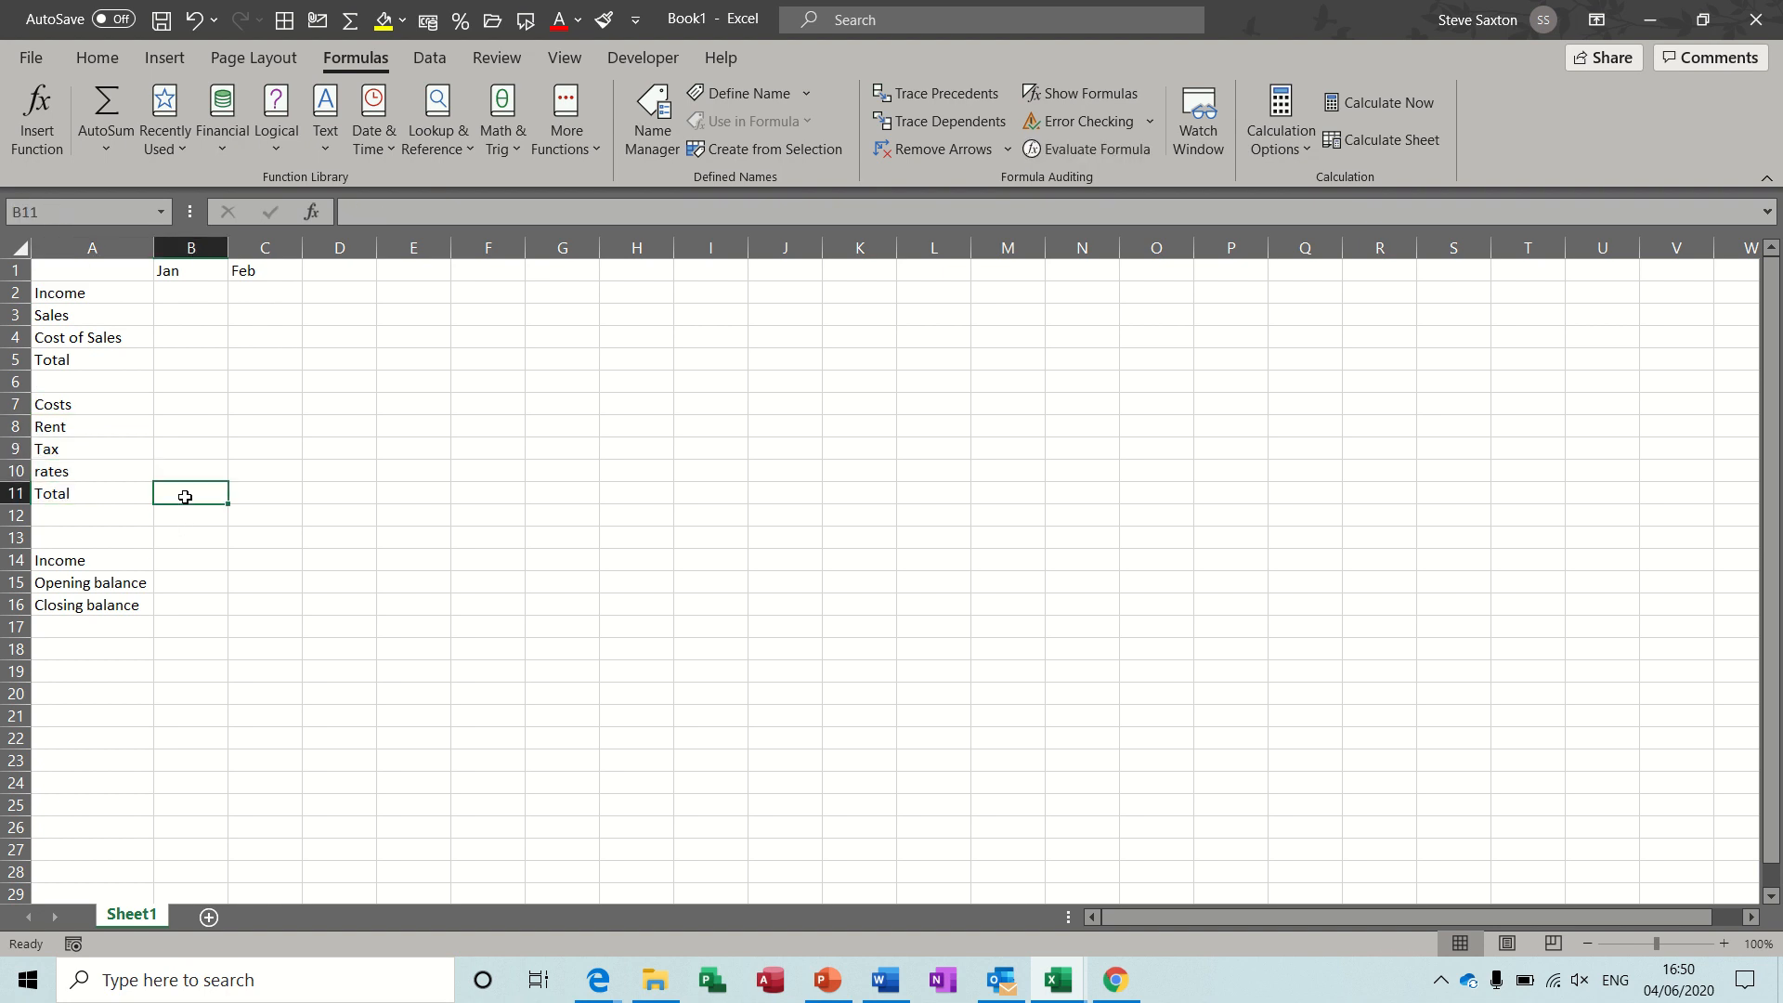
click(200, 564)
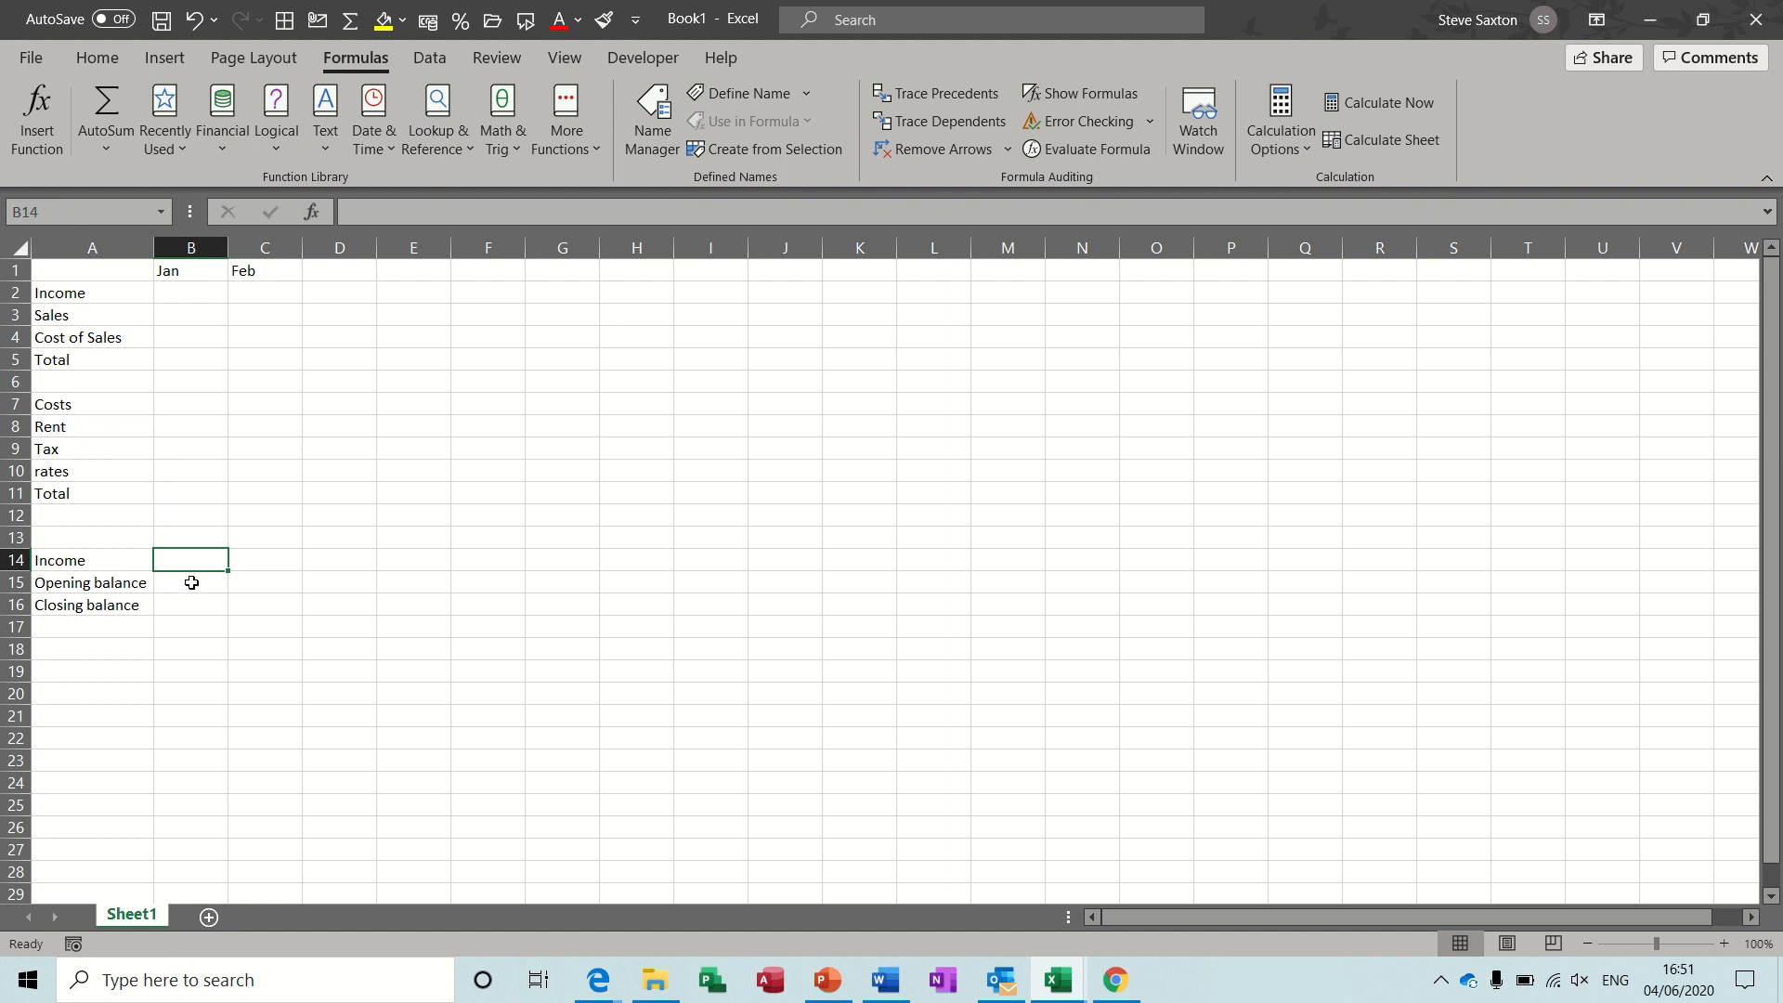
click(192, 581)
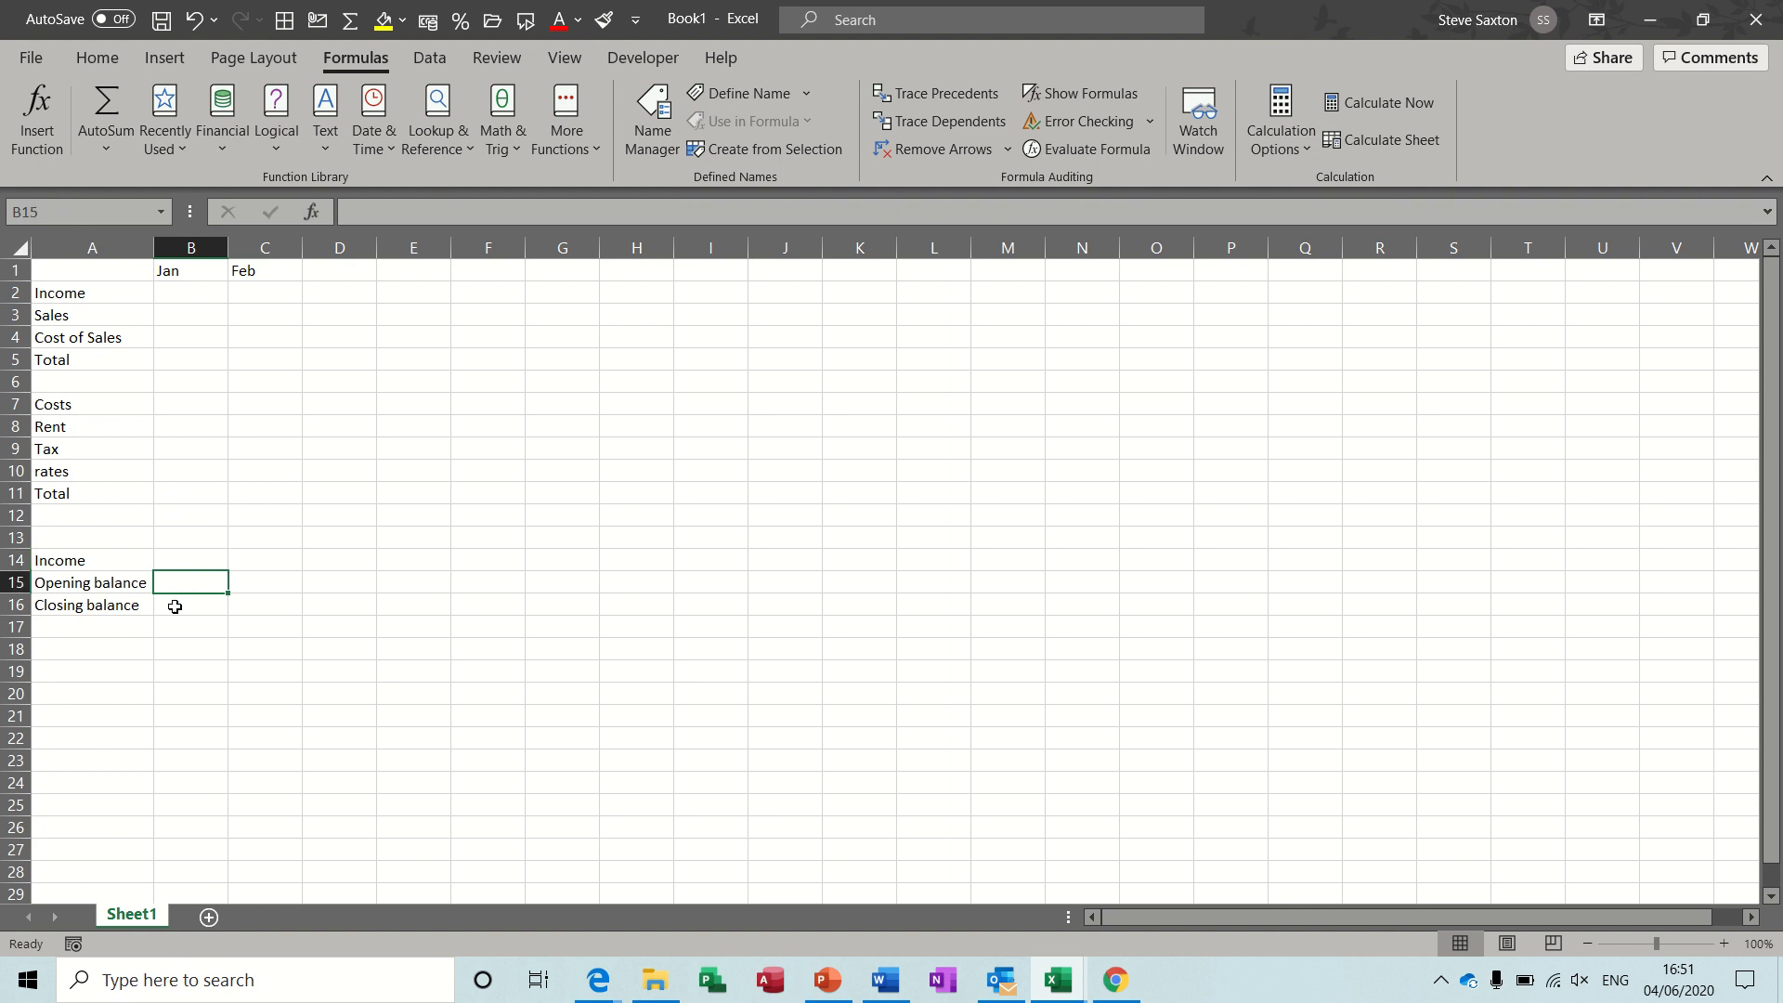
click(176, 611)
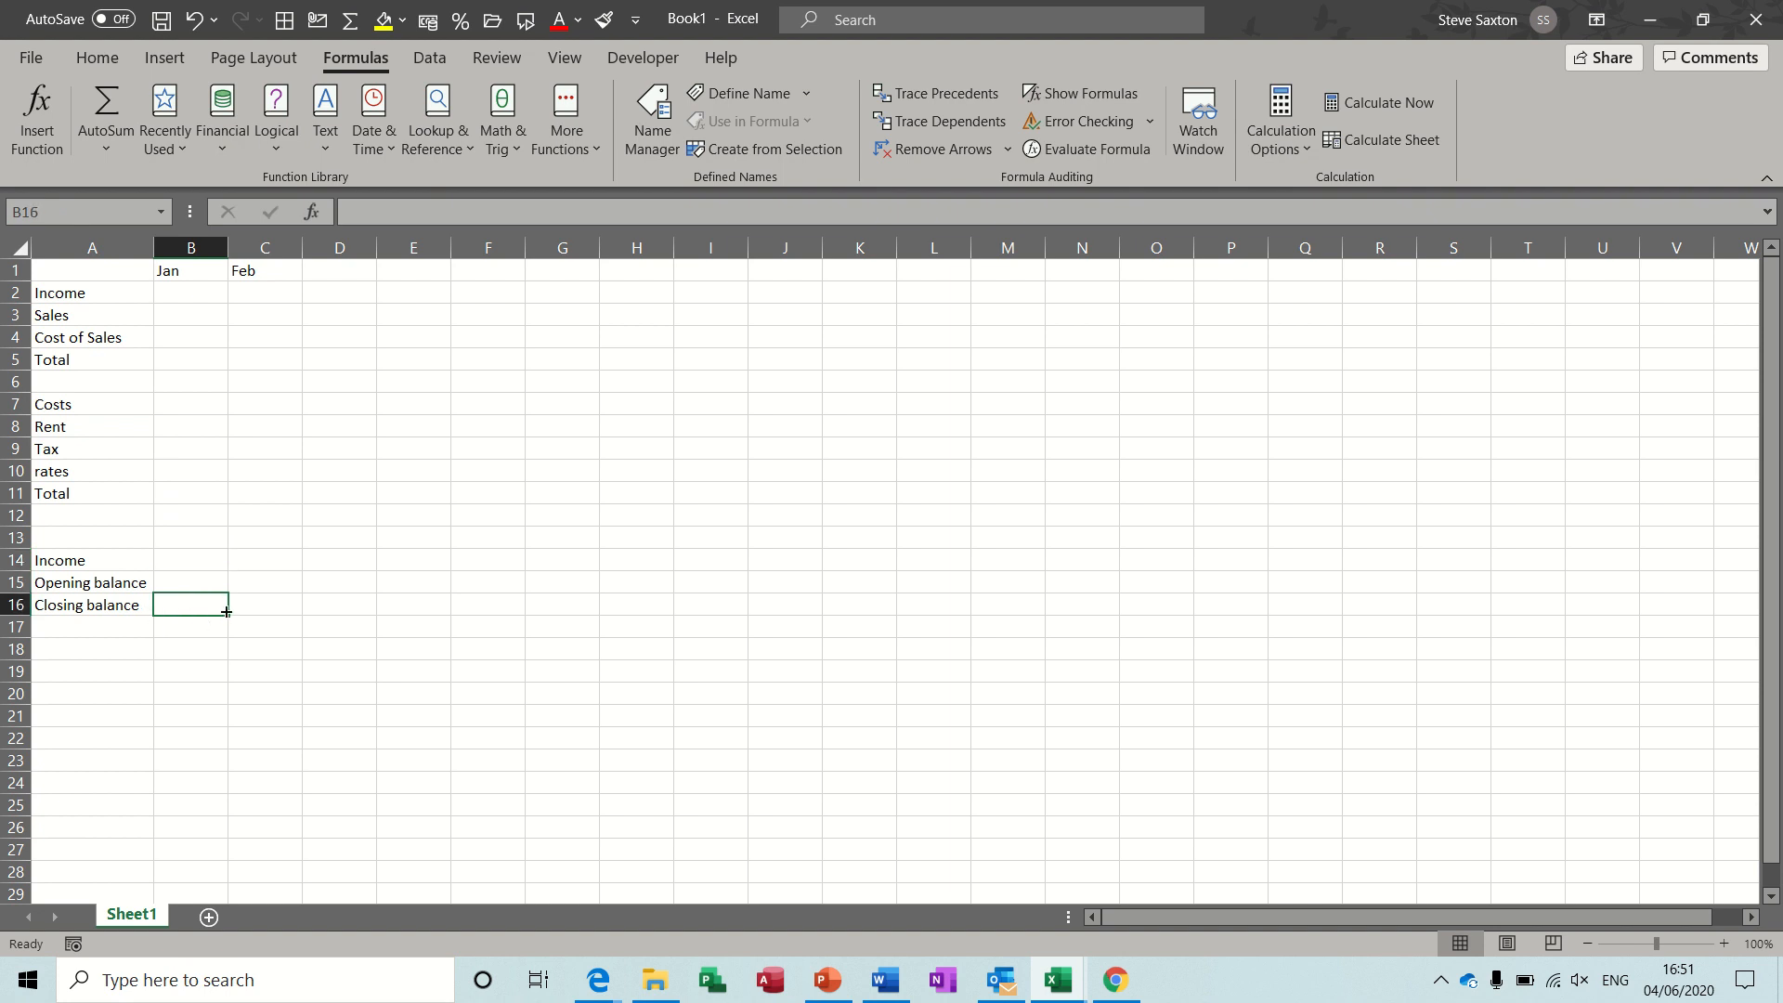
Enter January's Sales as 500 in B3 and Cost of Sales as 100 in B4
click(184, 317)
text(500)
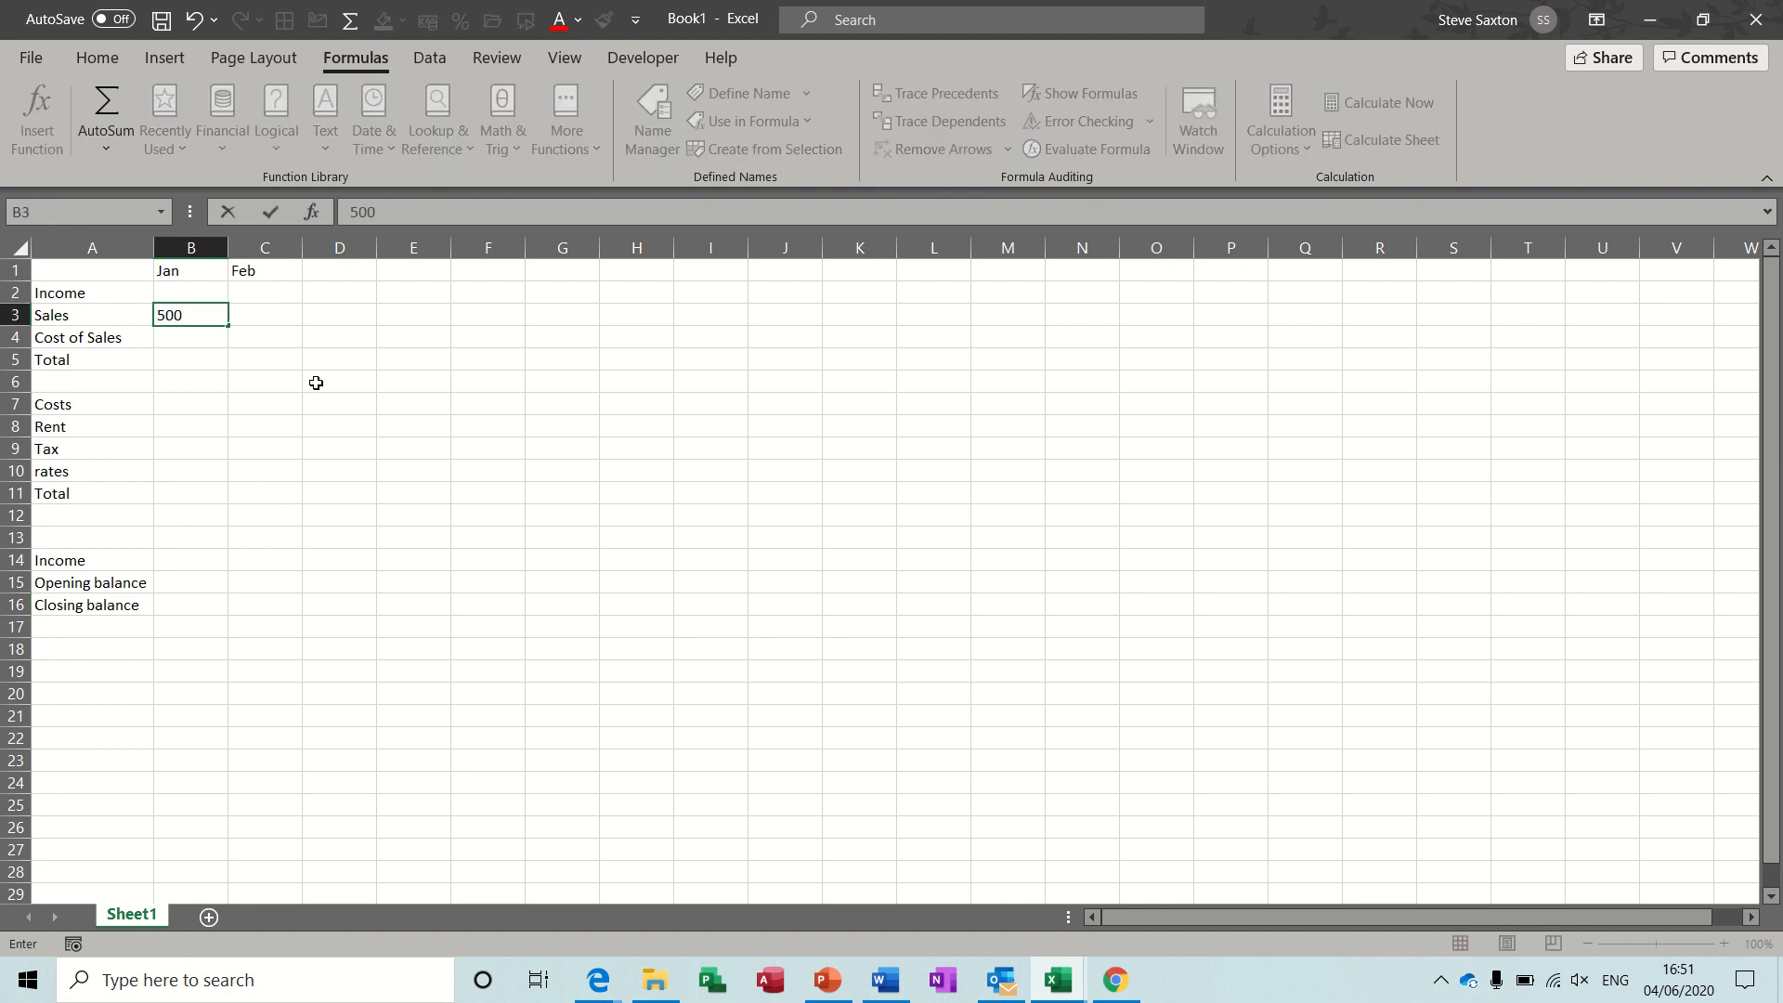
click(193, 334)
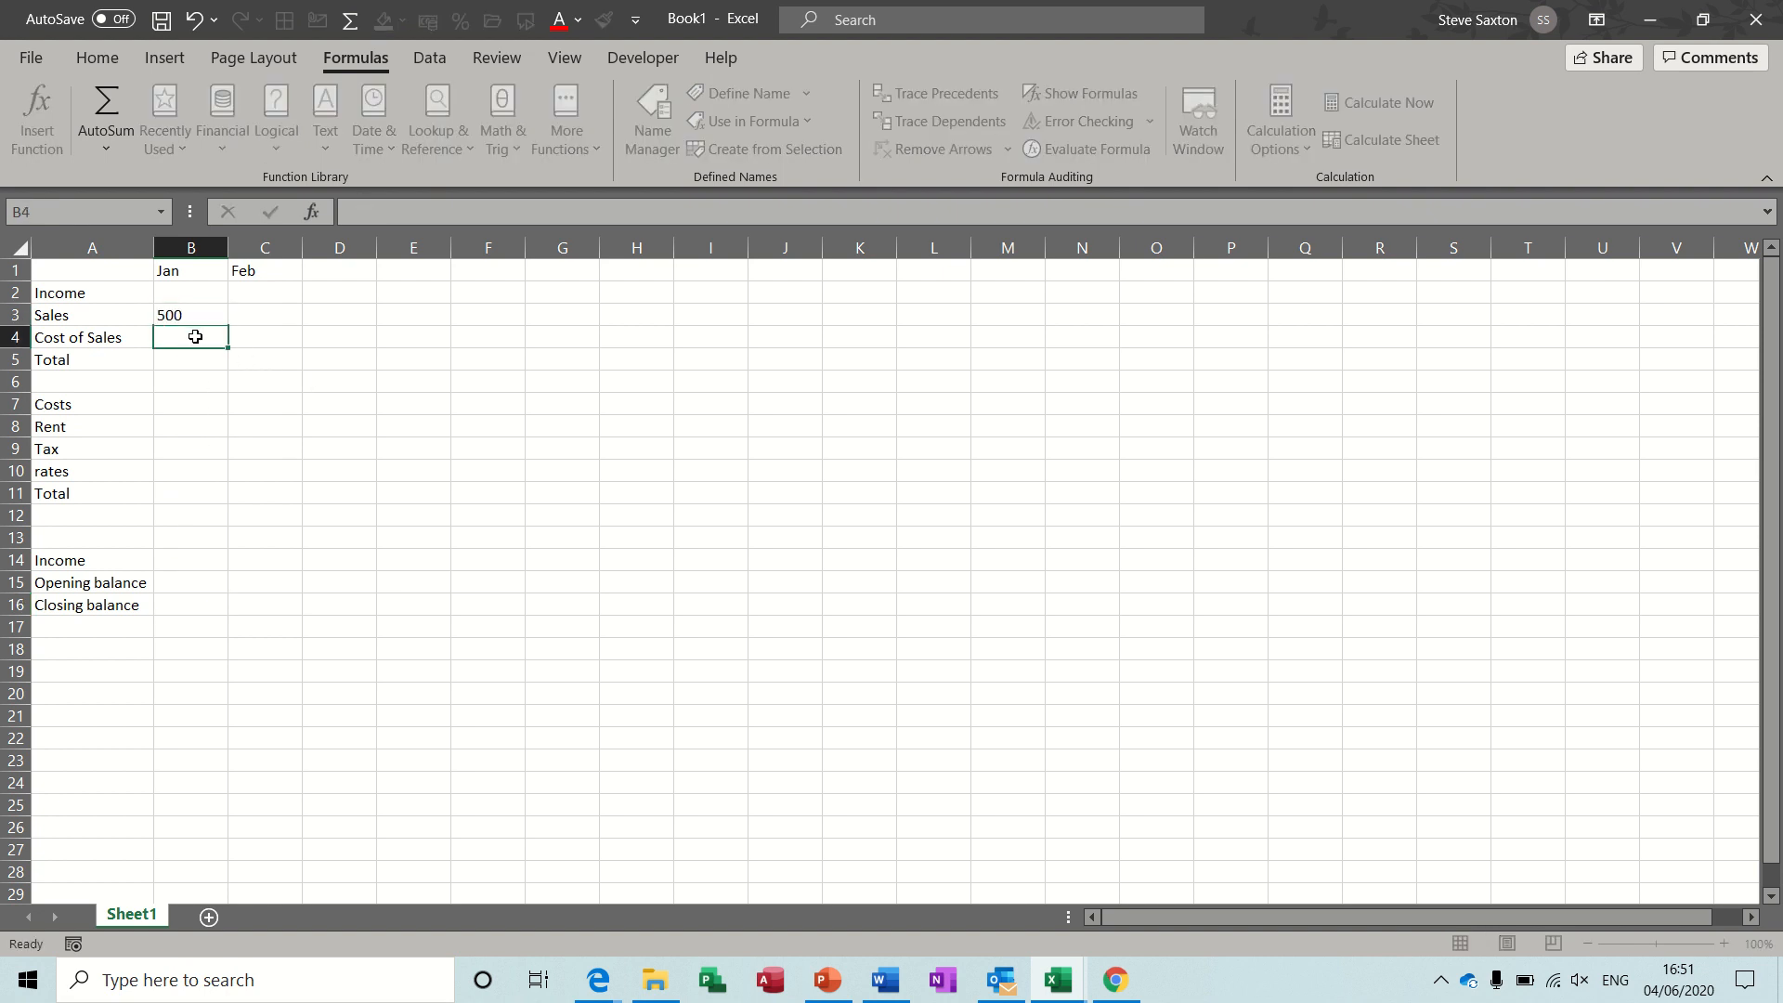
text(100)
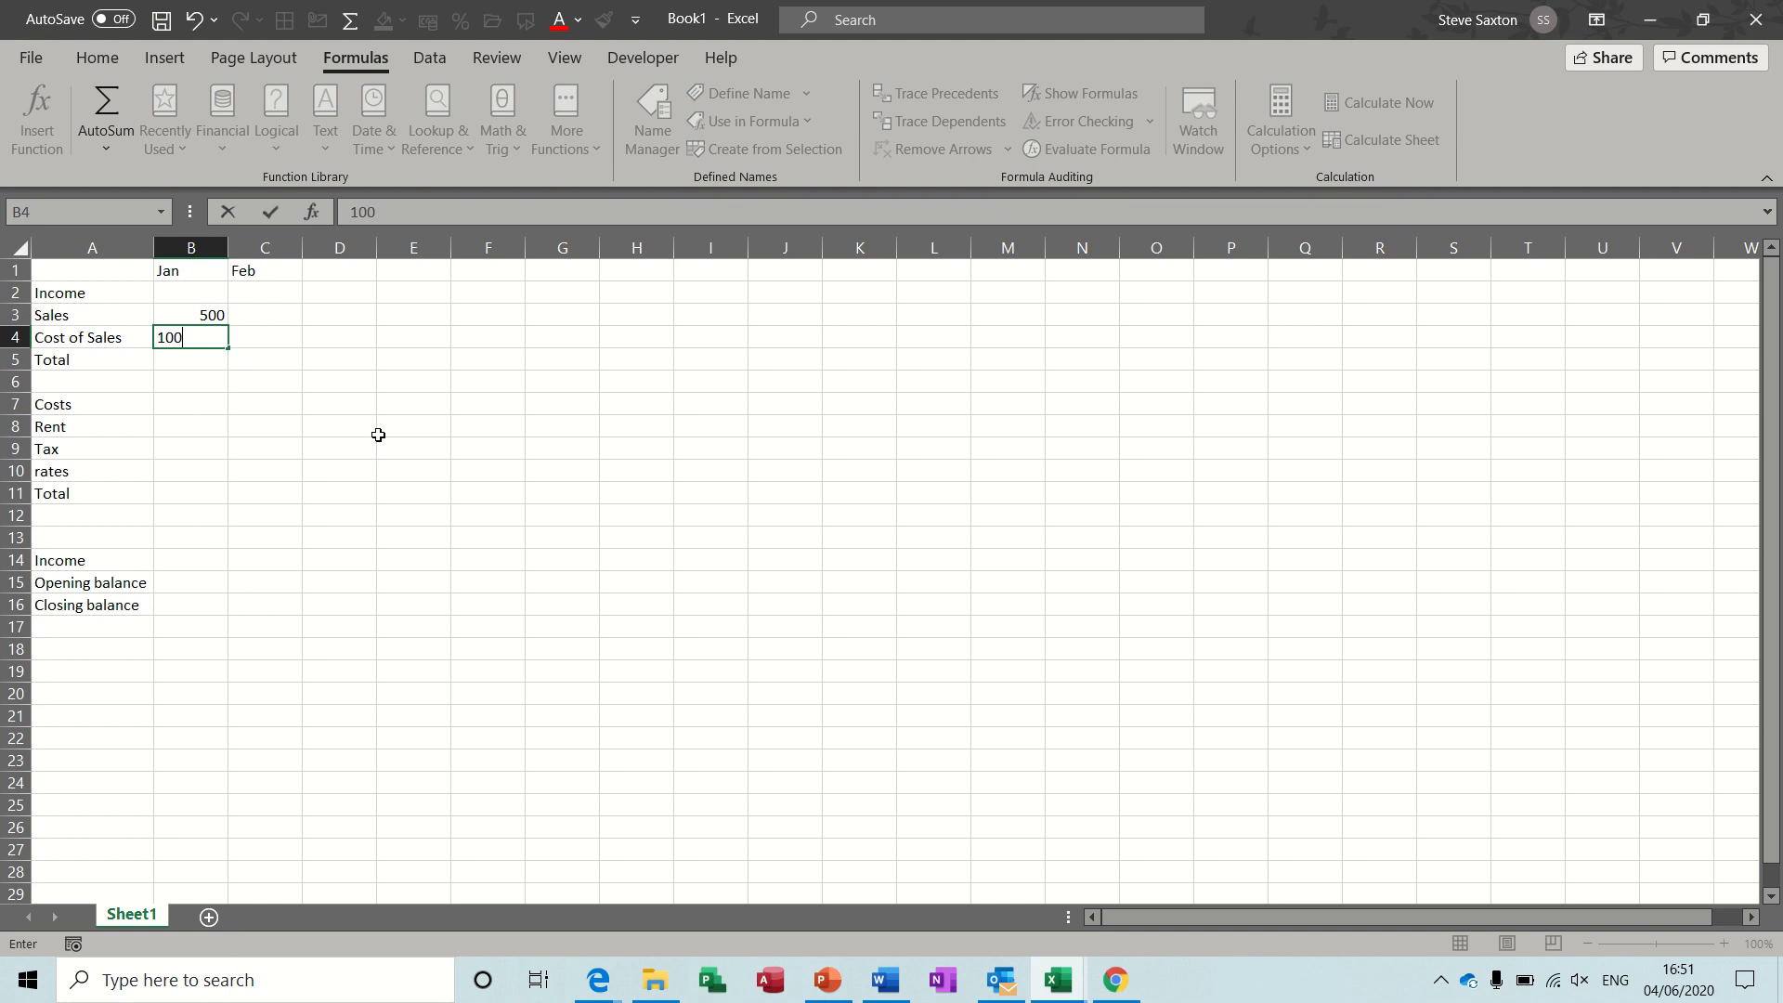
Calculate January's income total in B5 by subtracting Cost of Sales from Sales with =B3-B4
click(199, 364)
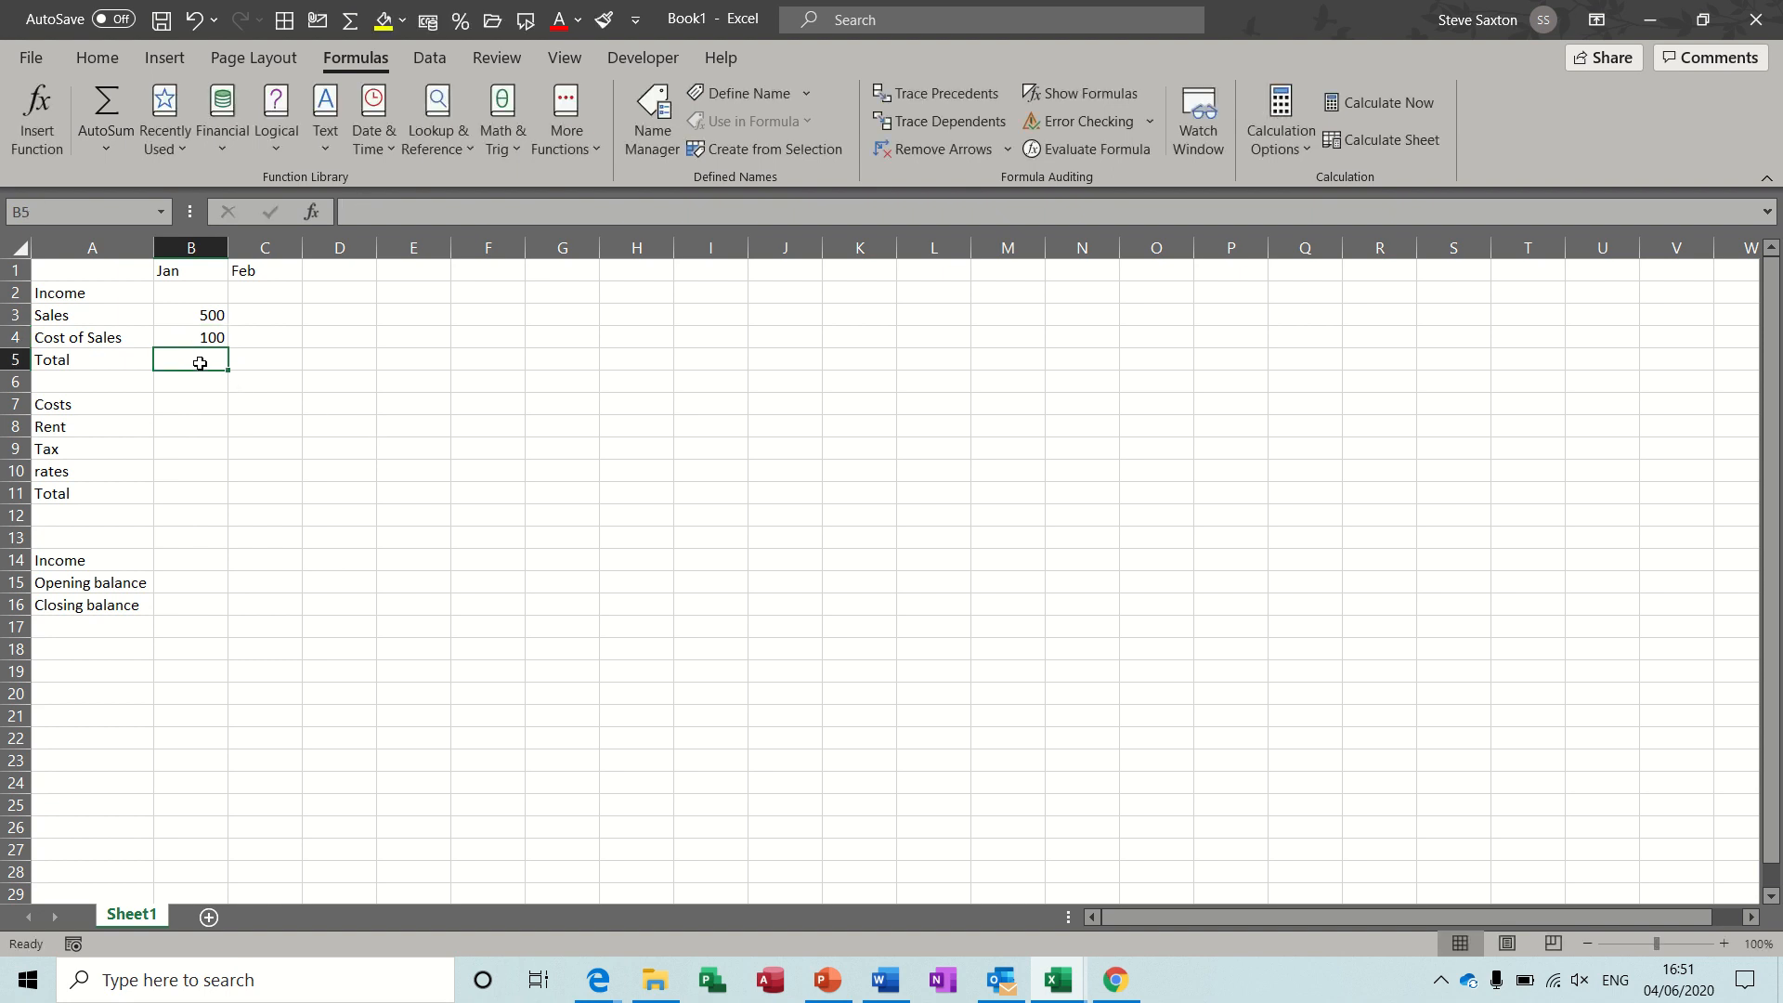
text(=)
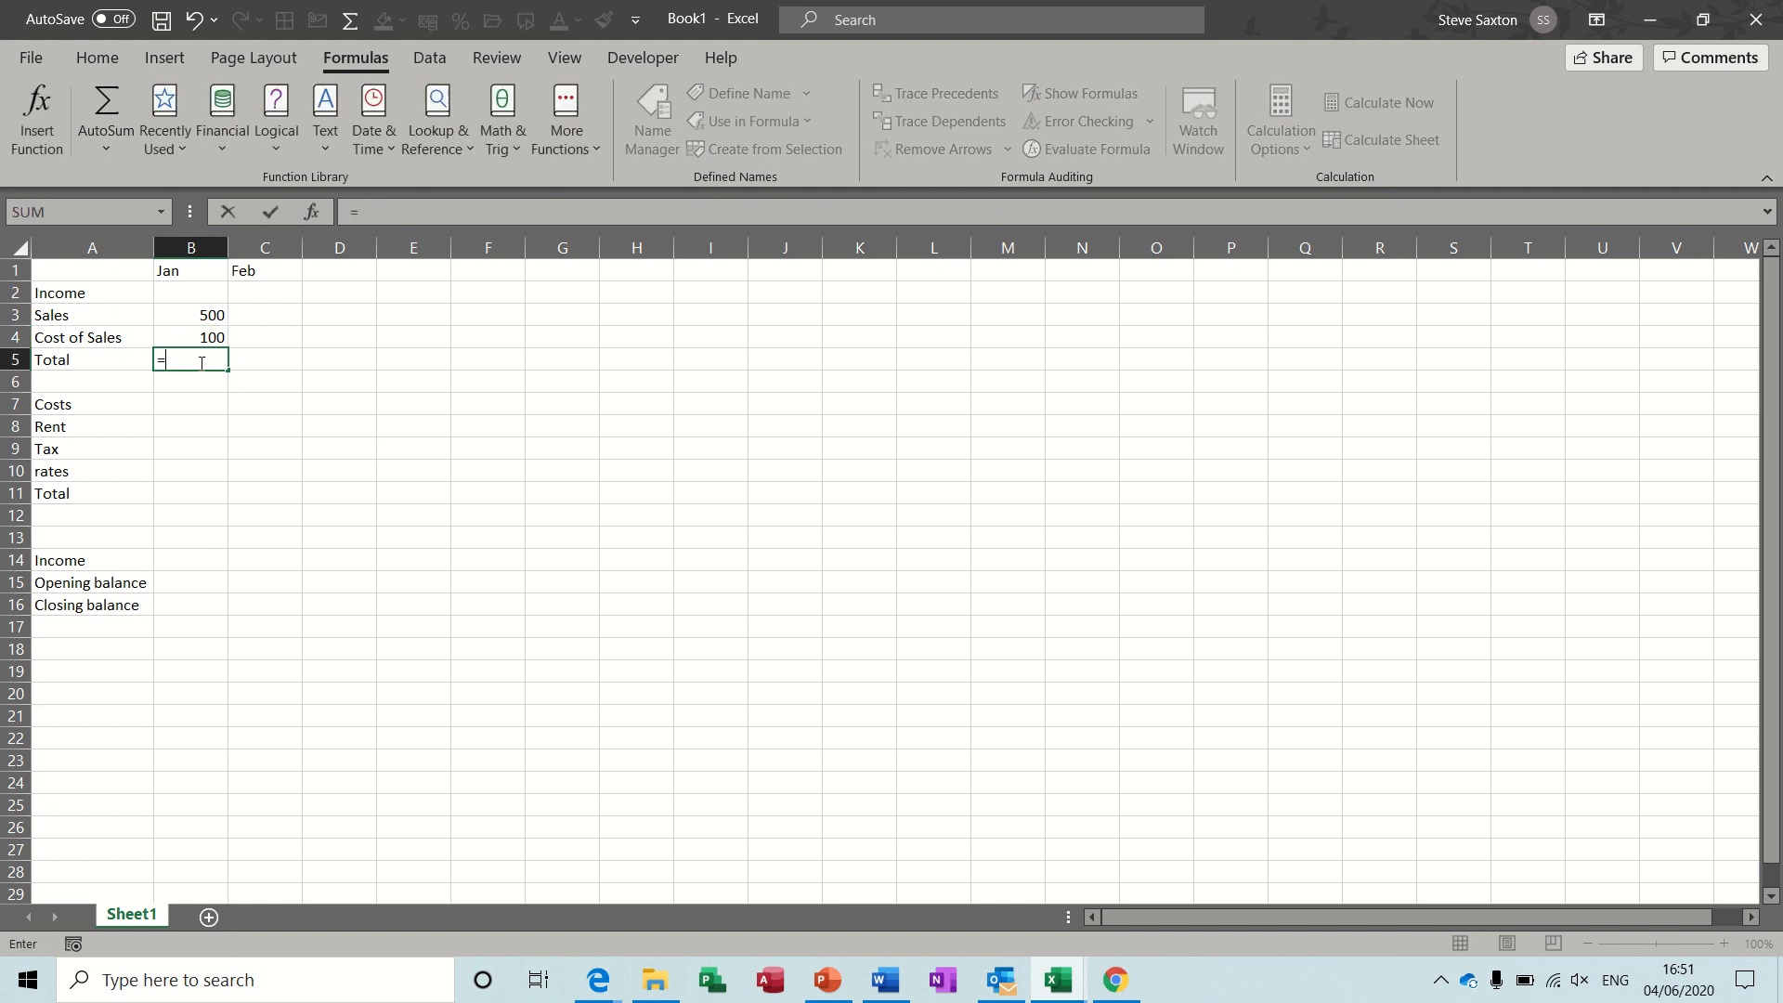
click(185, 316)
text(-)
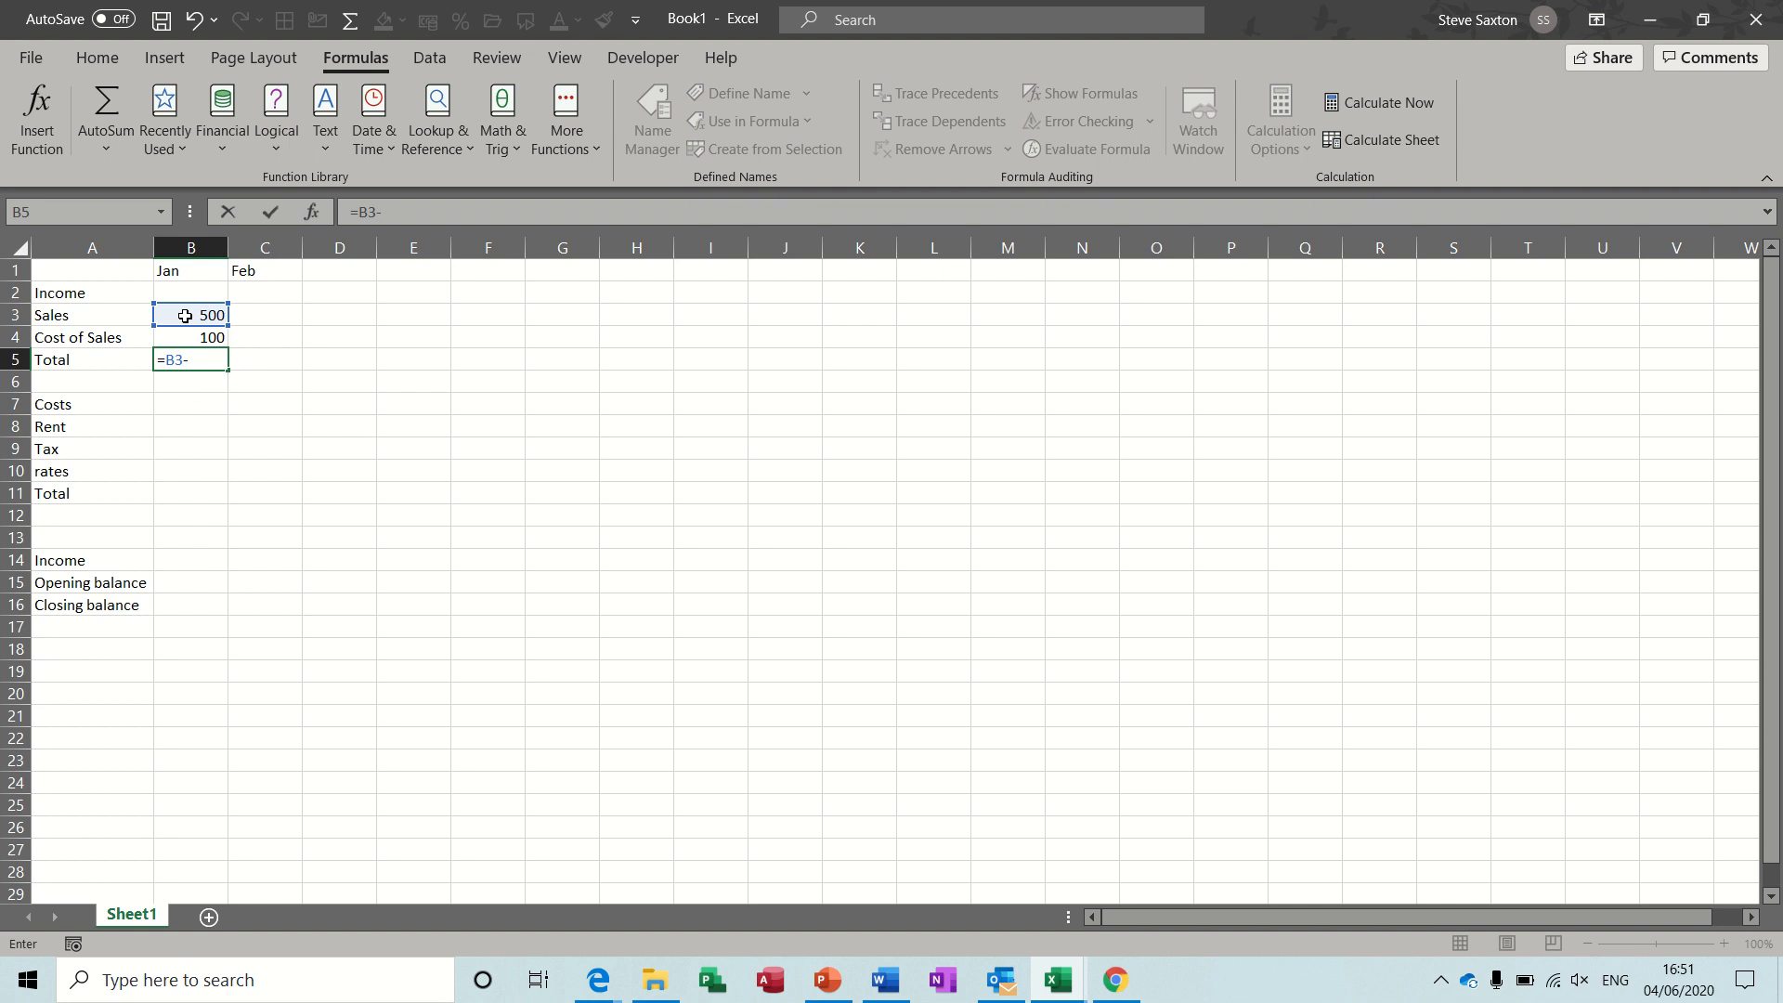
click(189, 337)
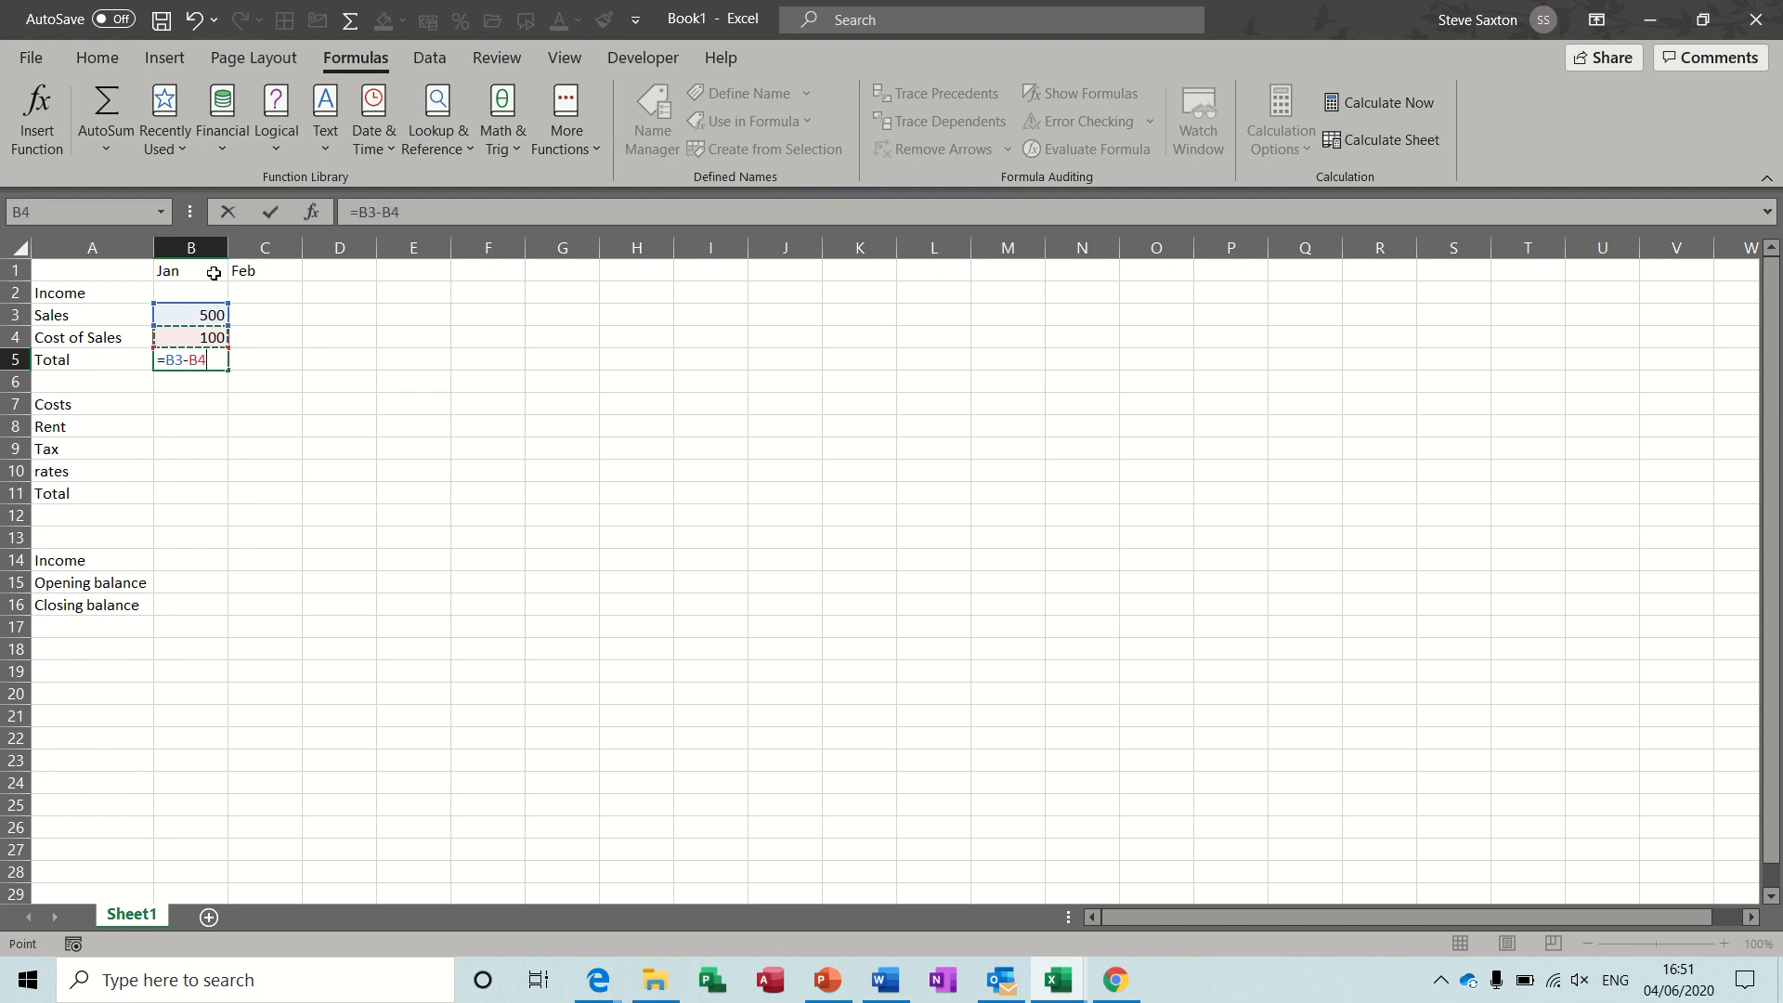
click(270, 212)
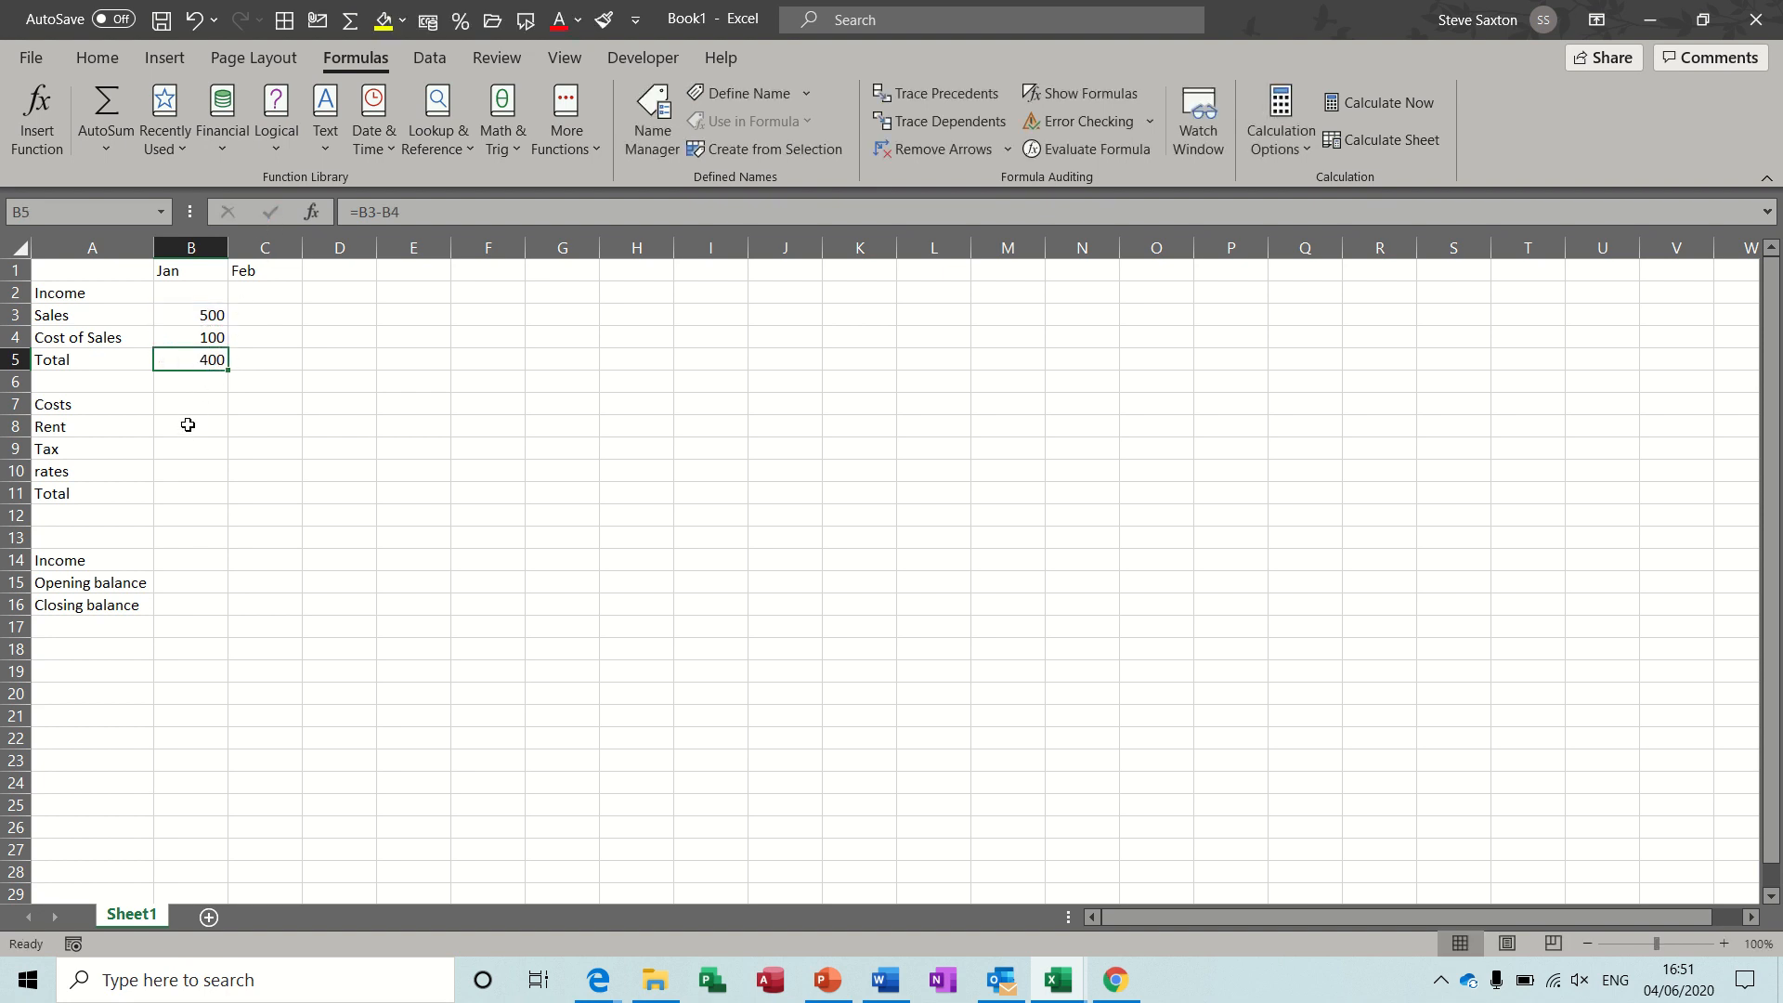
Enter January's costs as Rent 100, Tax 20 and rates 100, and total them in B11 with =SUM(B8:B10)
click(188, 426)
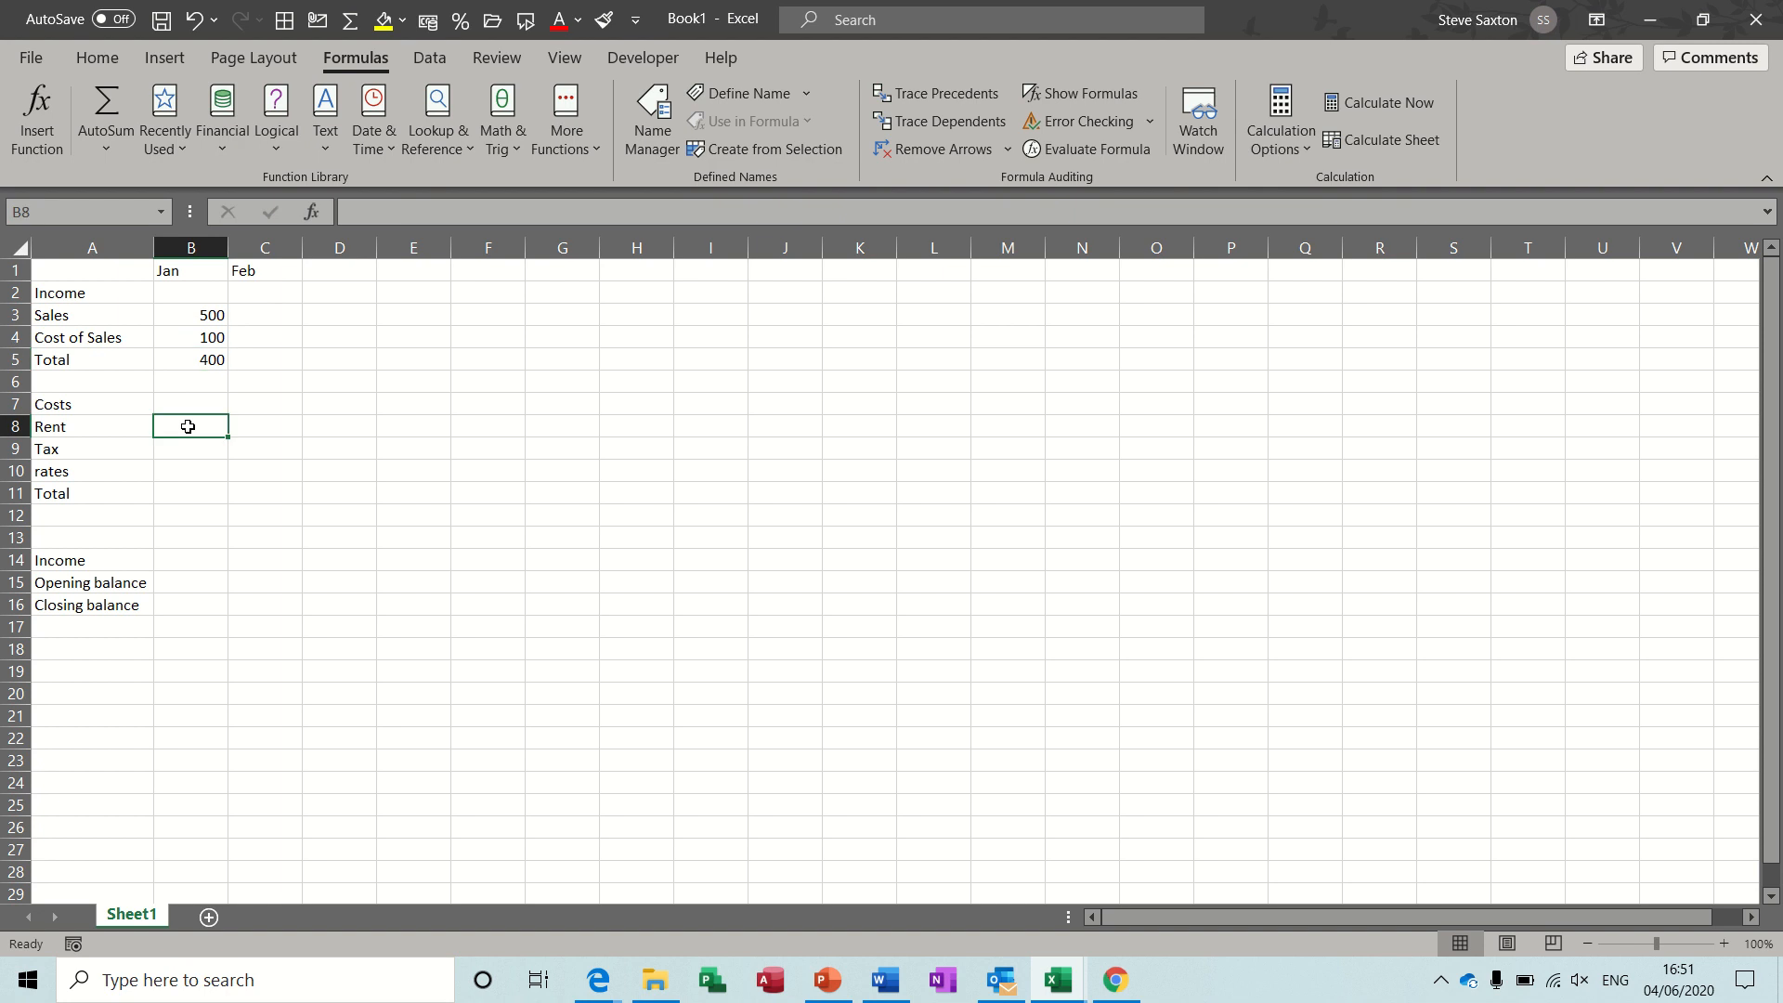
text(100)
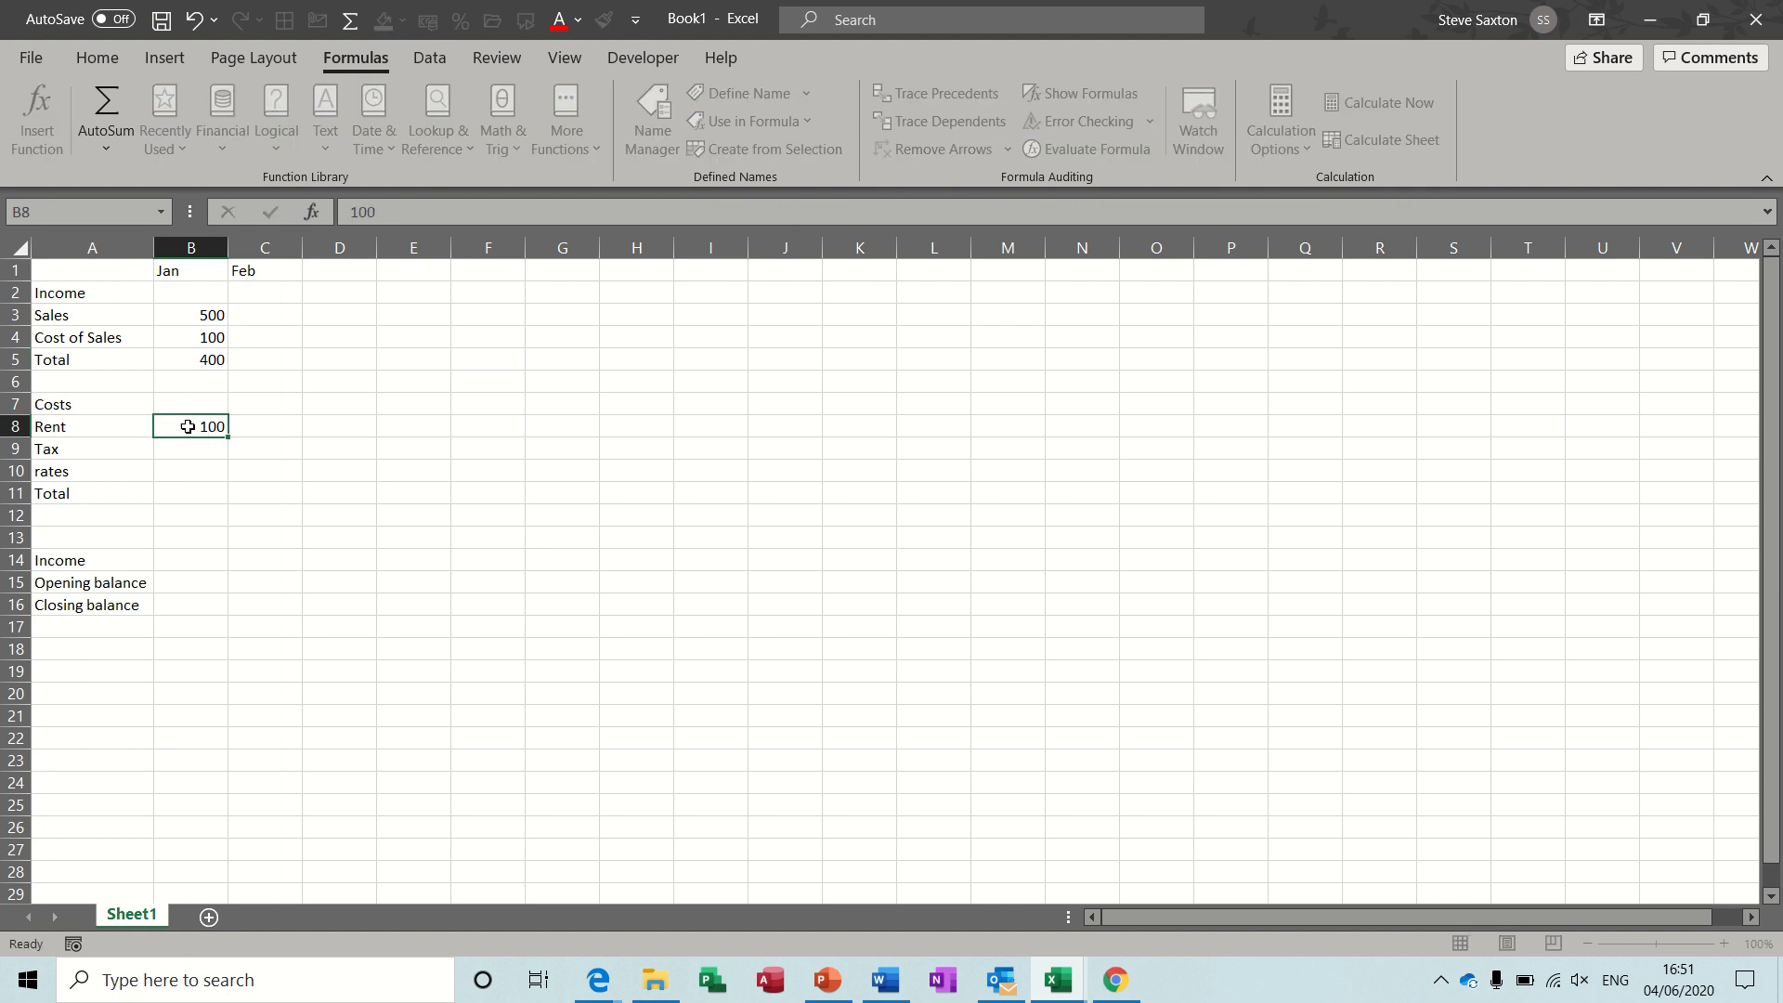
key(Return)
text(20)
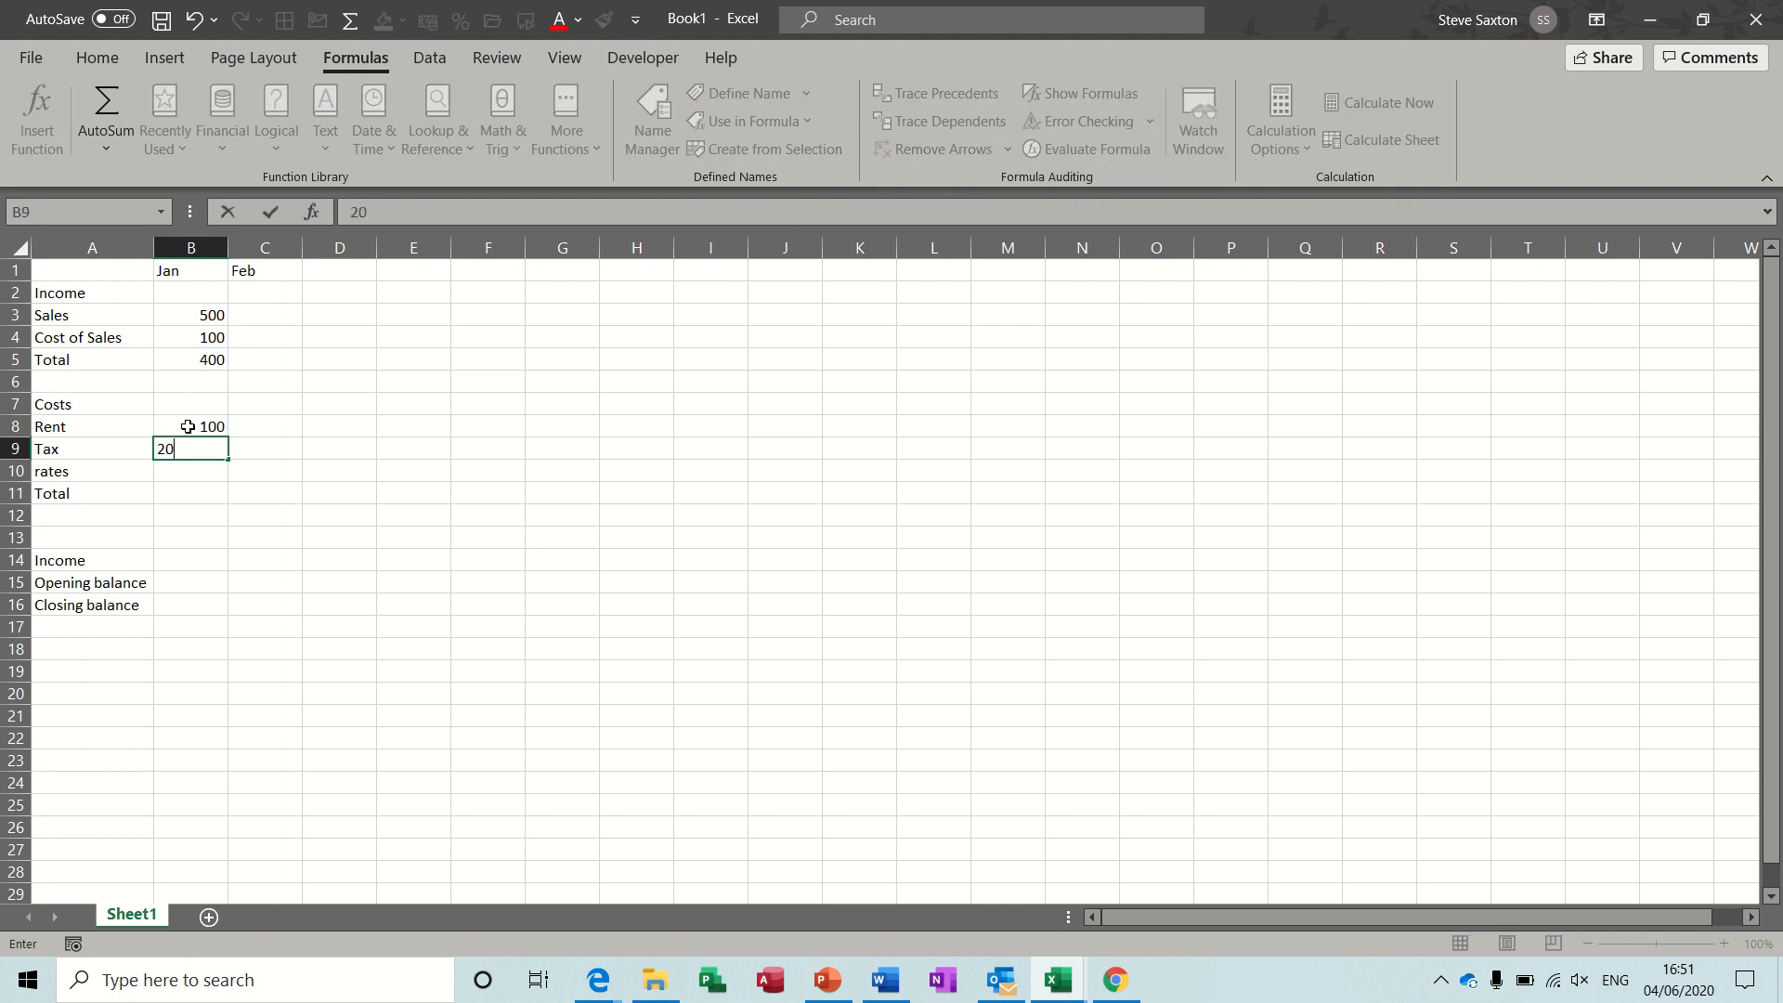
key(Return)
text(100)
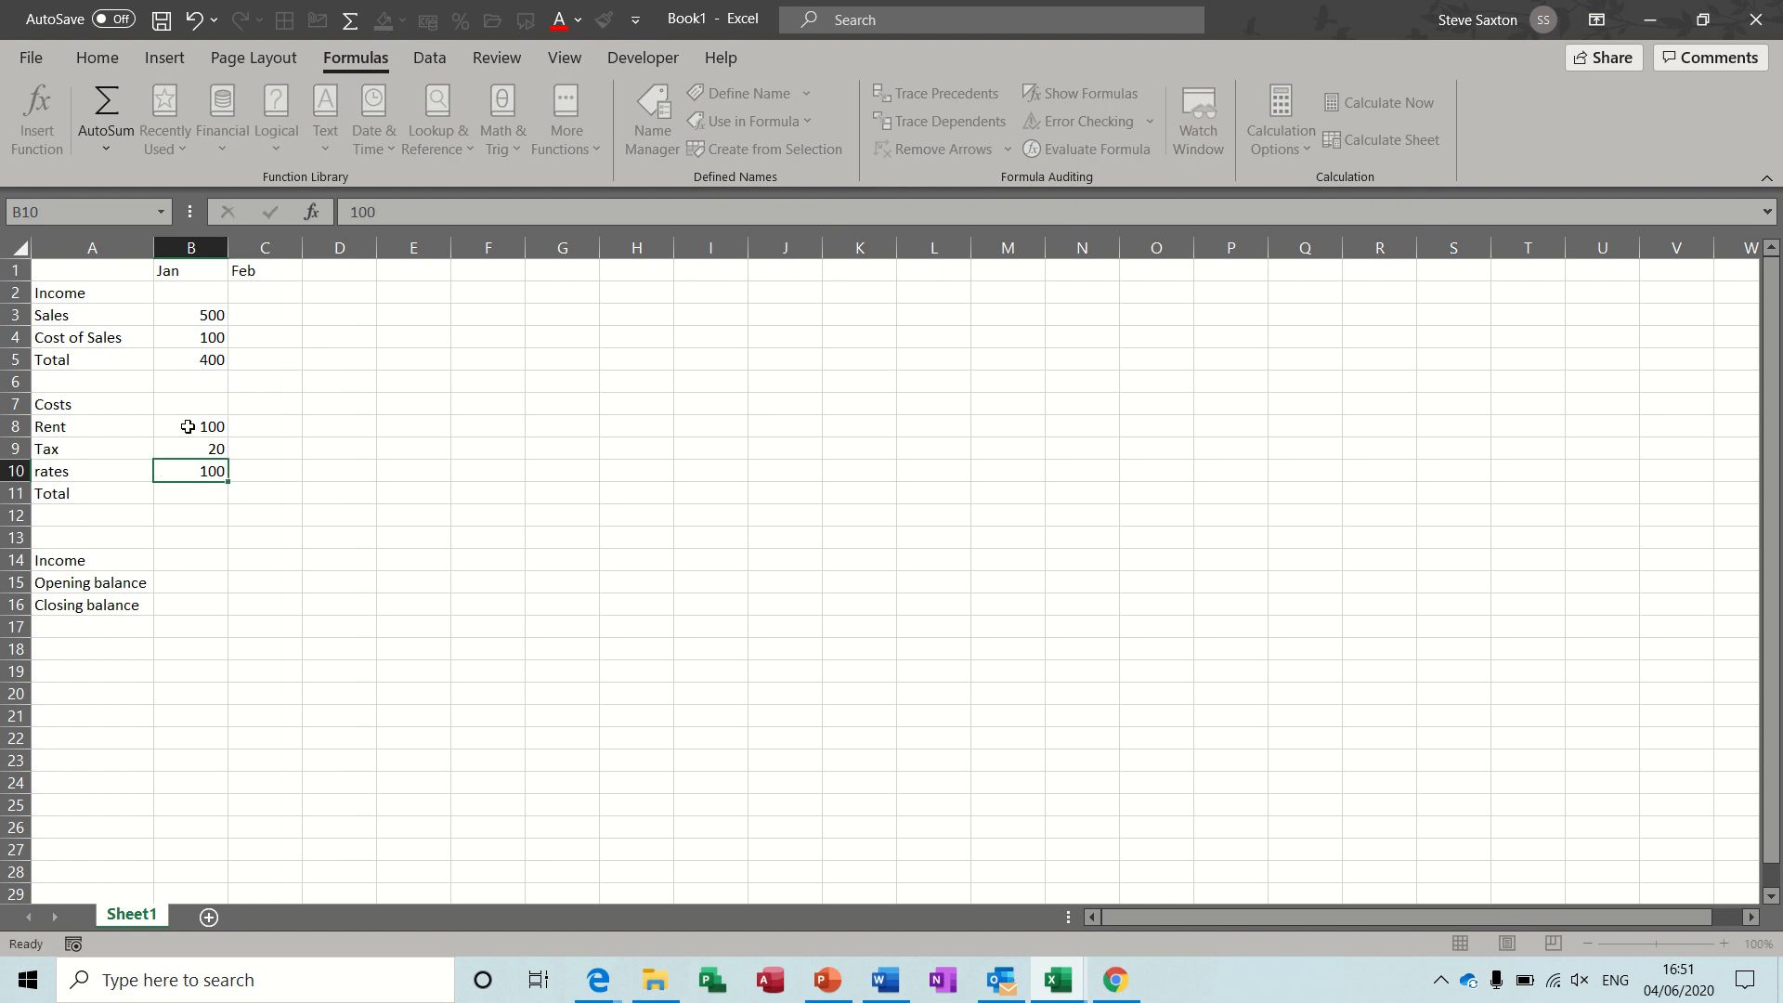
key(Return)
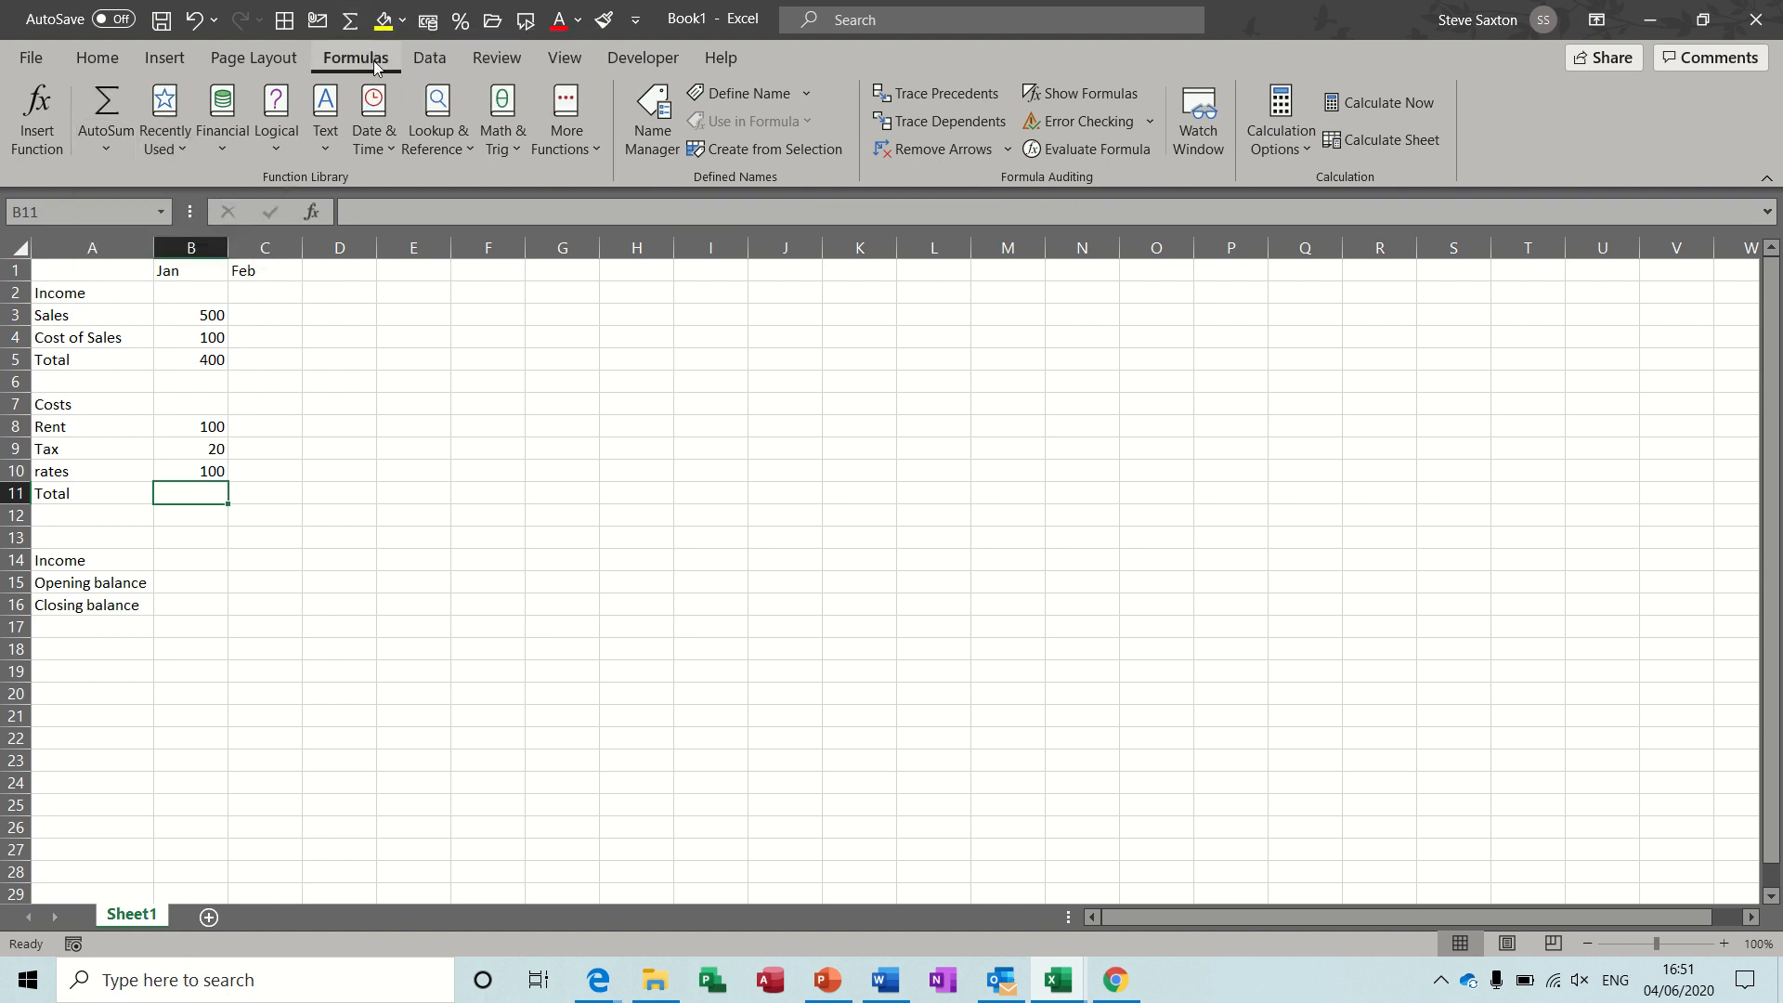
click(351, 27)
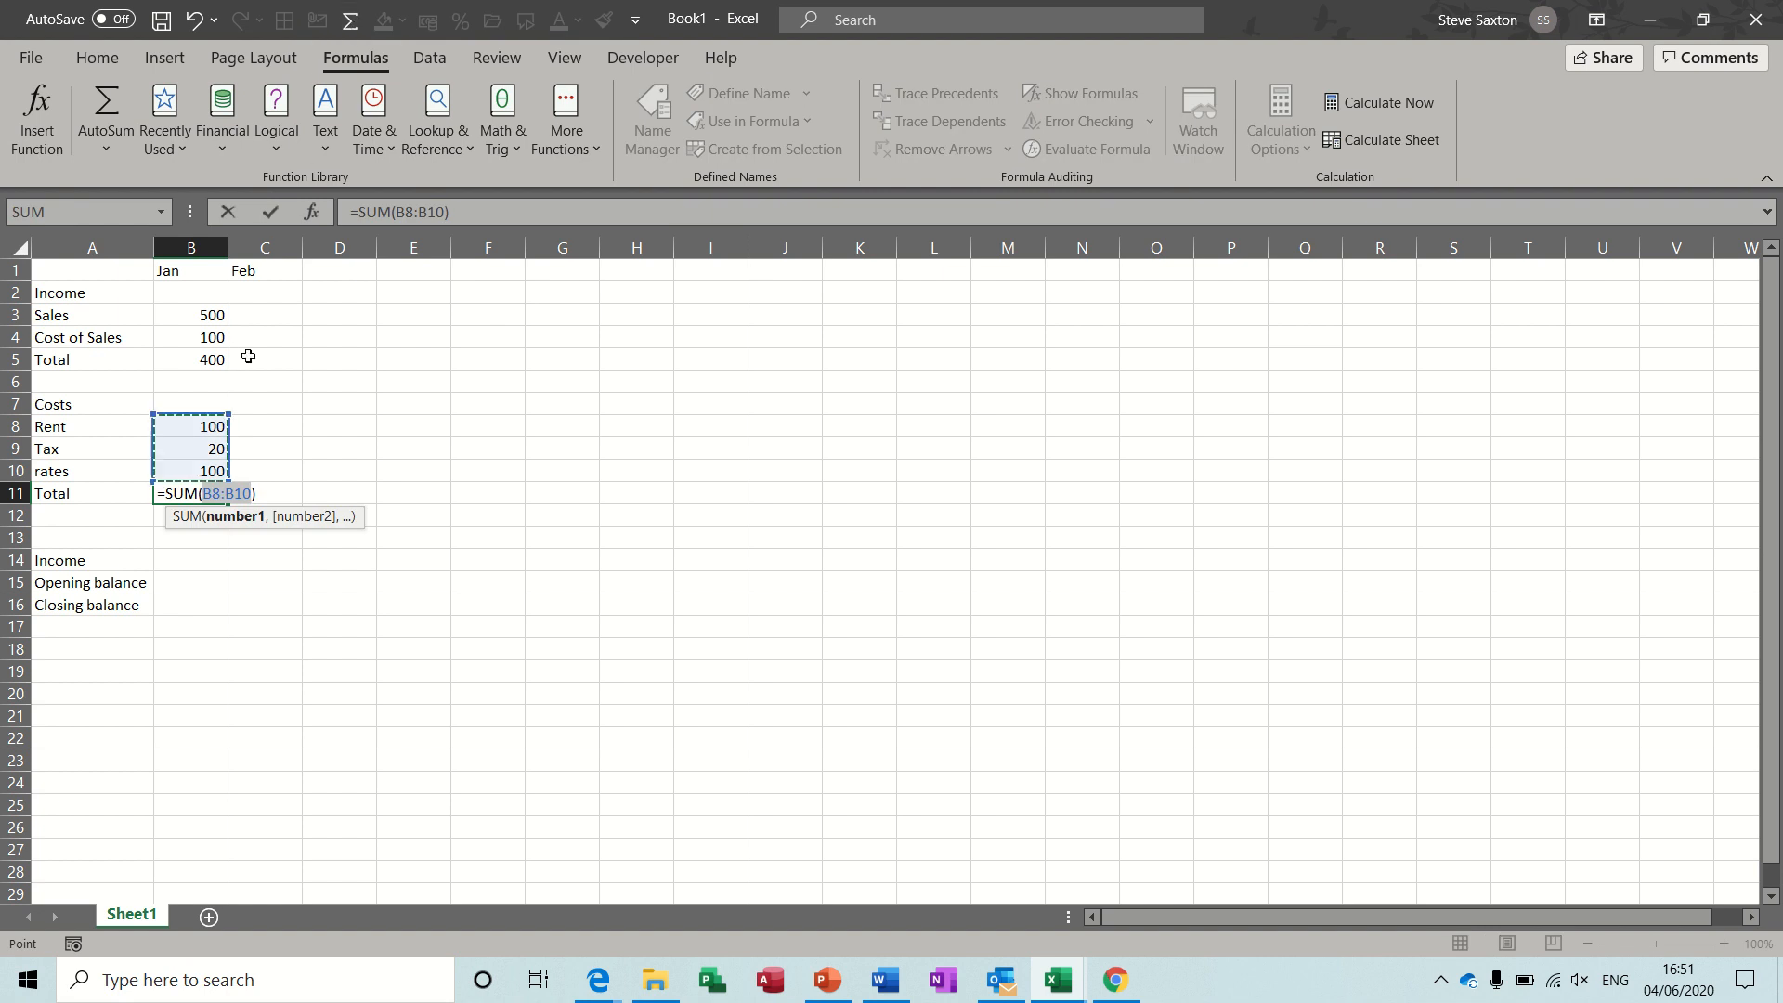
click(271, 212)
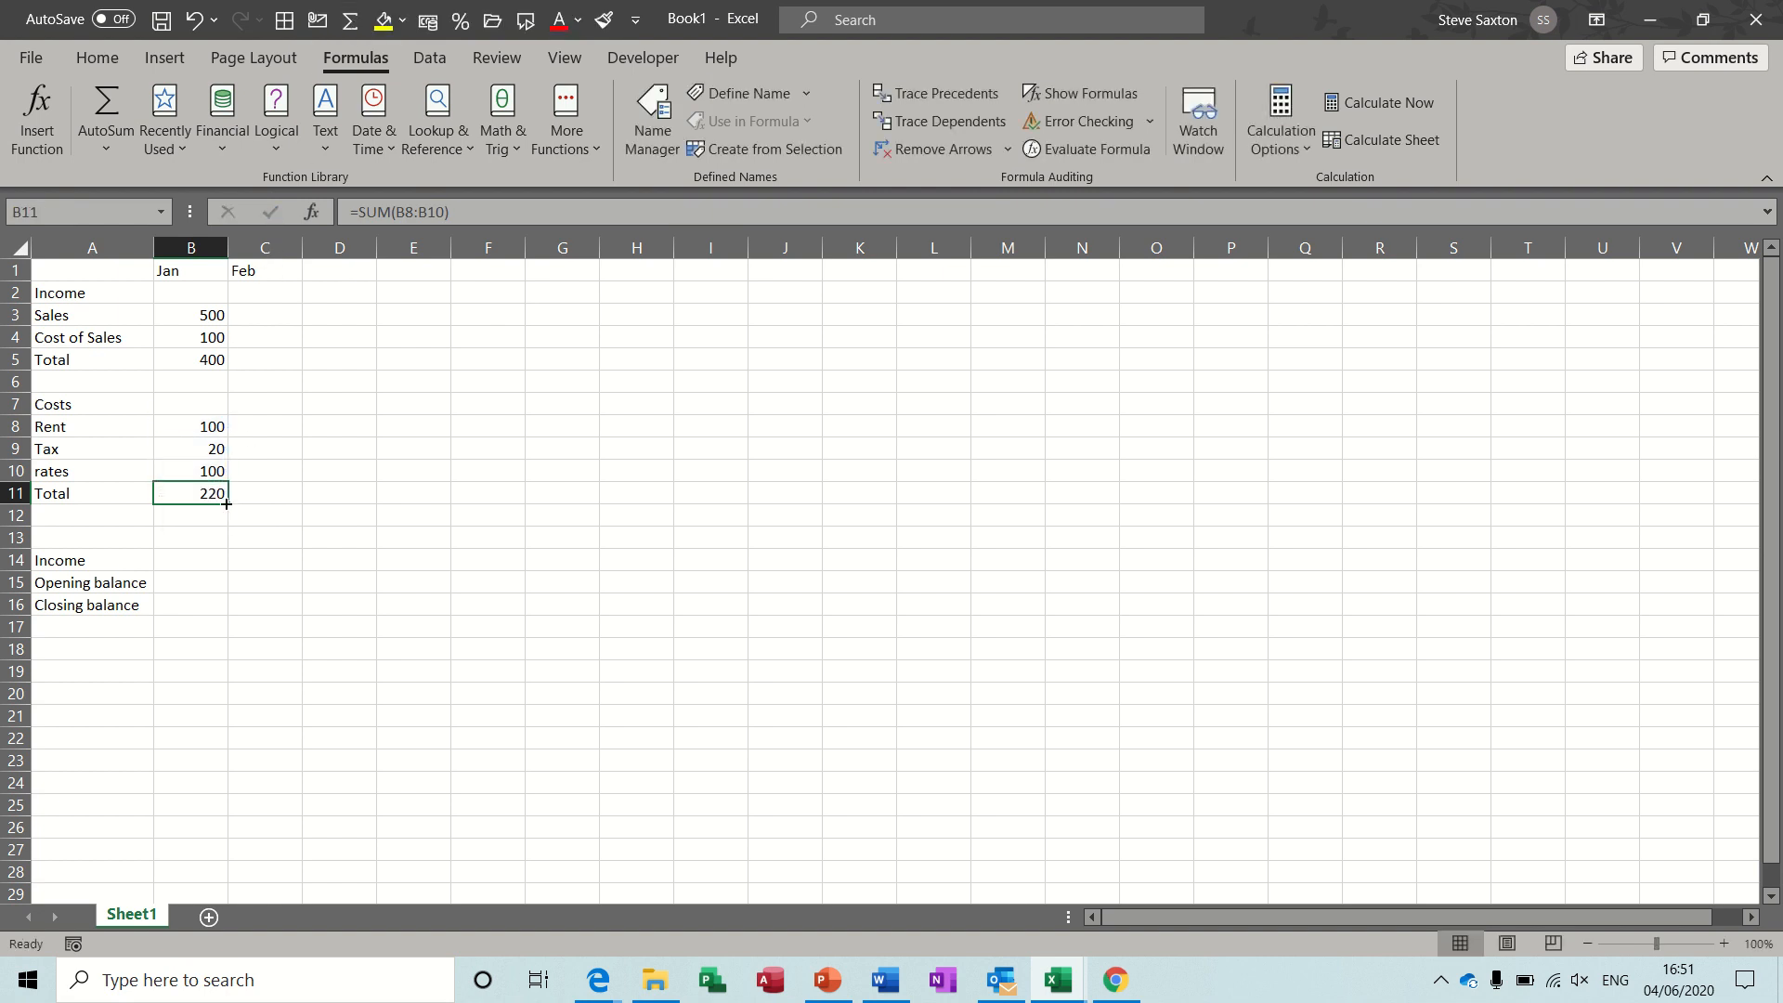
Calculate January's net Income in B14 by subtracting total costs from the income total with =B5-B11
click(195, 563)
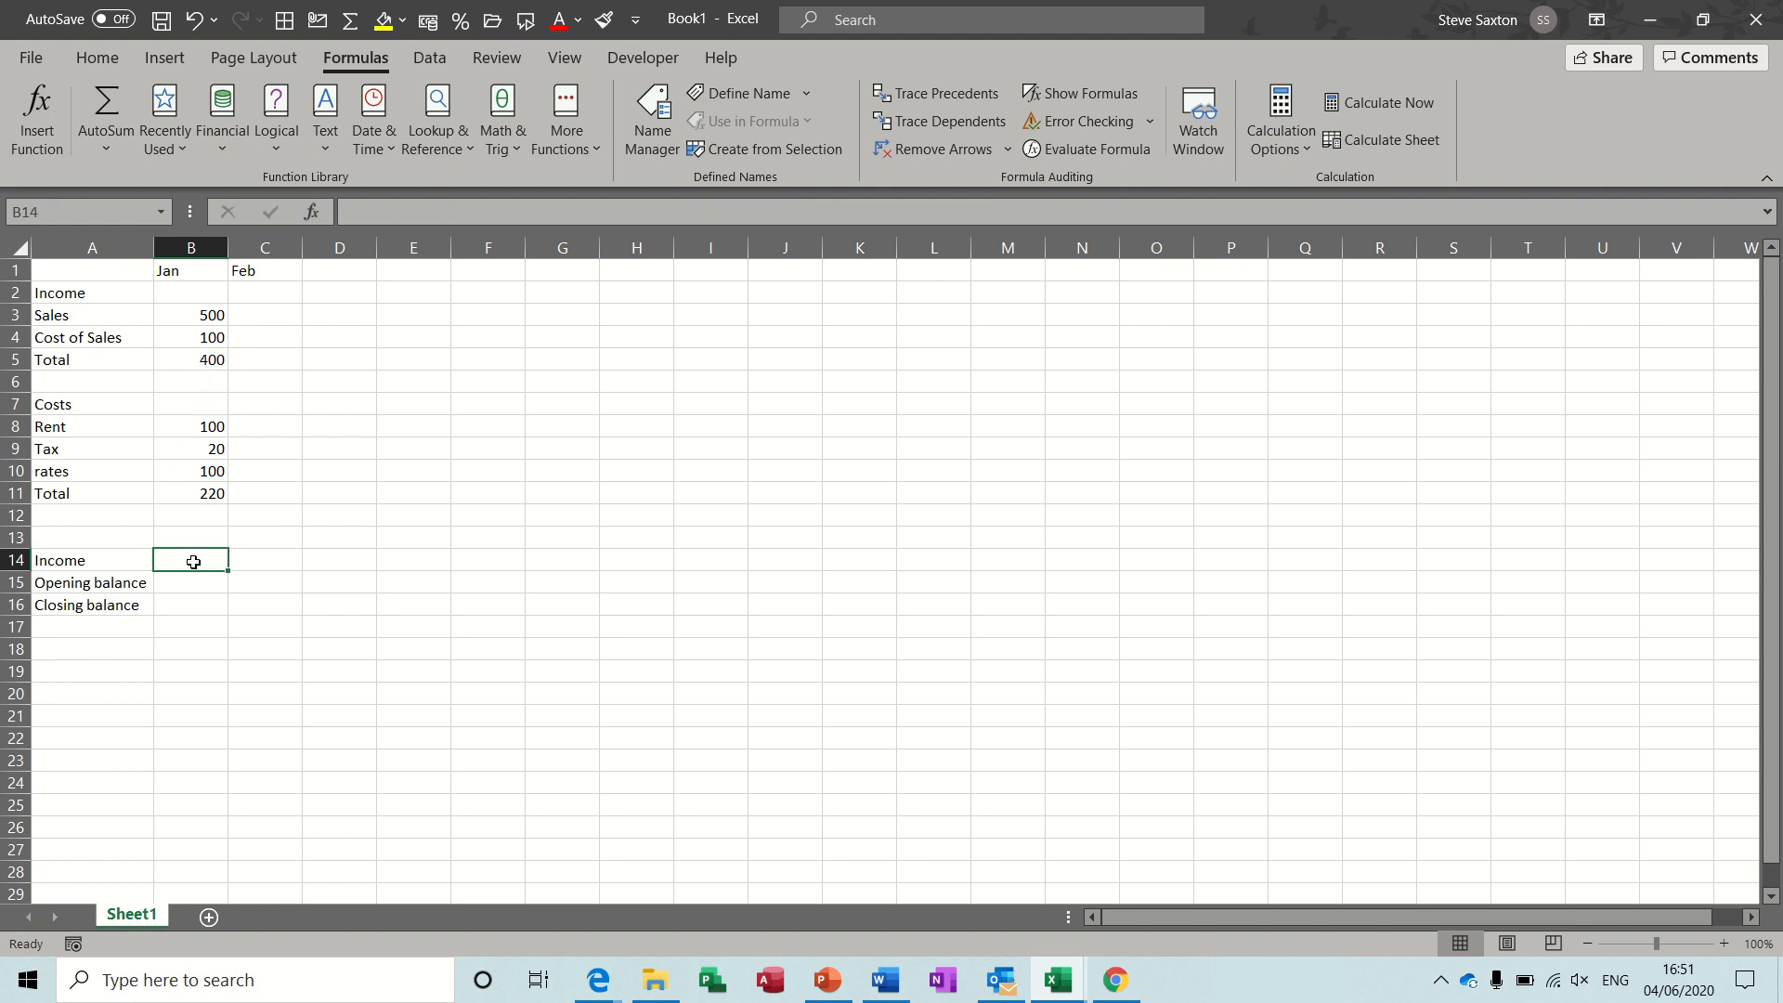
text(=)
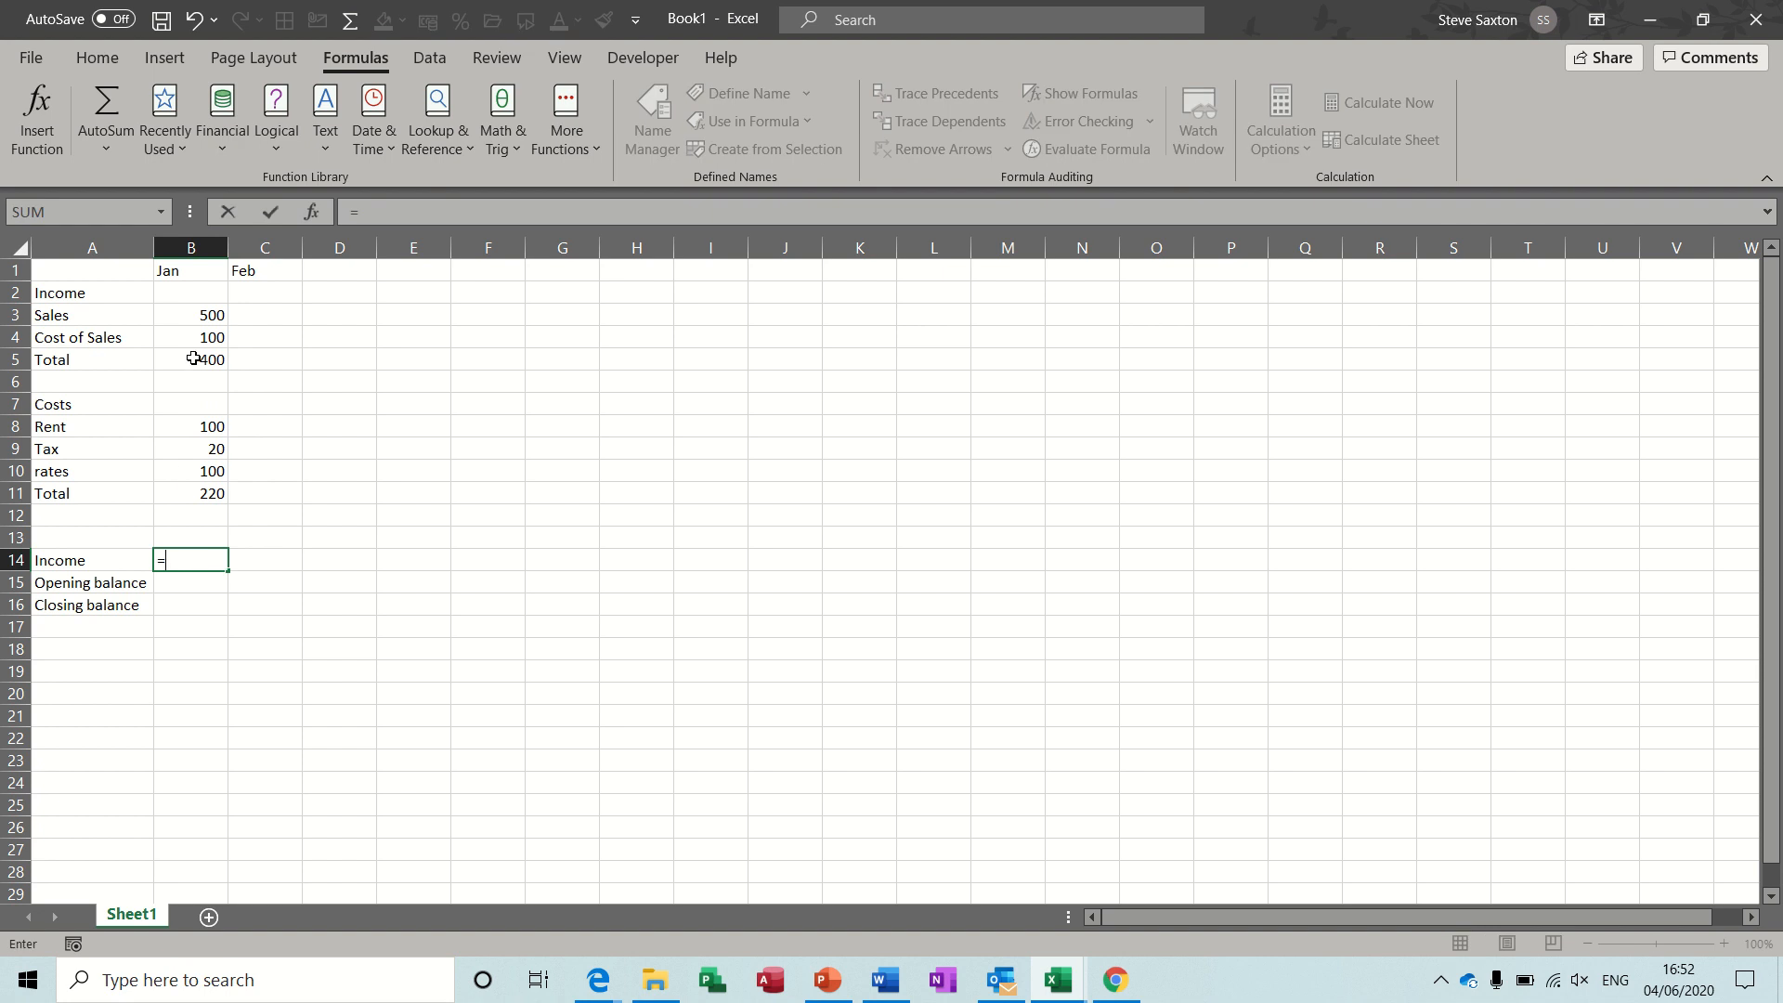
click(193, 358)
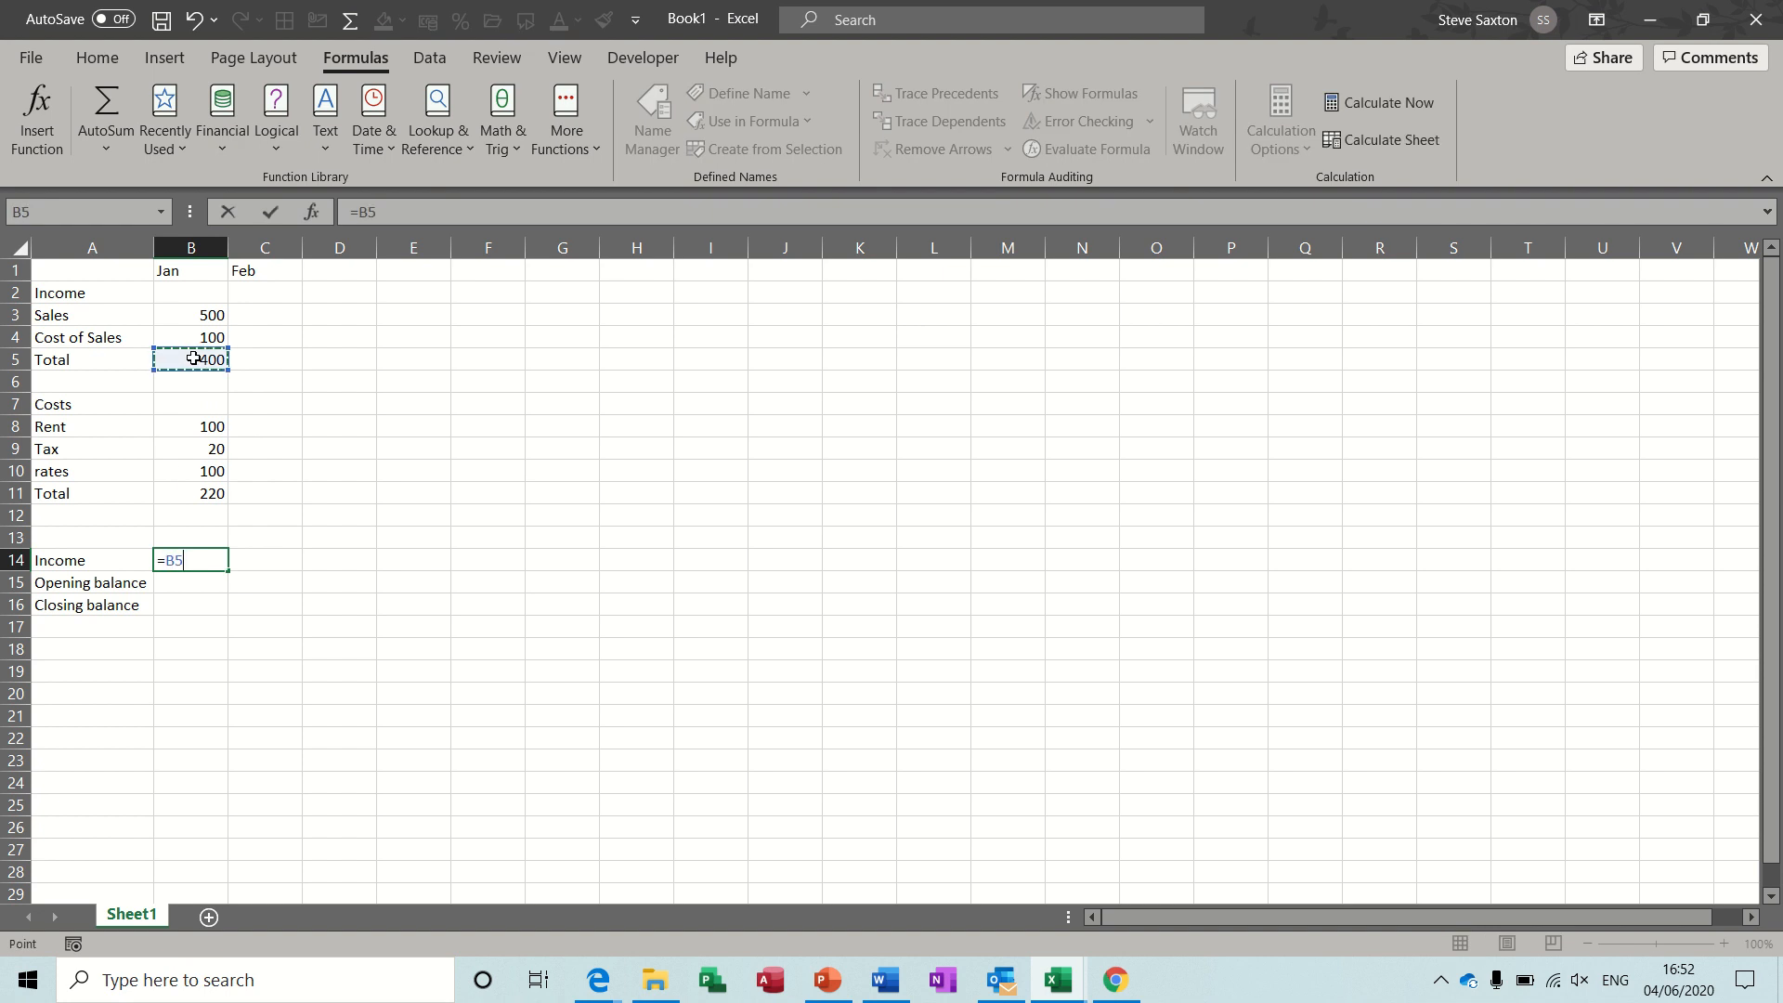
text(-)
click(194, 493)
click(270, 212)
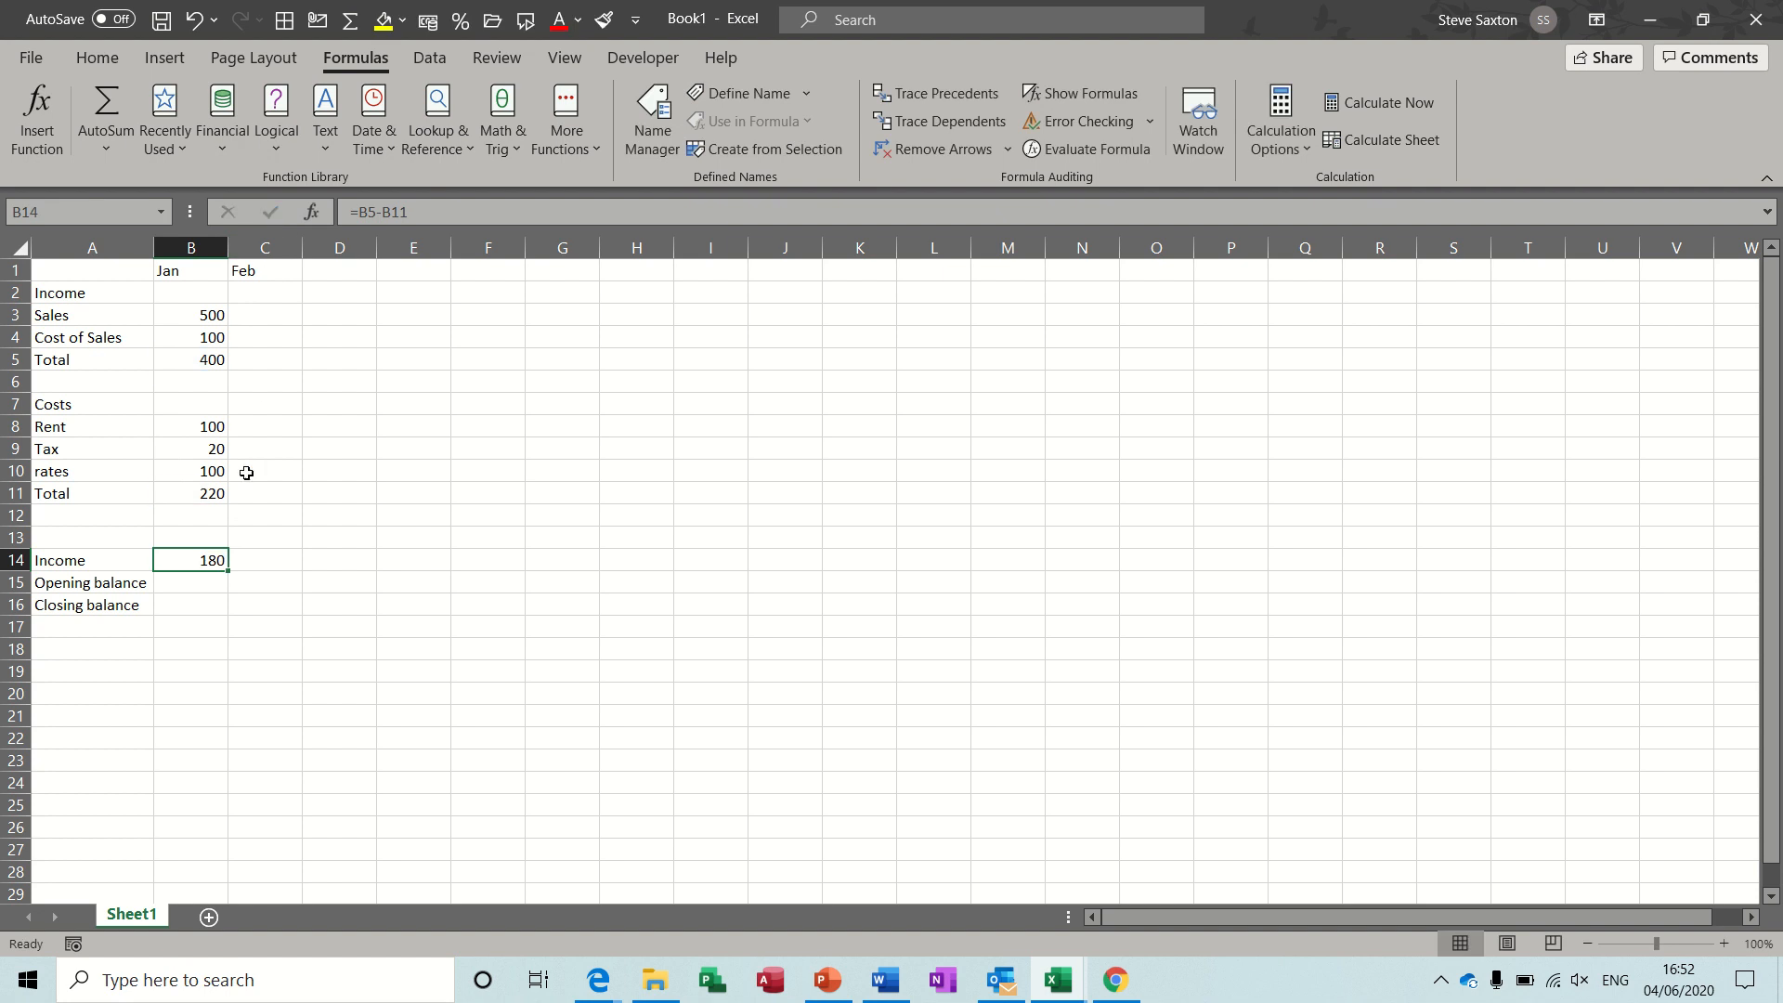
Set January's Opening balance in B15 to 0 and calculate the Closing balance in B16 with =B14+B15
click(204, 583)
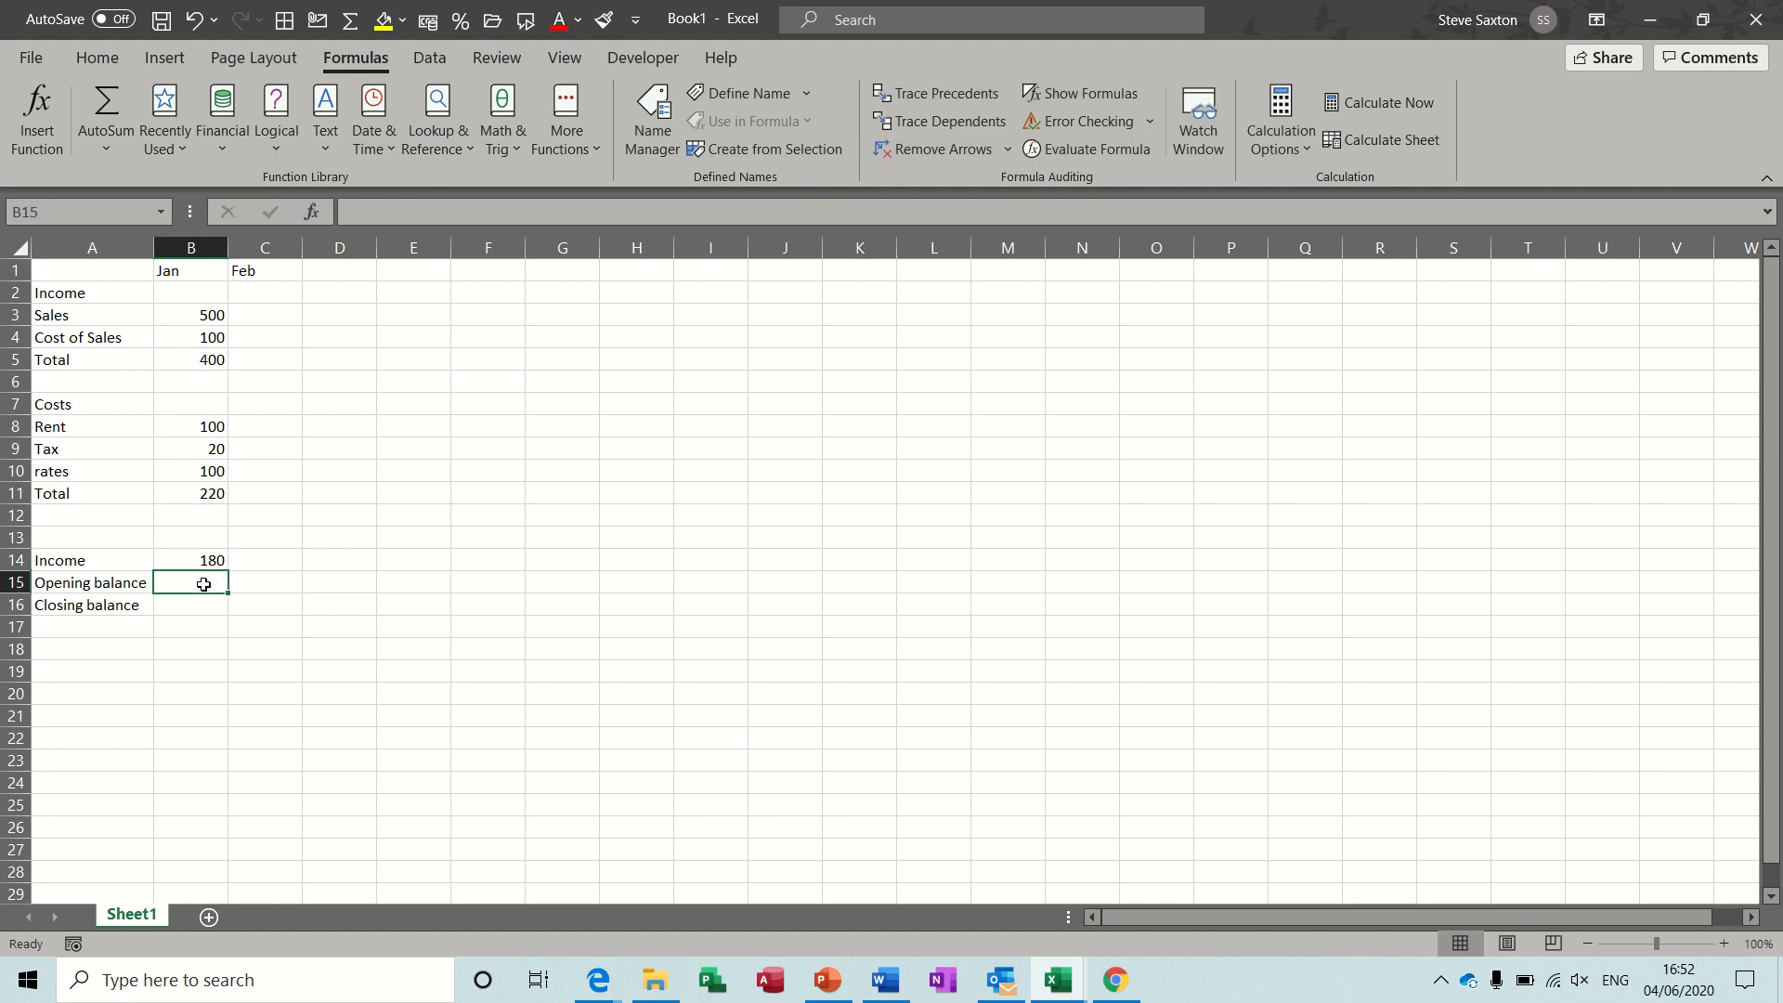
text(0)
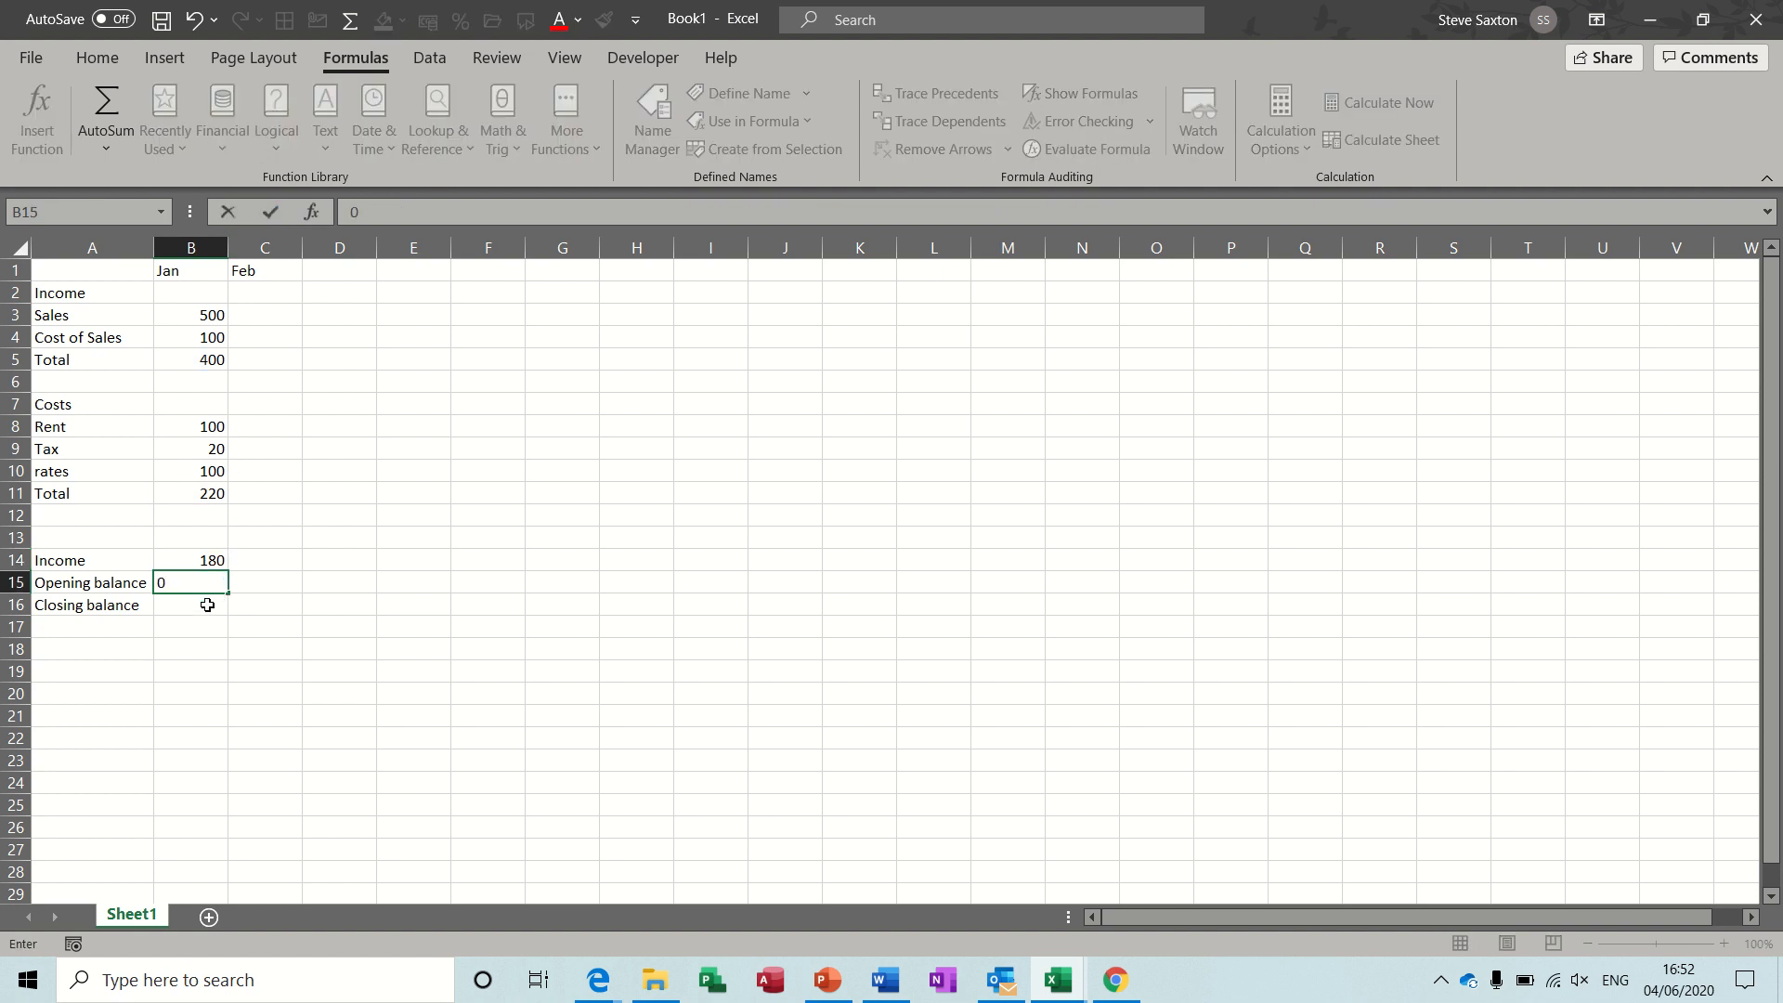
click(207, 605)
text(=)
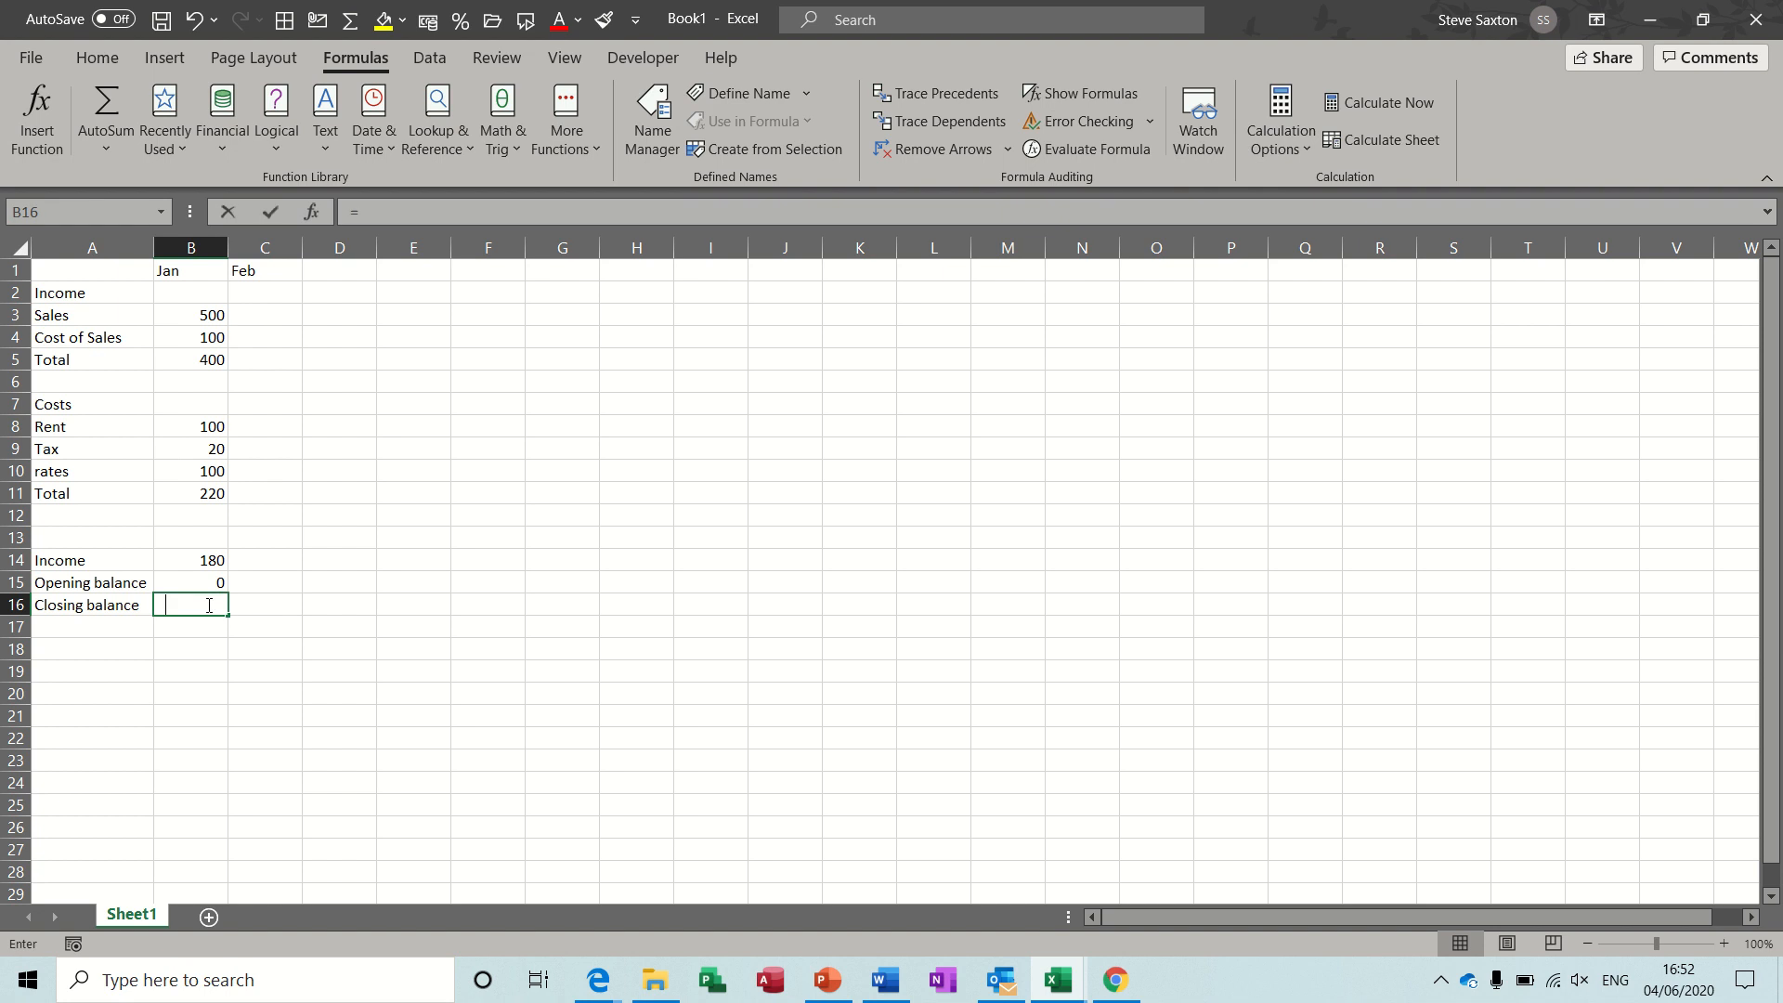
click(207, 560)
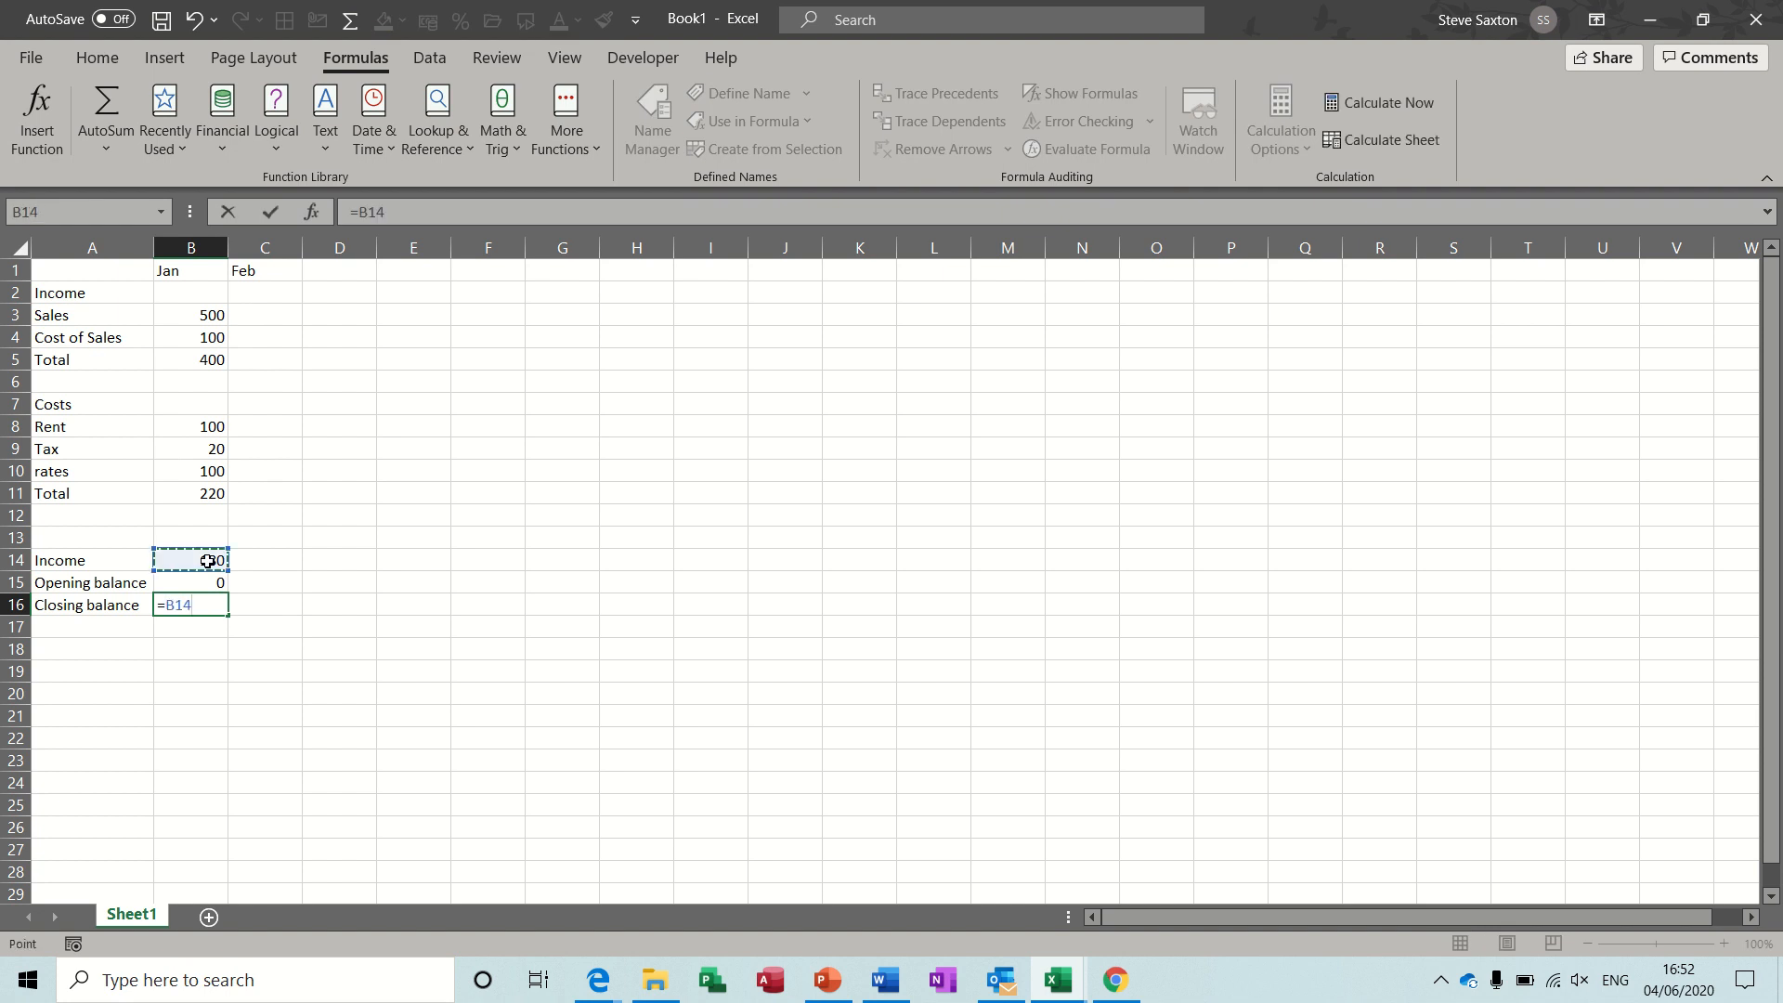
text(+)
click(207, 582)
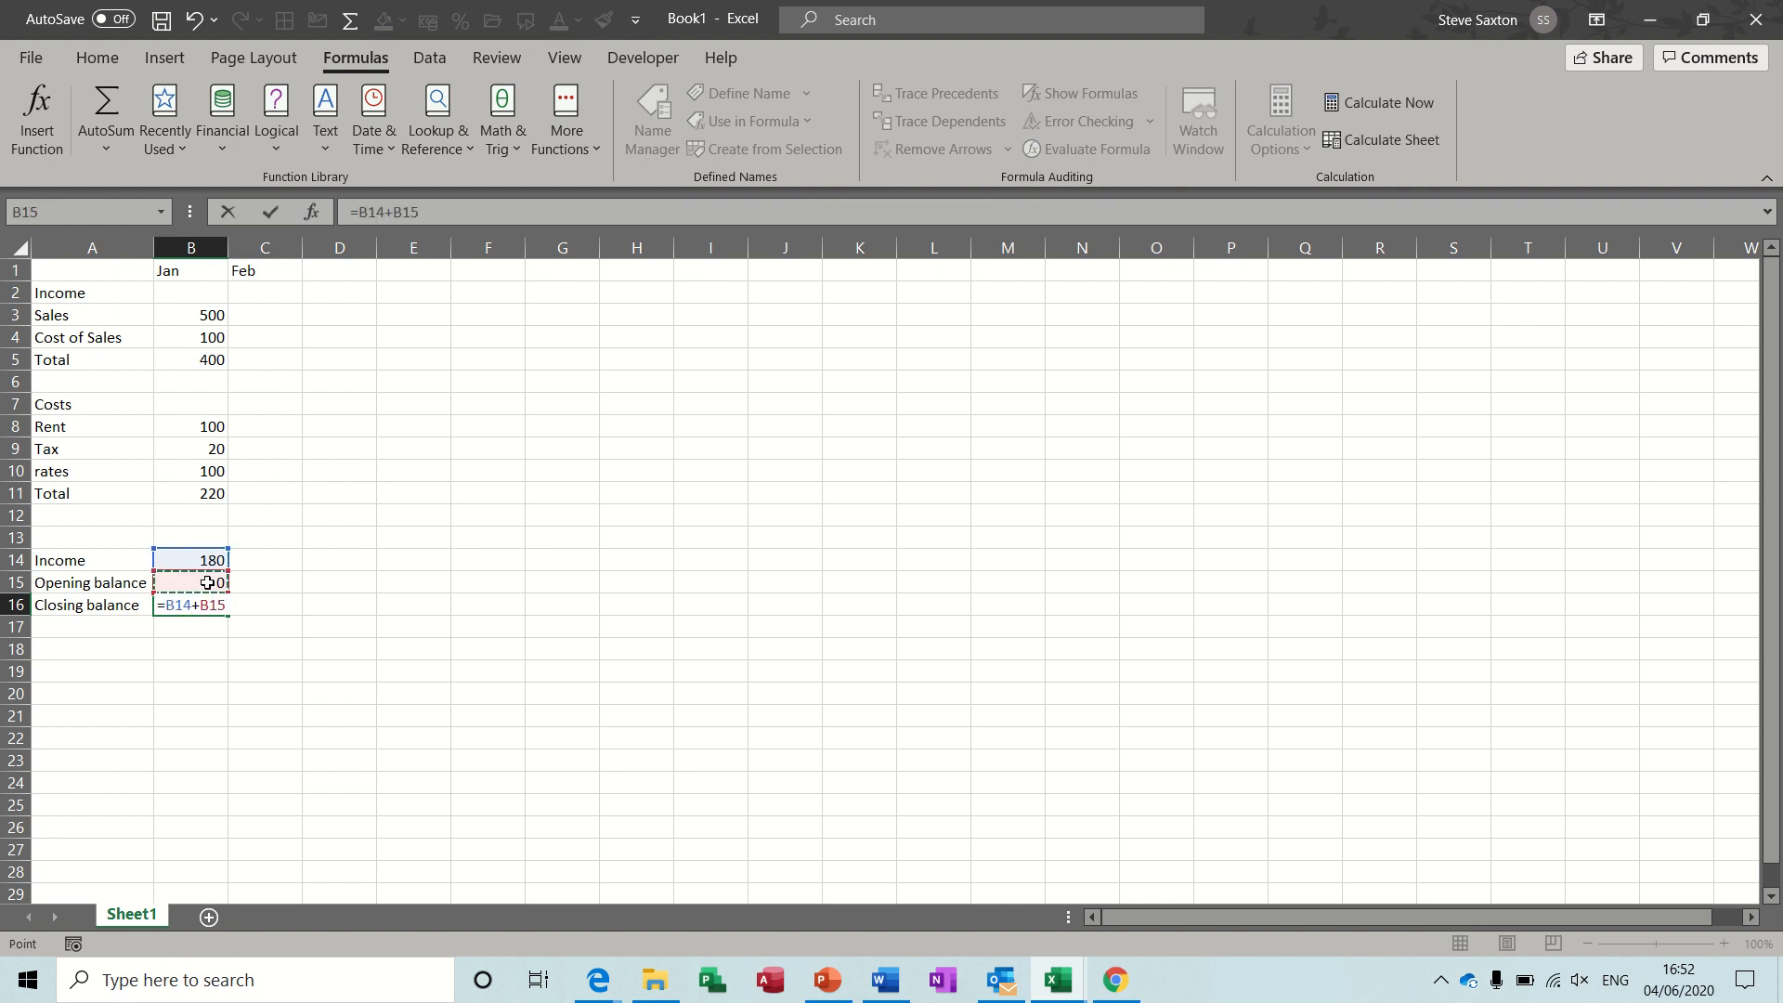
click(270, 211)
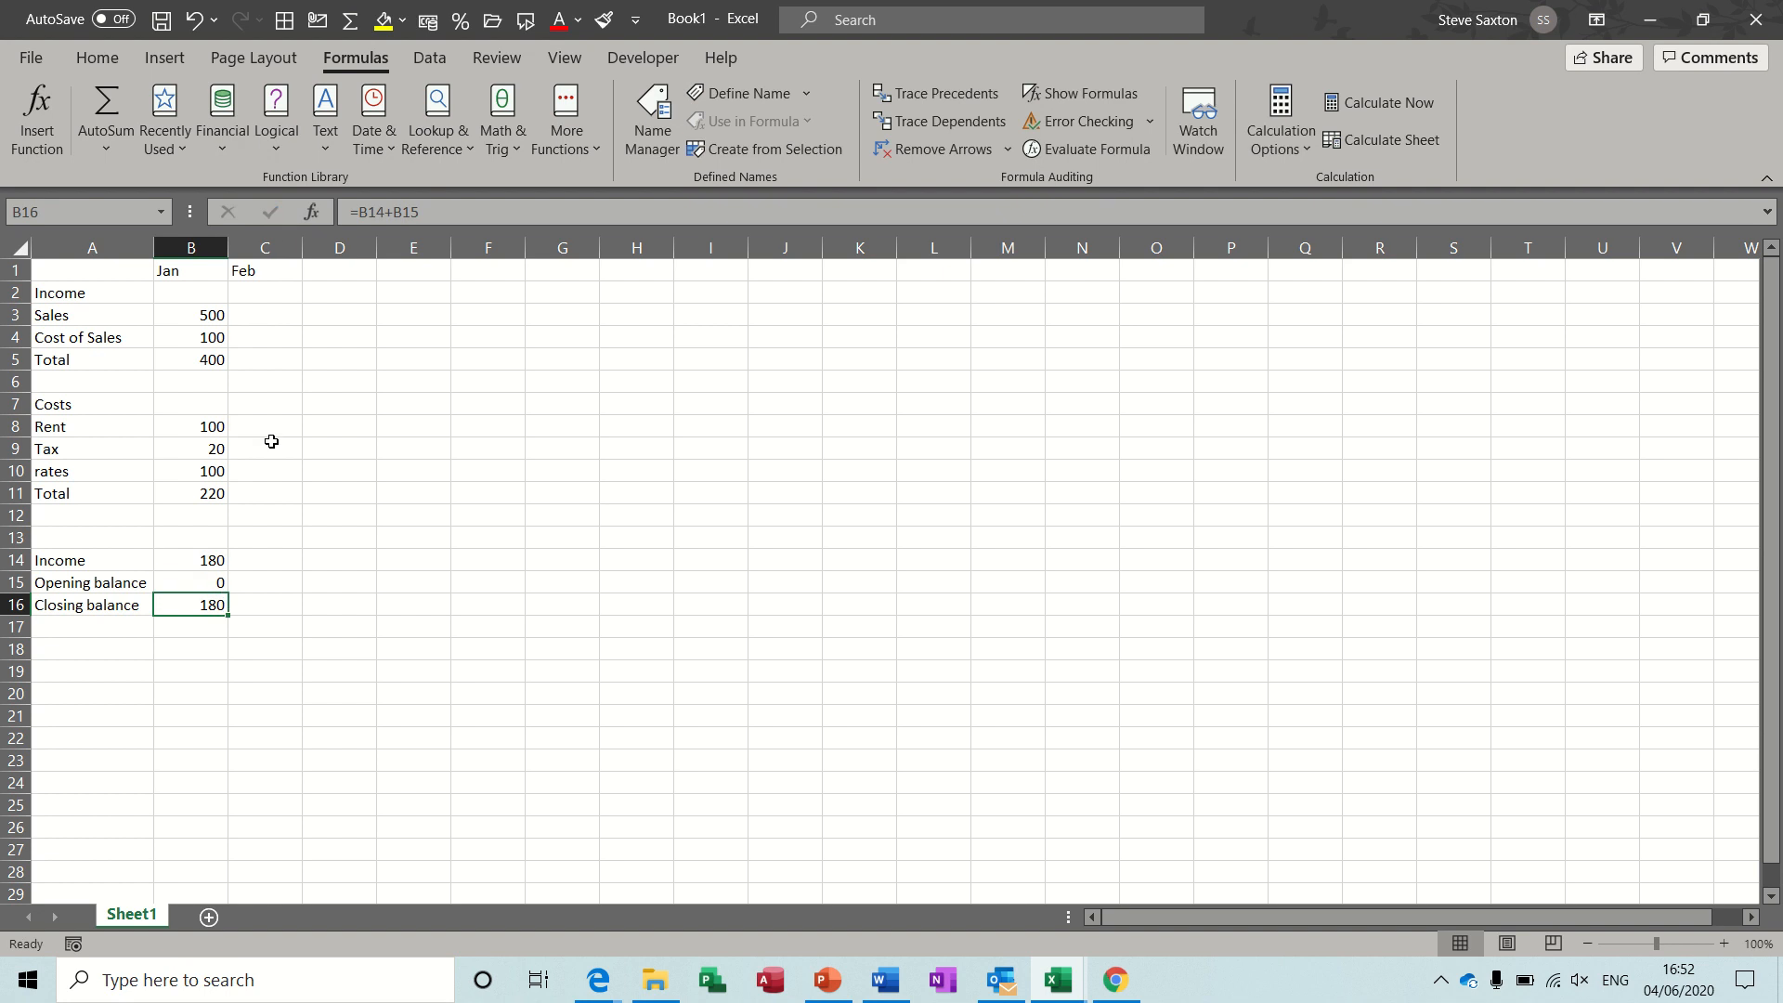
Carry January's Closing balance into February's Opening balance by entering =B16 in C15
click(269, 591)
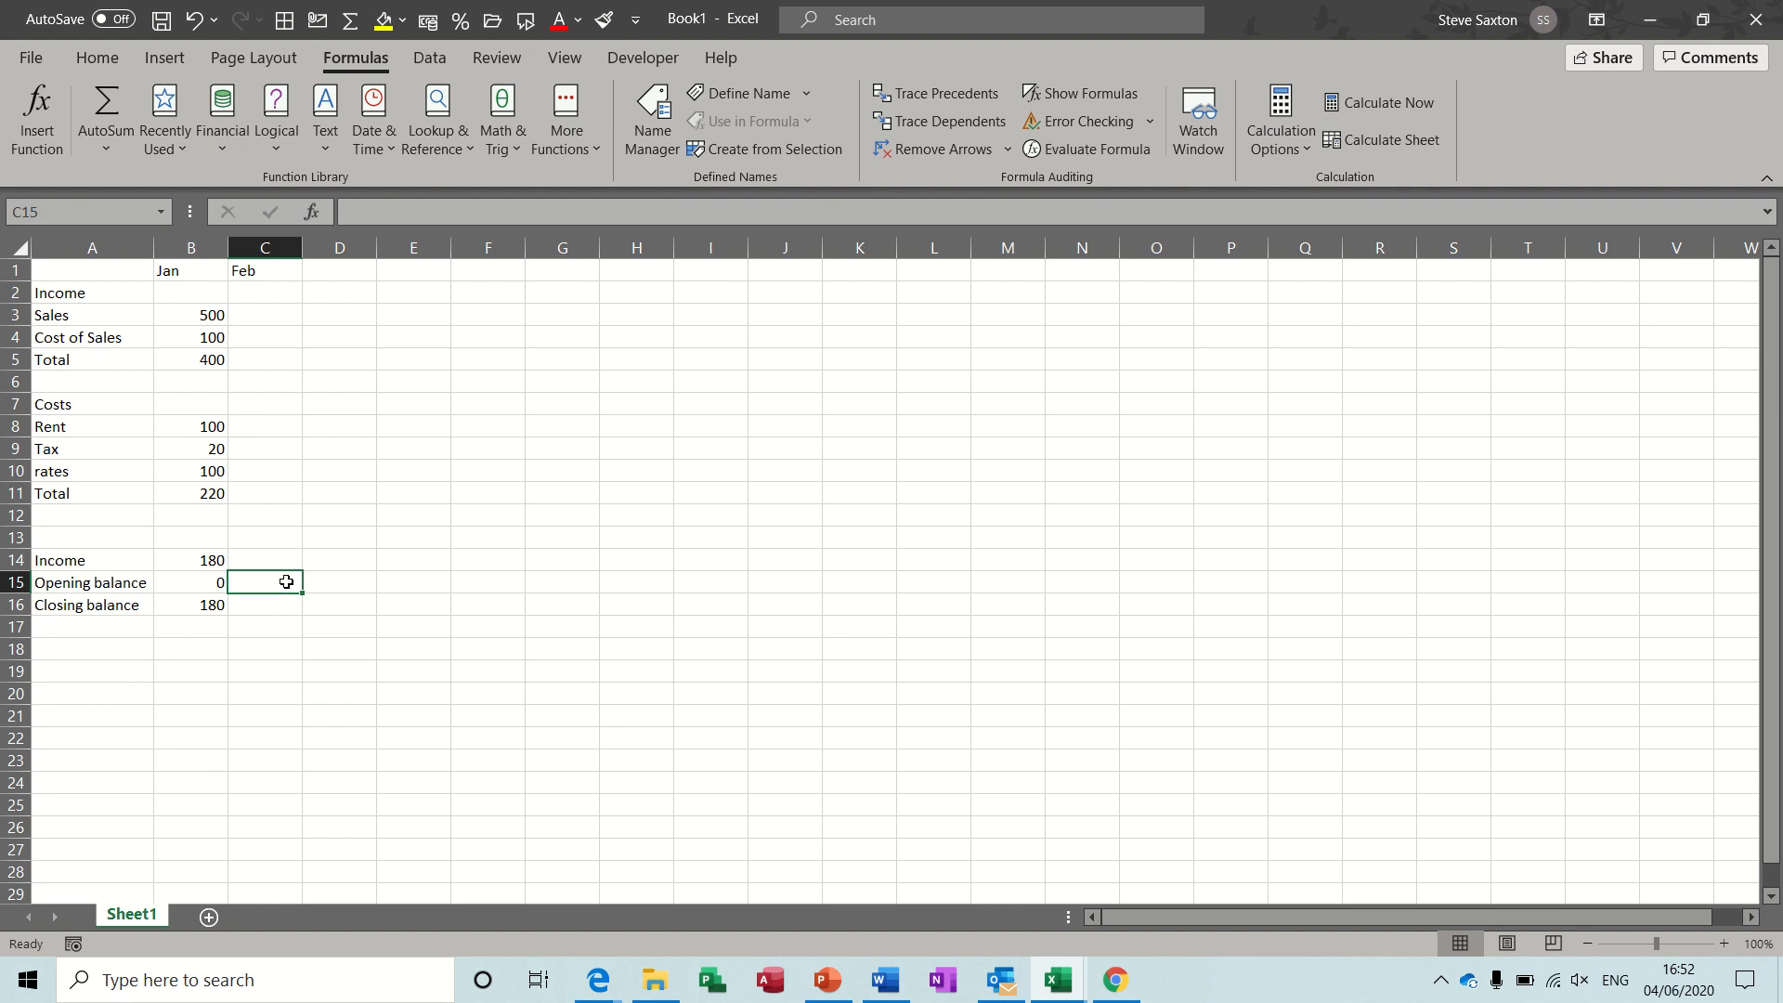
text(=)
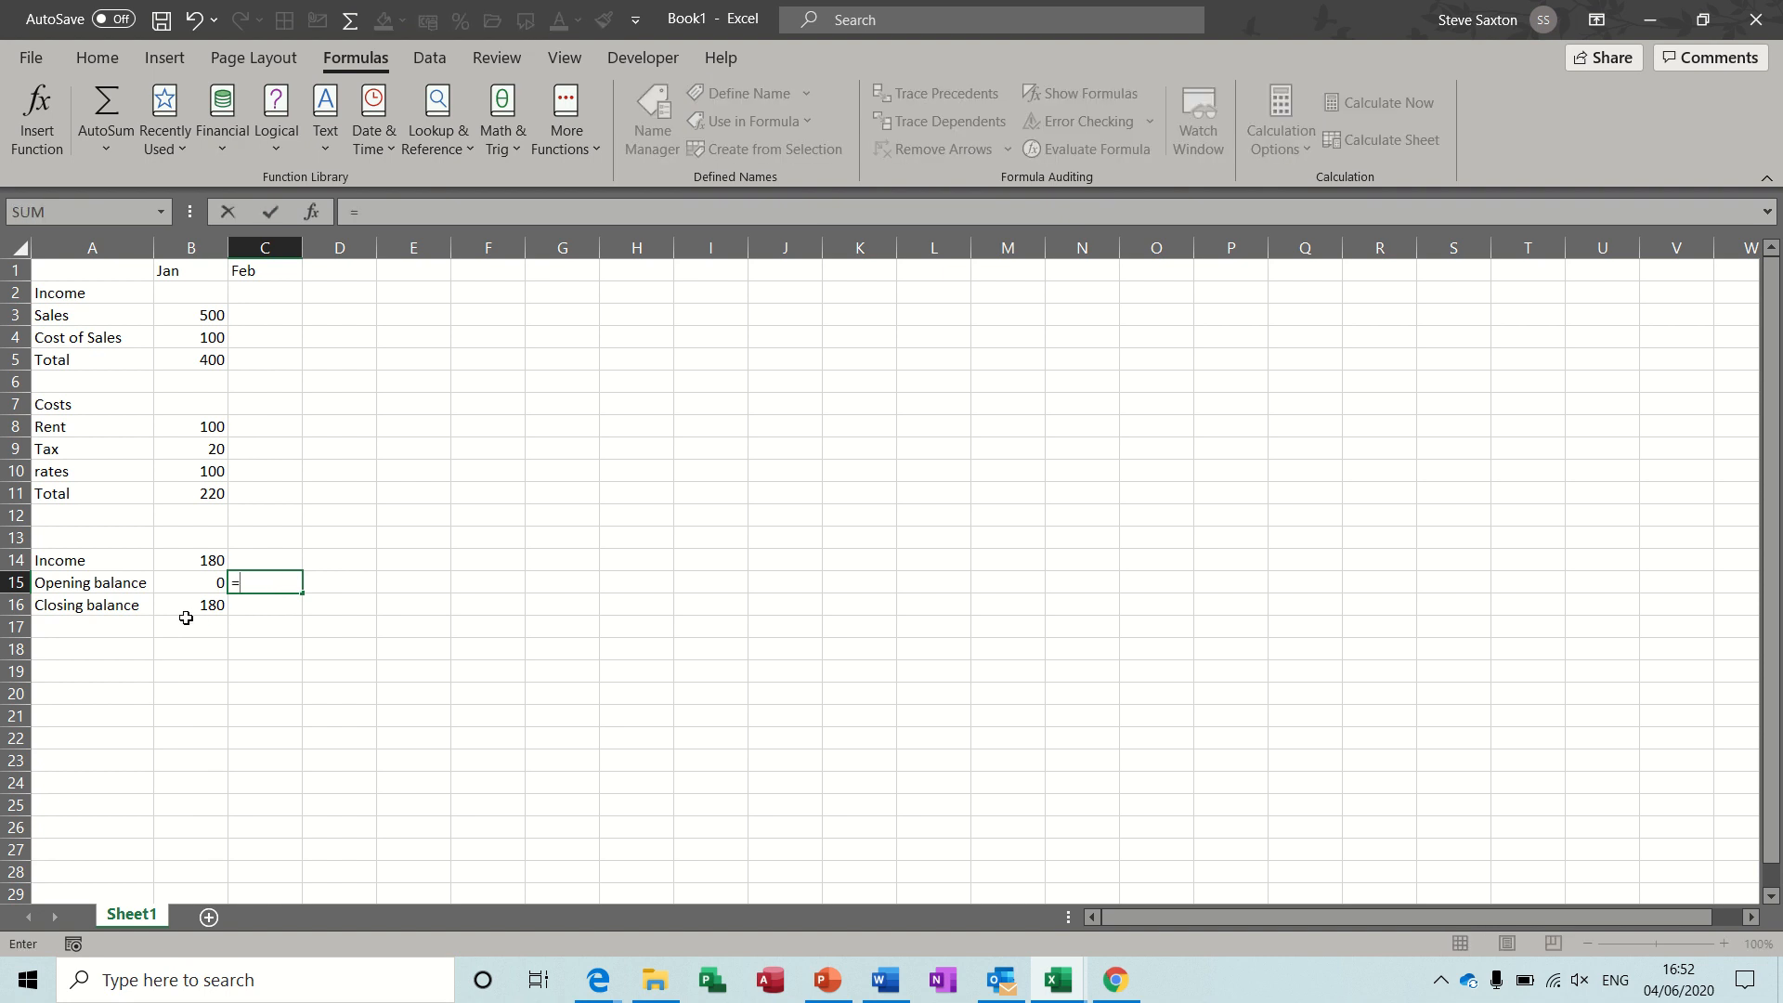
click(183, 610)
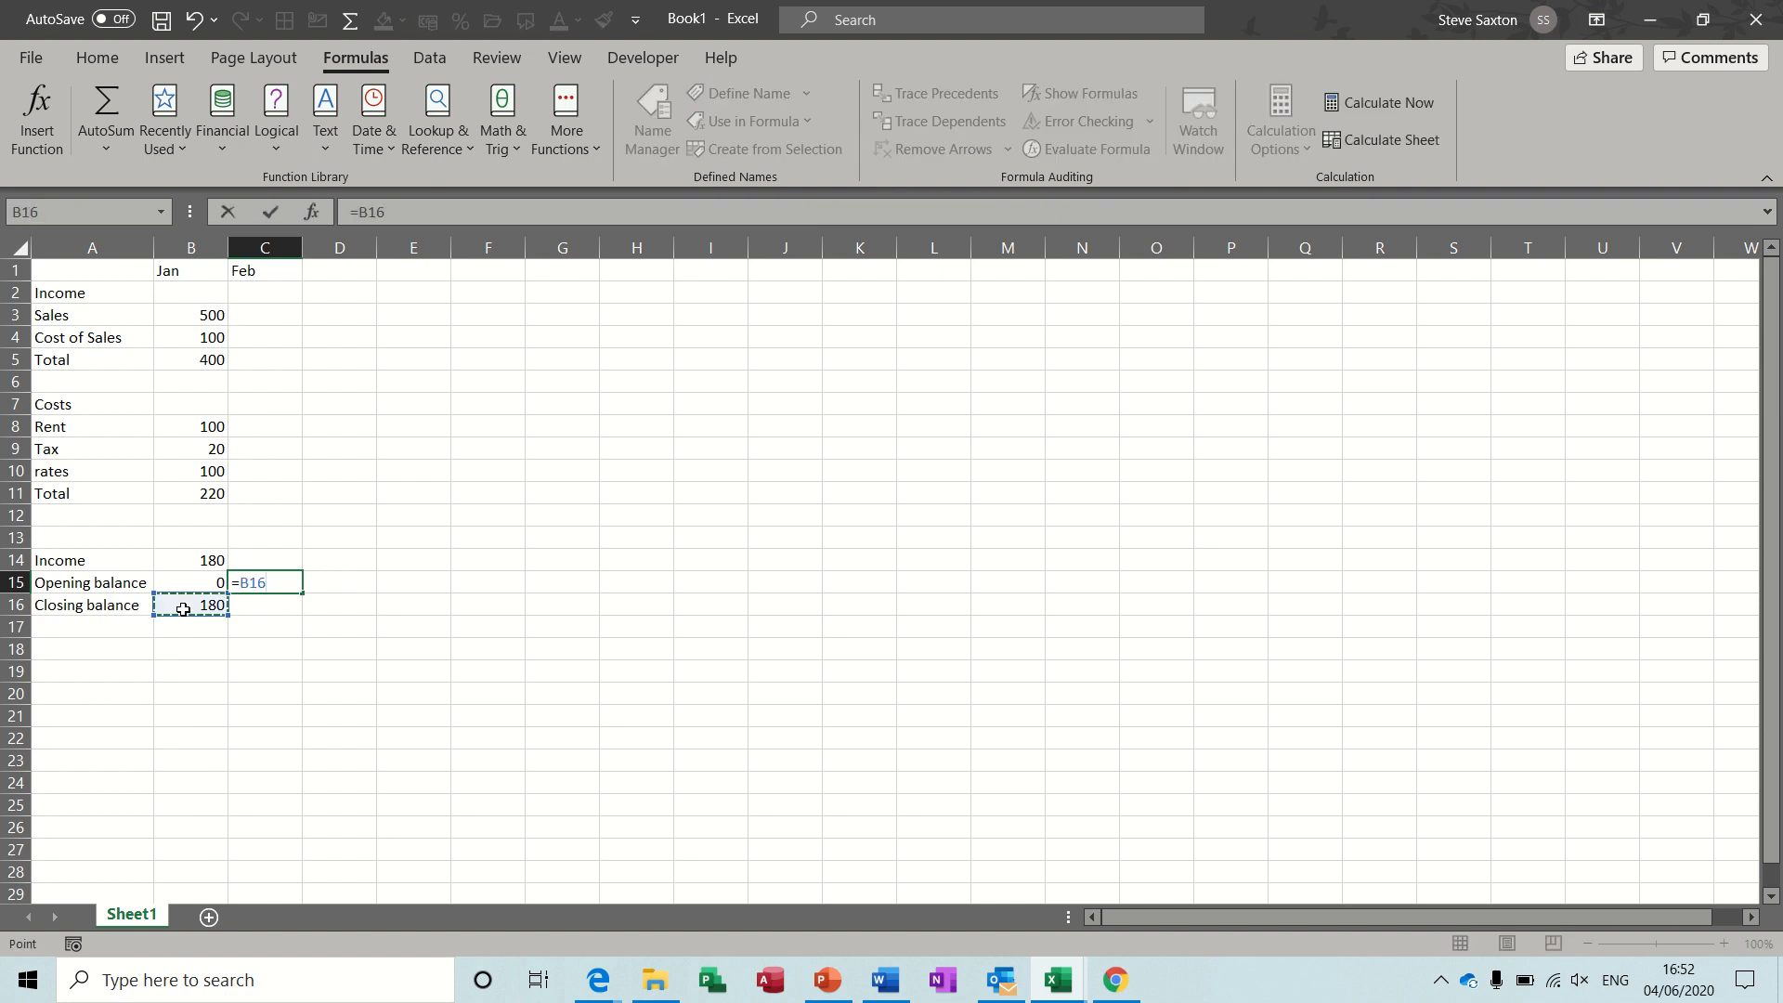
click(270, 211)
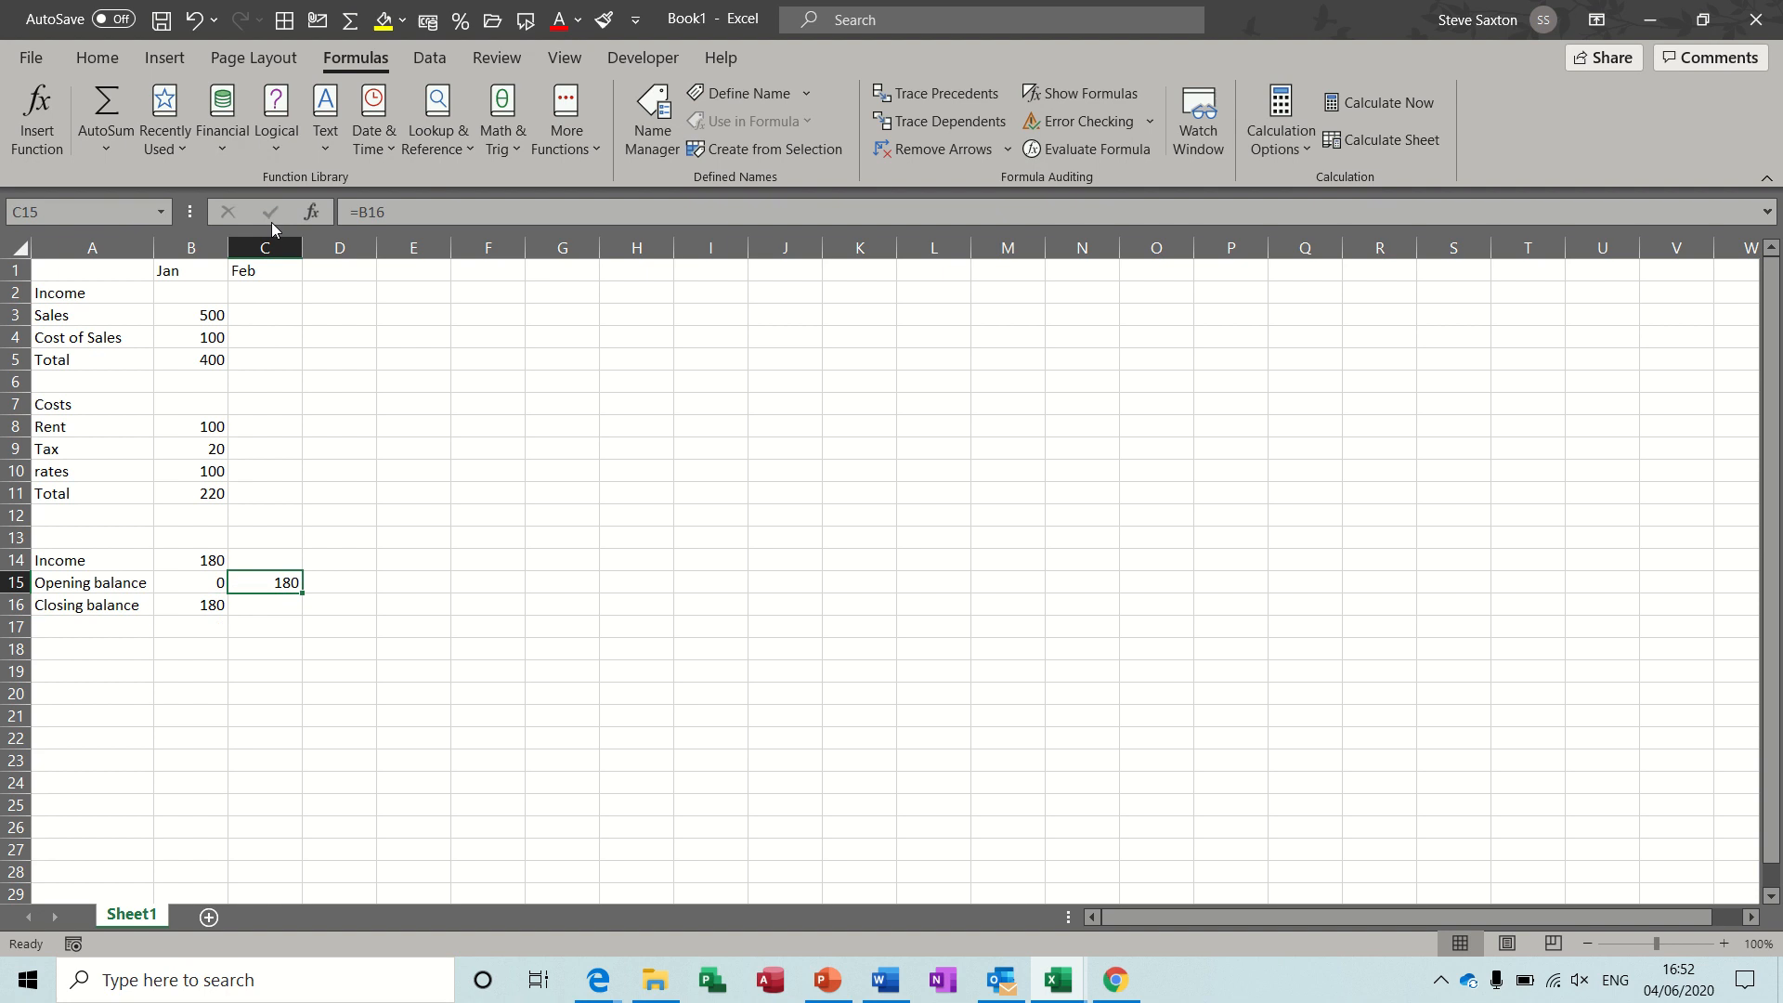
Copy January's net Income formula from B14 to C14 and the Closing balance formula from B16 to C16
click(205, 560)
drag(231, 570, 269, 570)
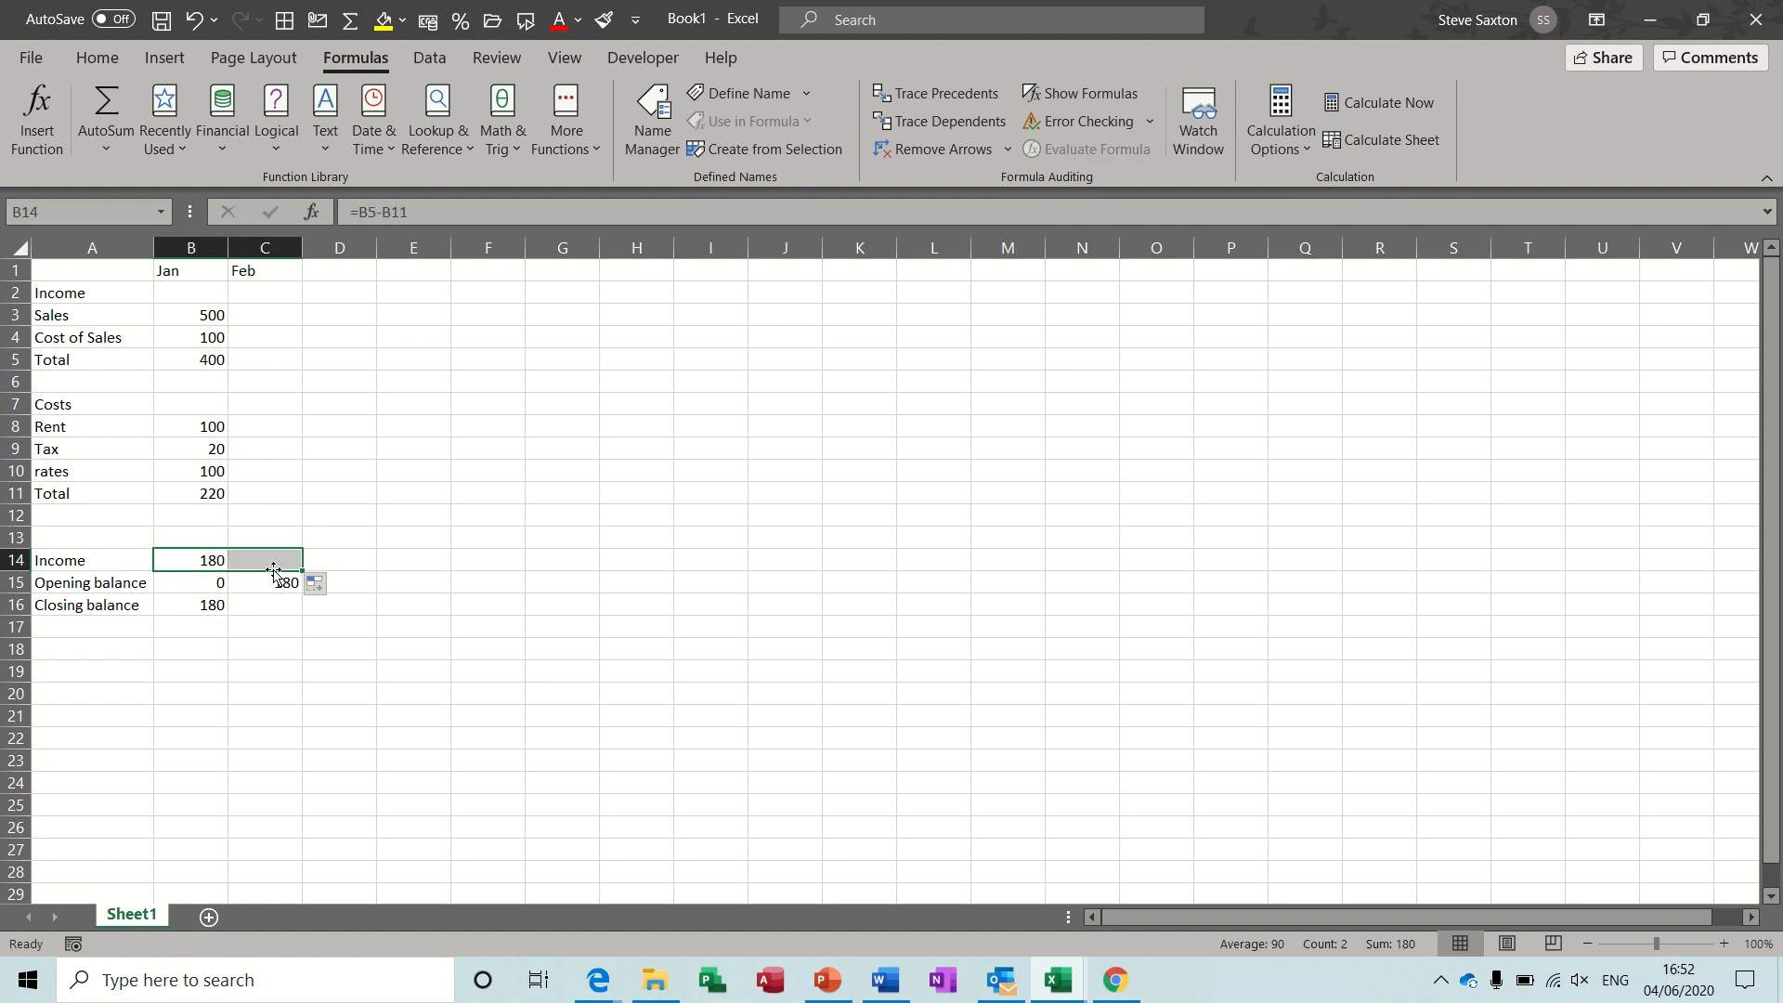
click(219, 610)
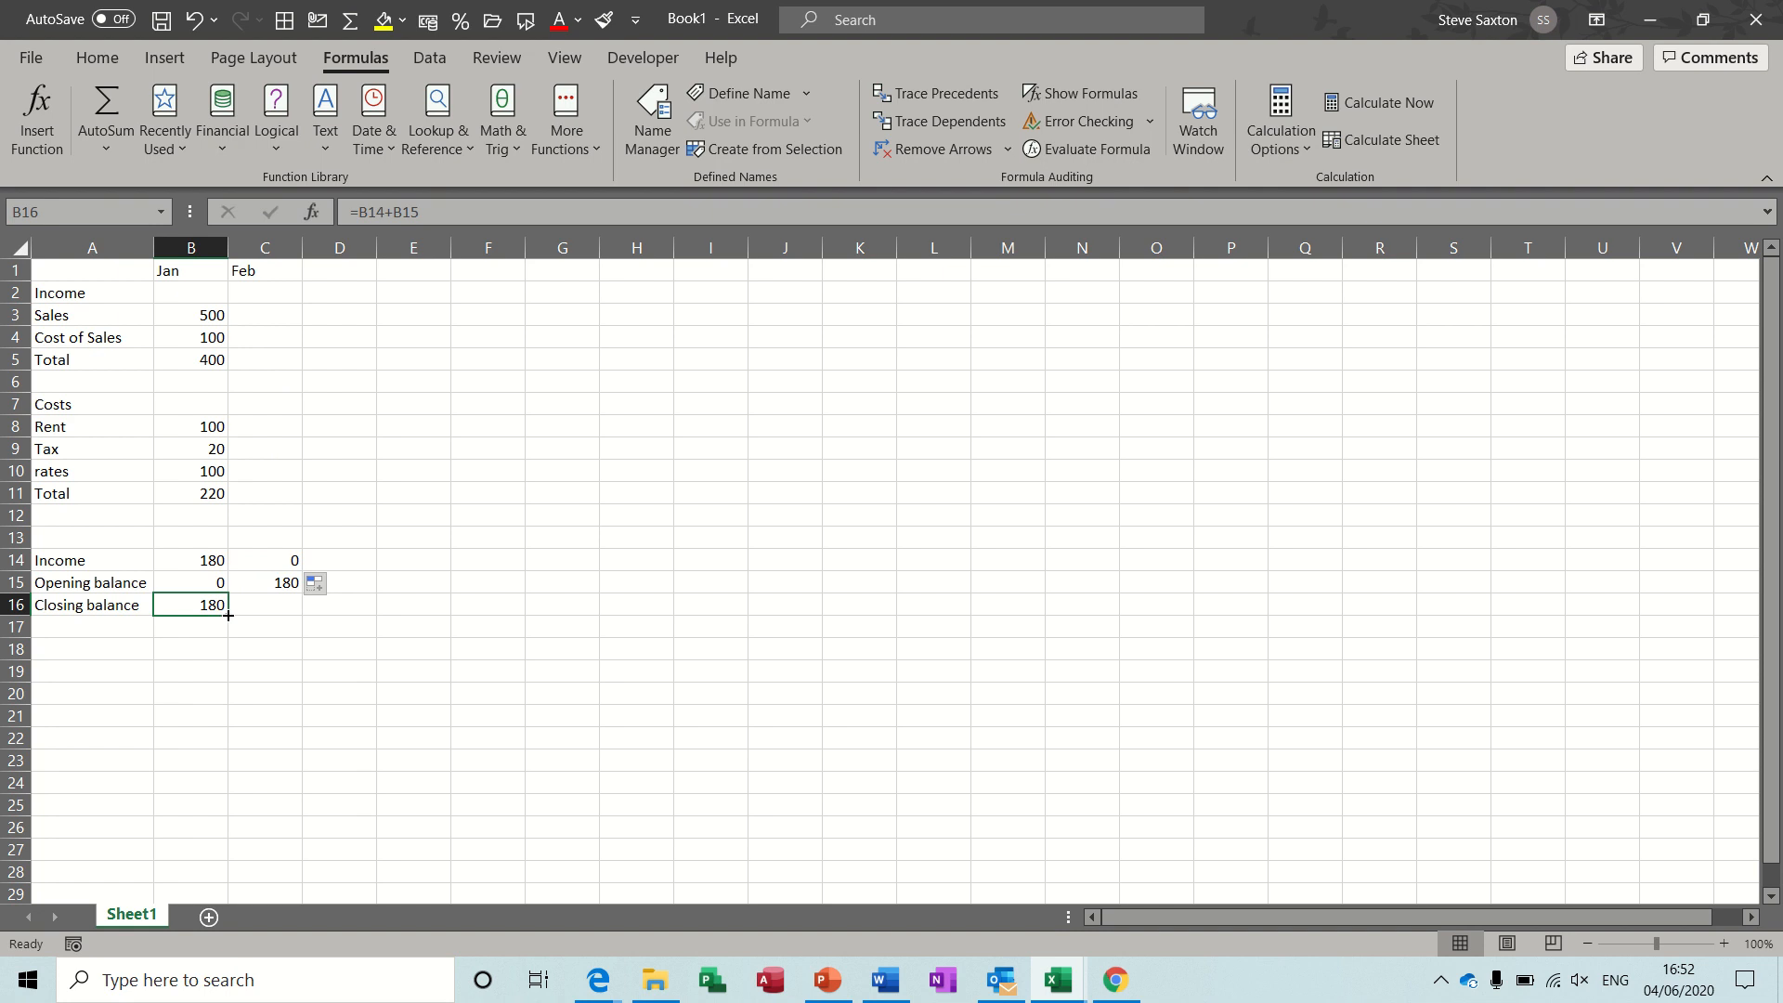
drag(228, 616, 282, 615)
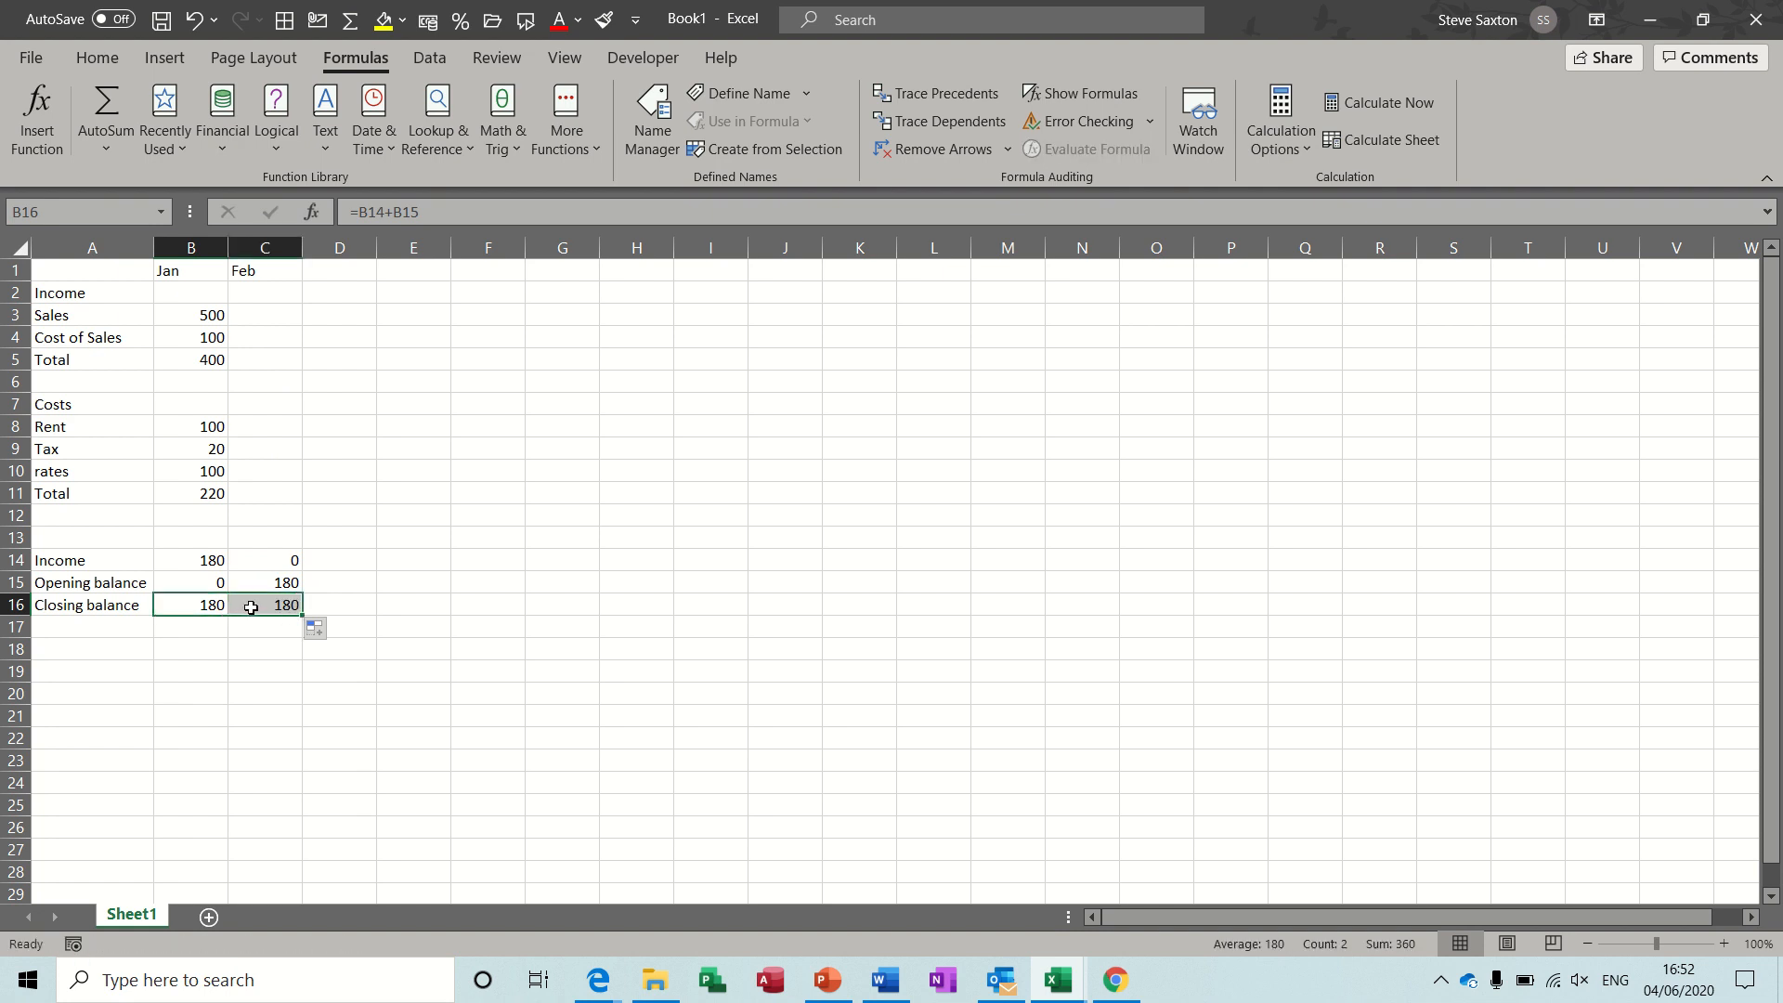
Enter February's Sales as 1000 in C3 and Cost of Sales as 200 in C4
click(269, 321)
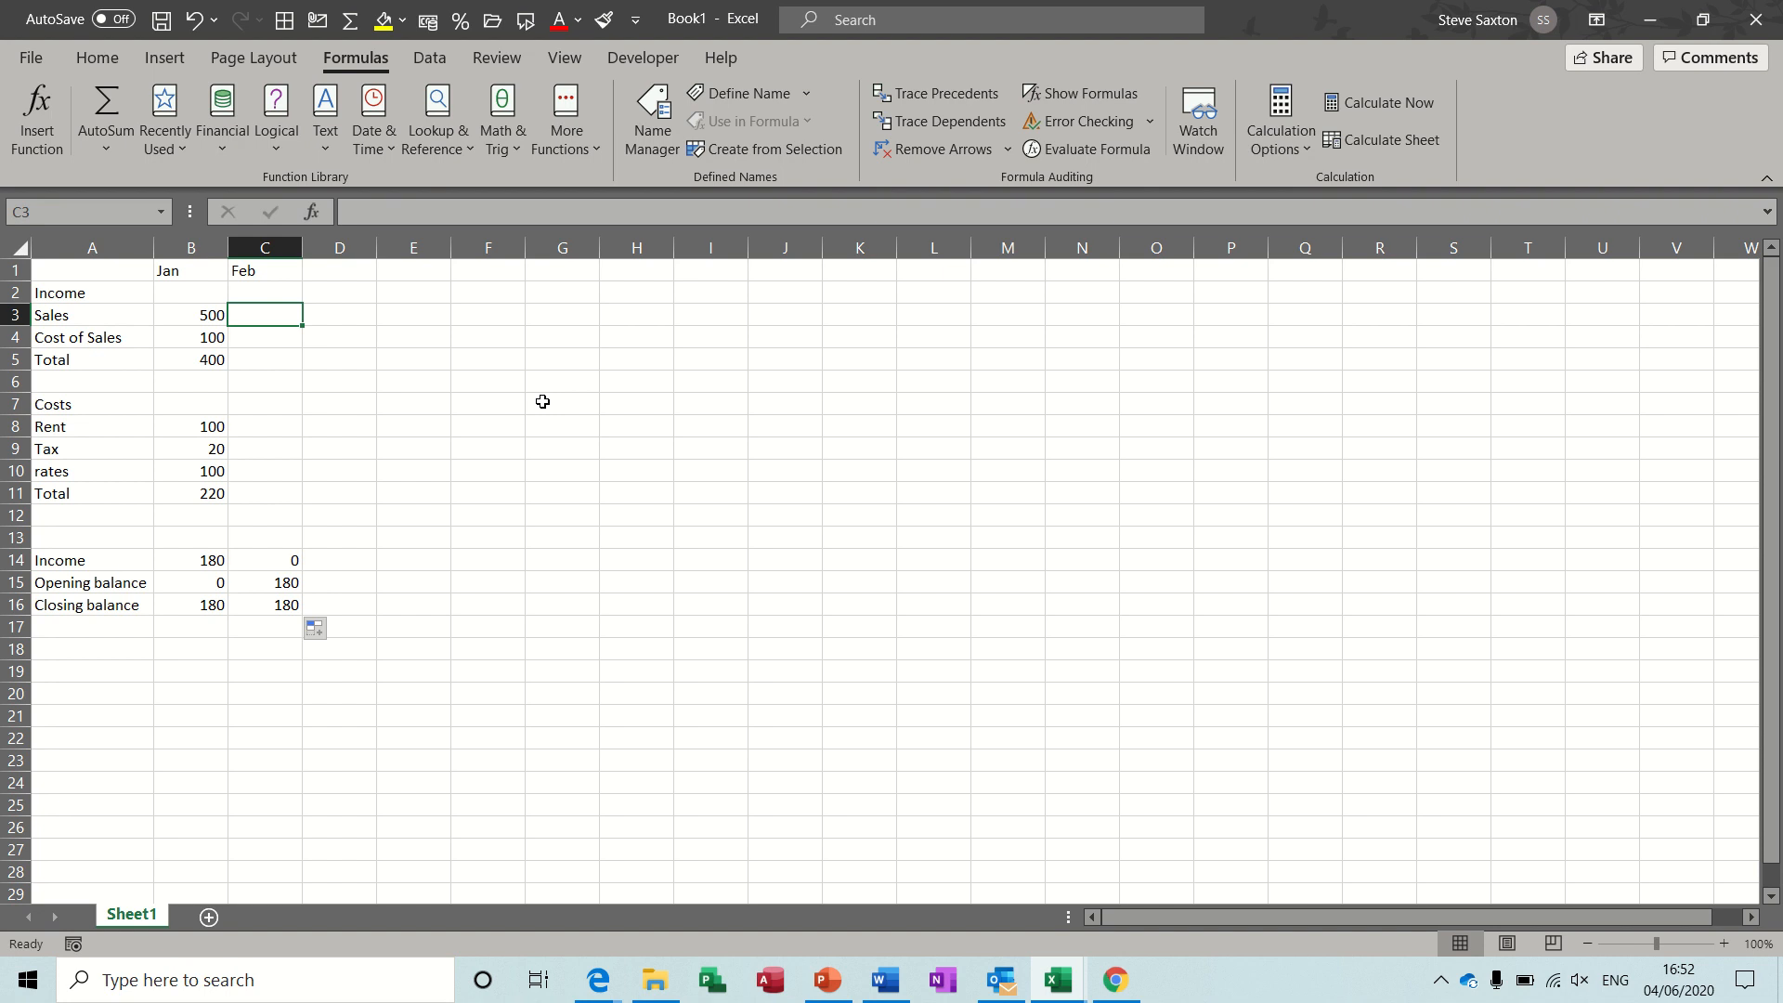
text(1000)
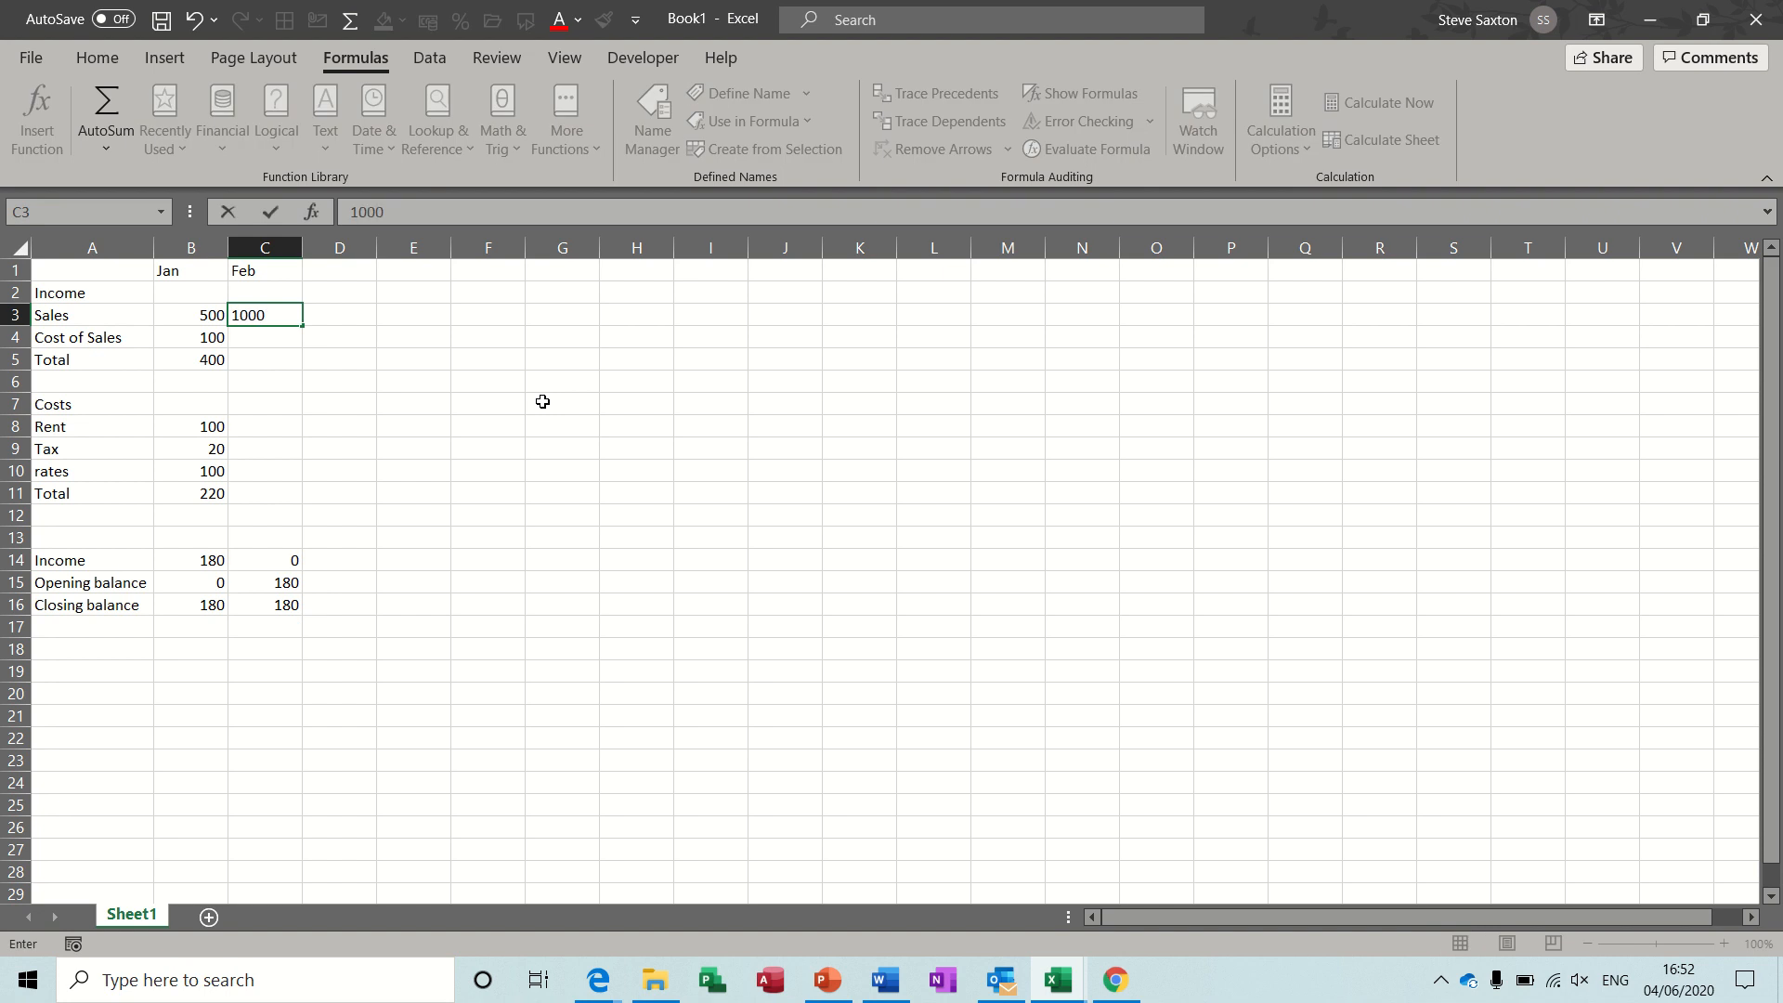
key(Return)
text(2)
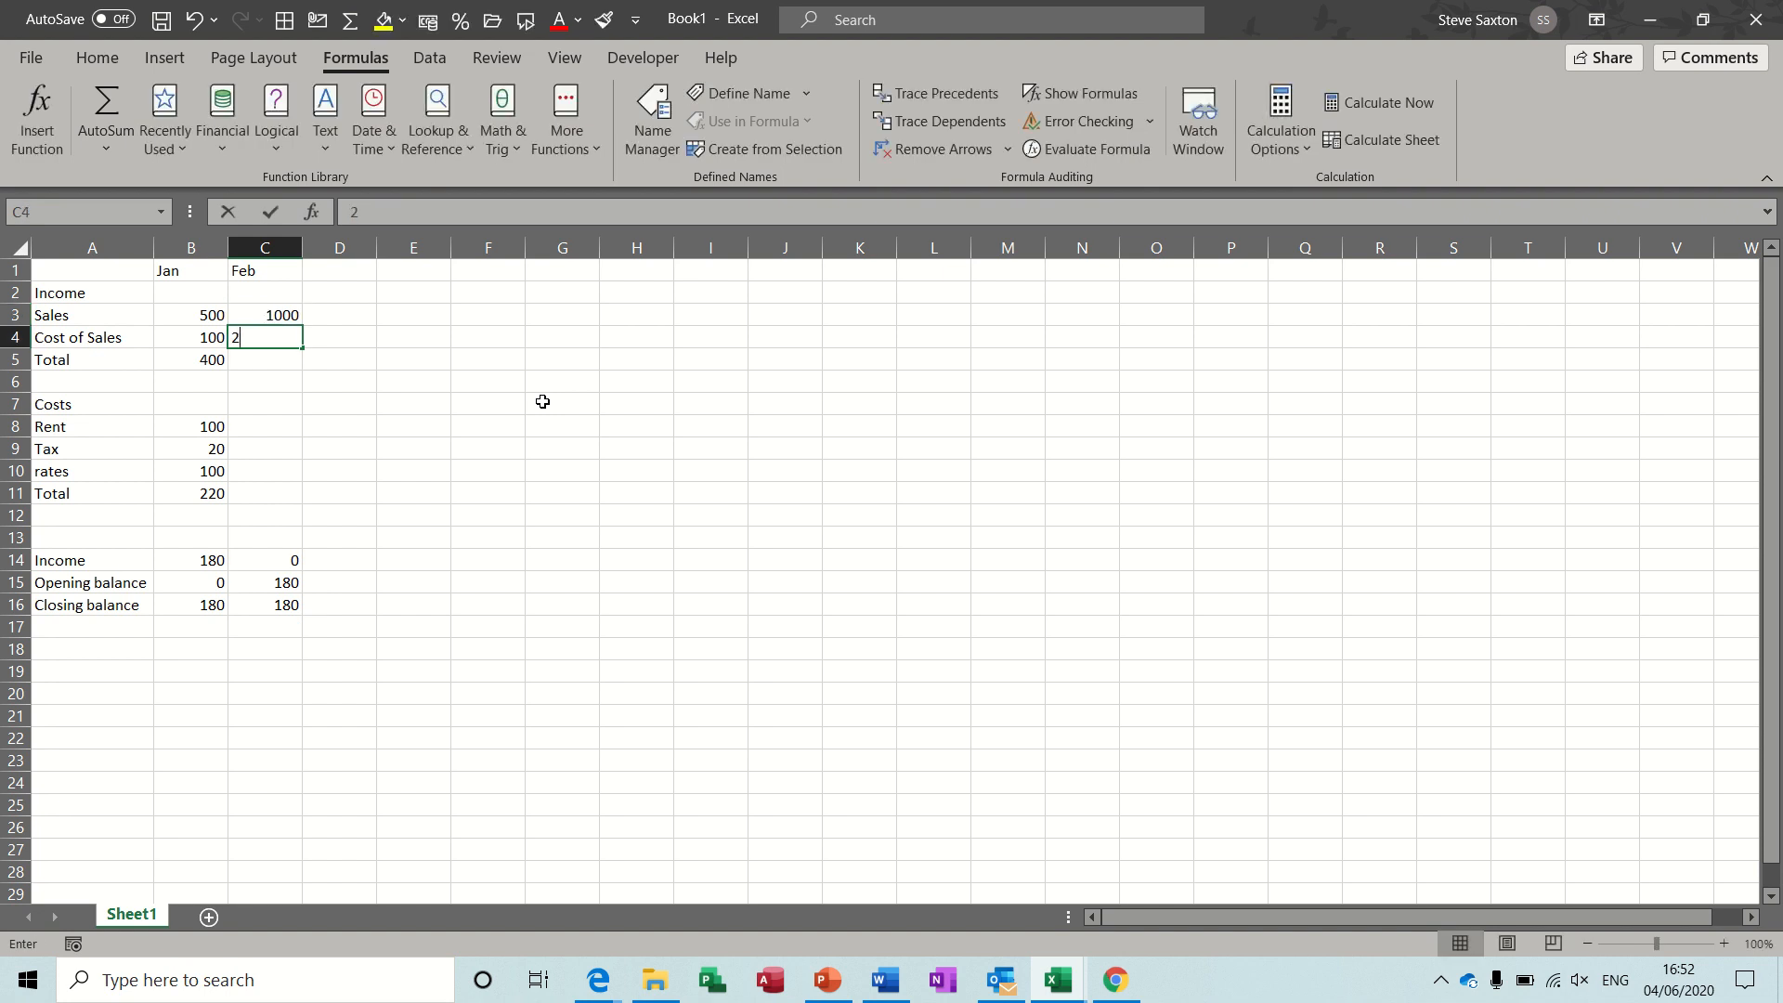
text(00)
key(Return)
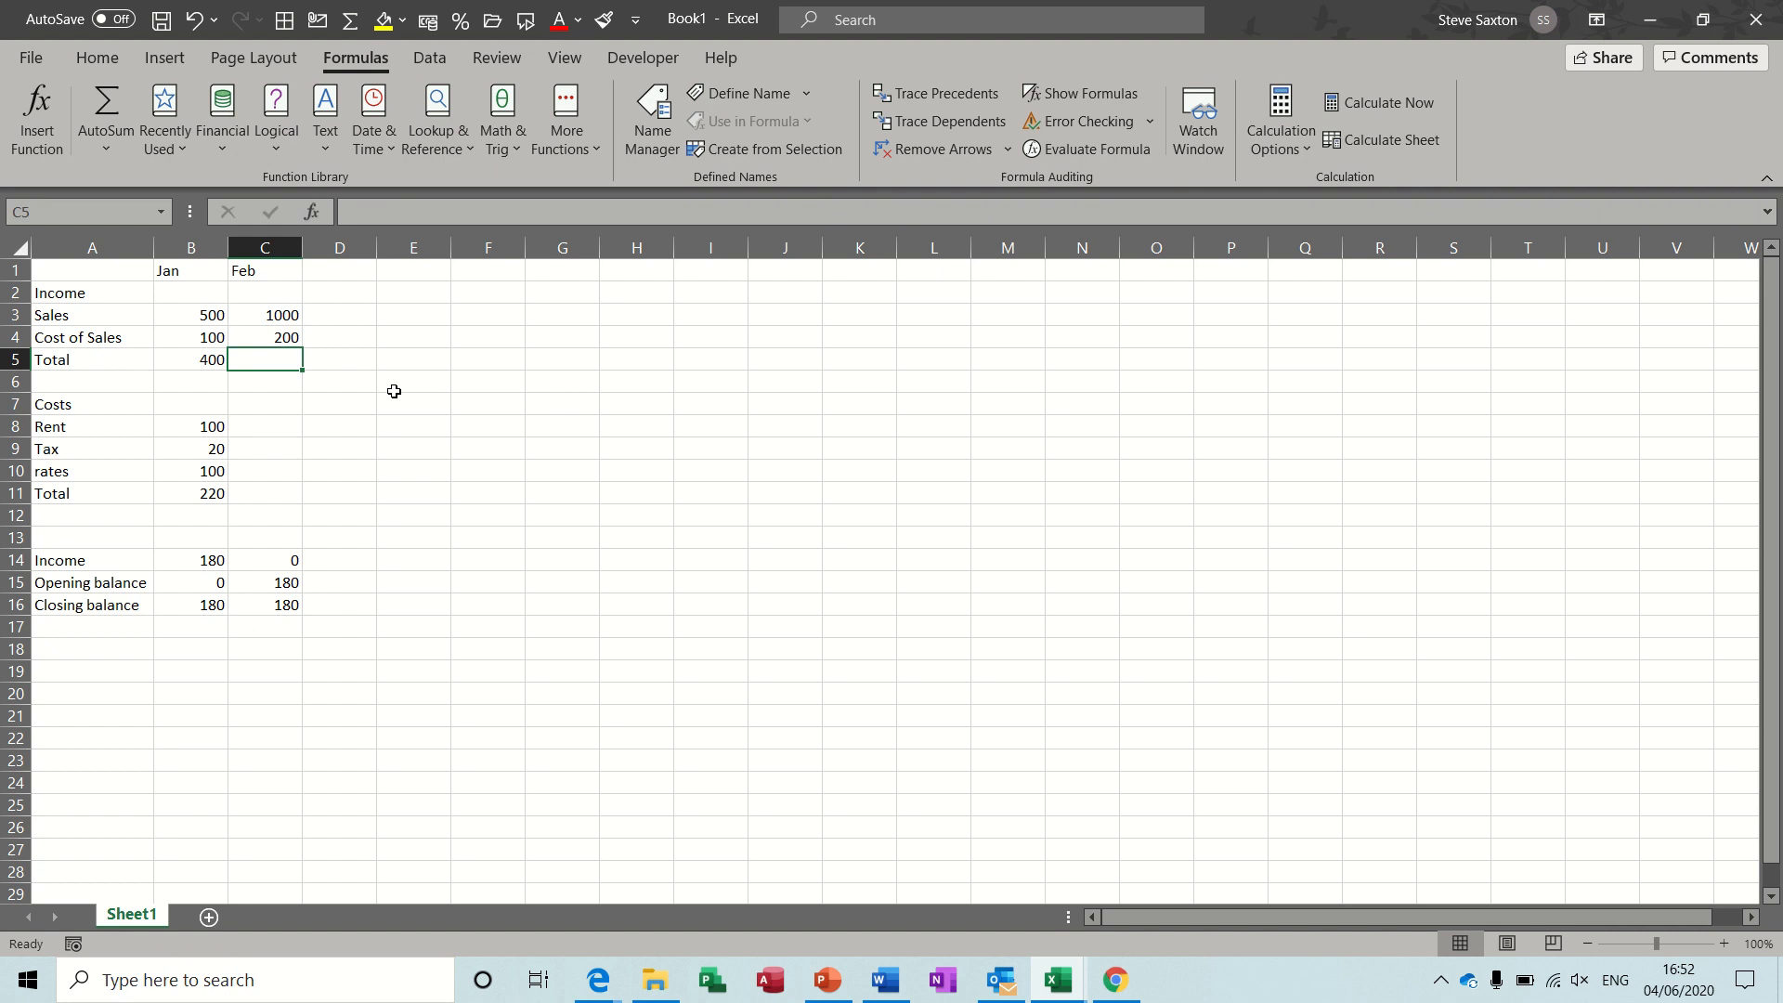
Copy the income Total formula from B5 to C5, and January's costs and their total from B8:B11 to C8:C11
click(211, 362)
drag(227, 370, 279, 376)
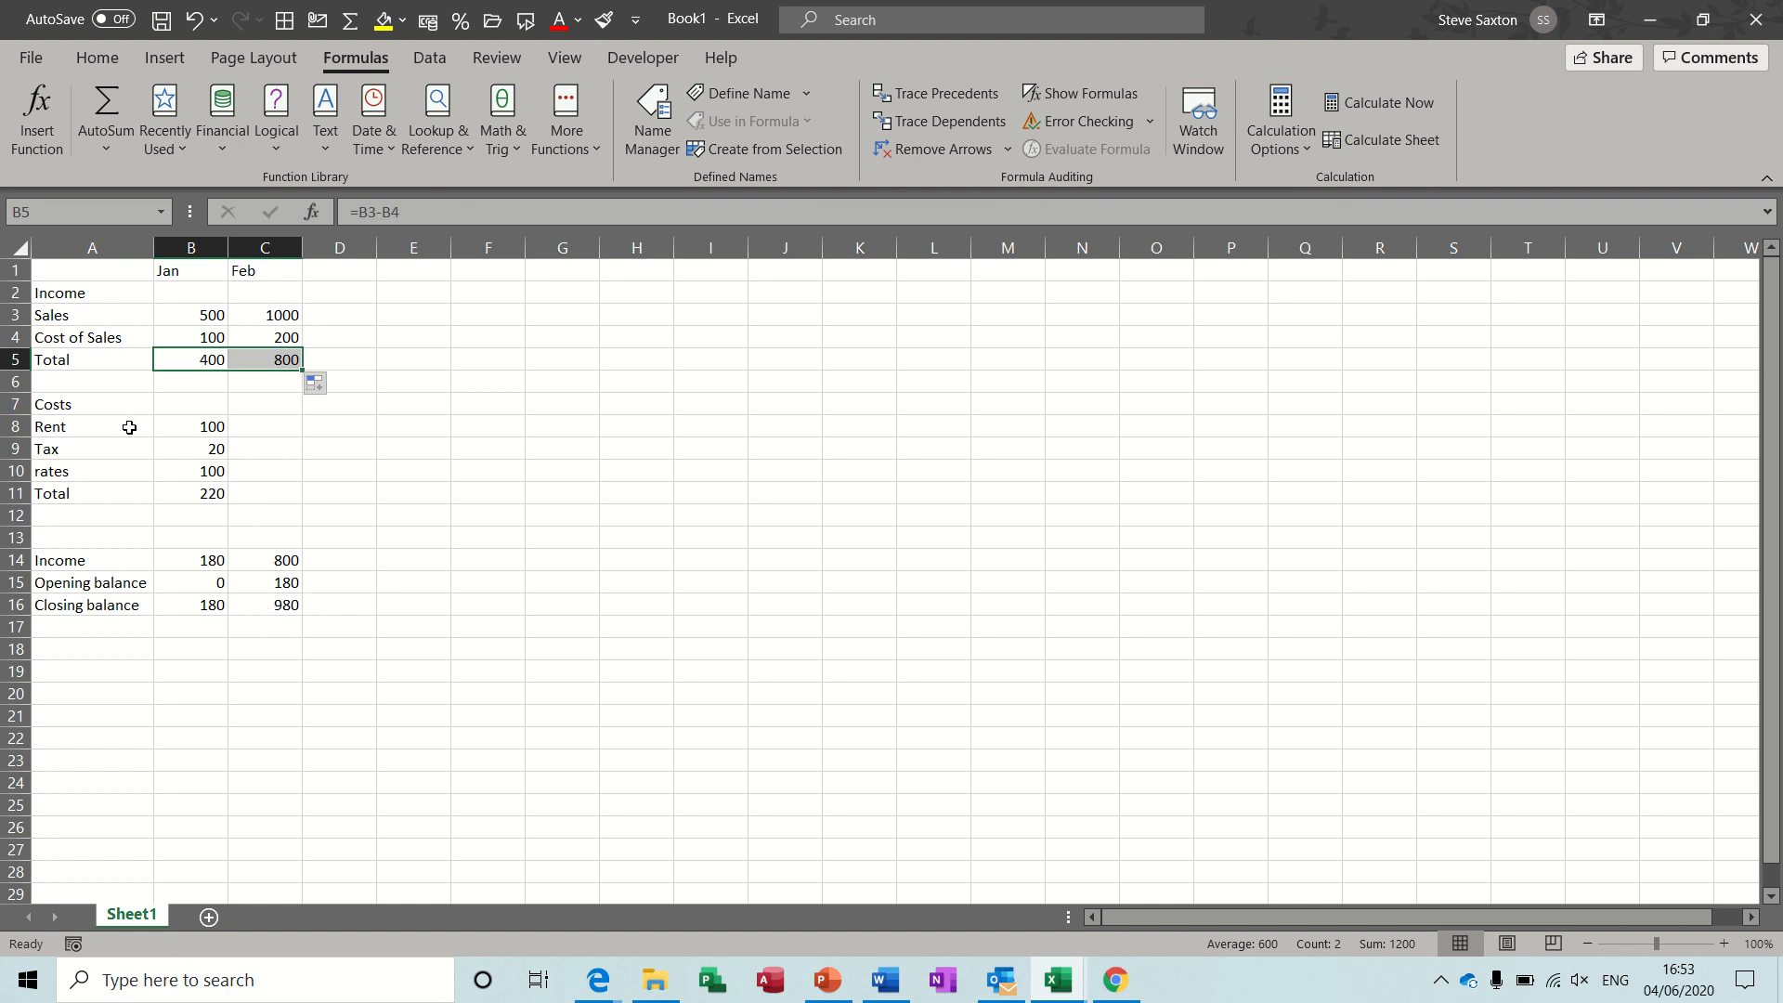
drag(195, 427, 279, 505)
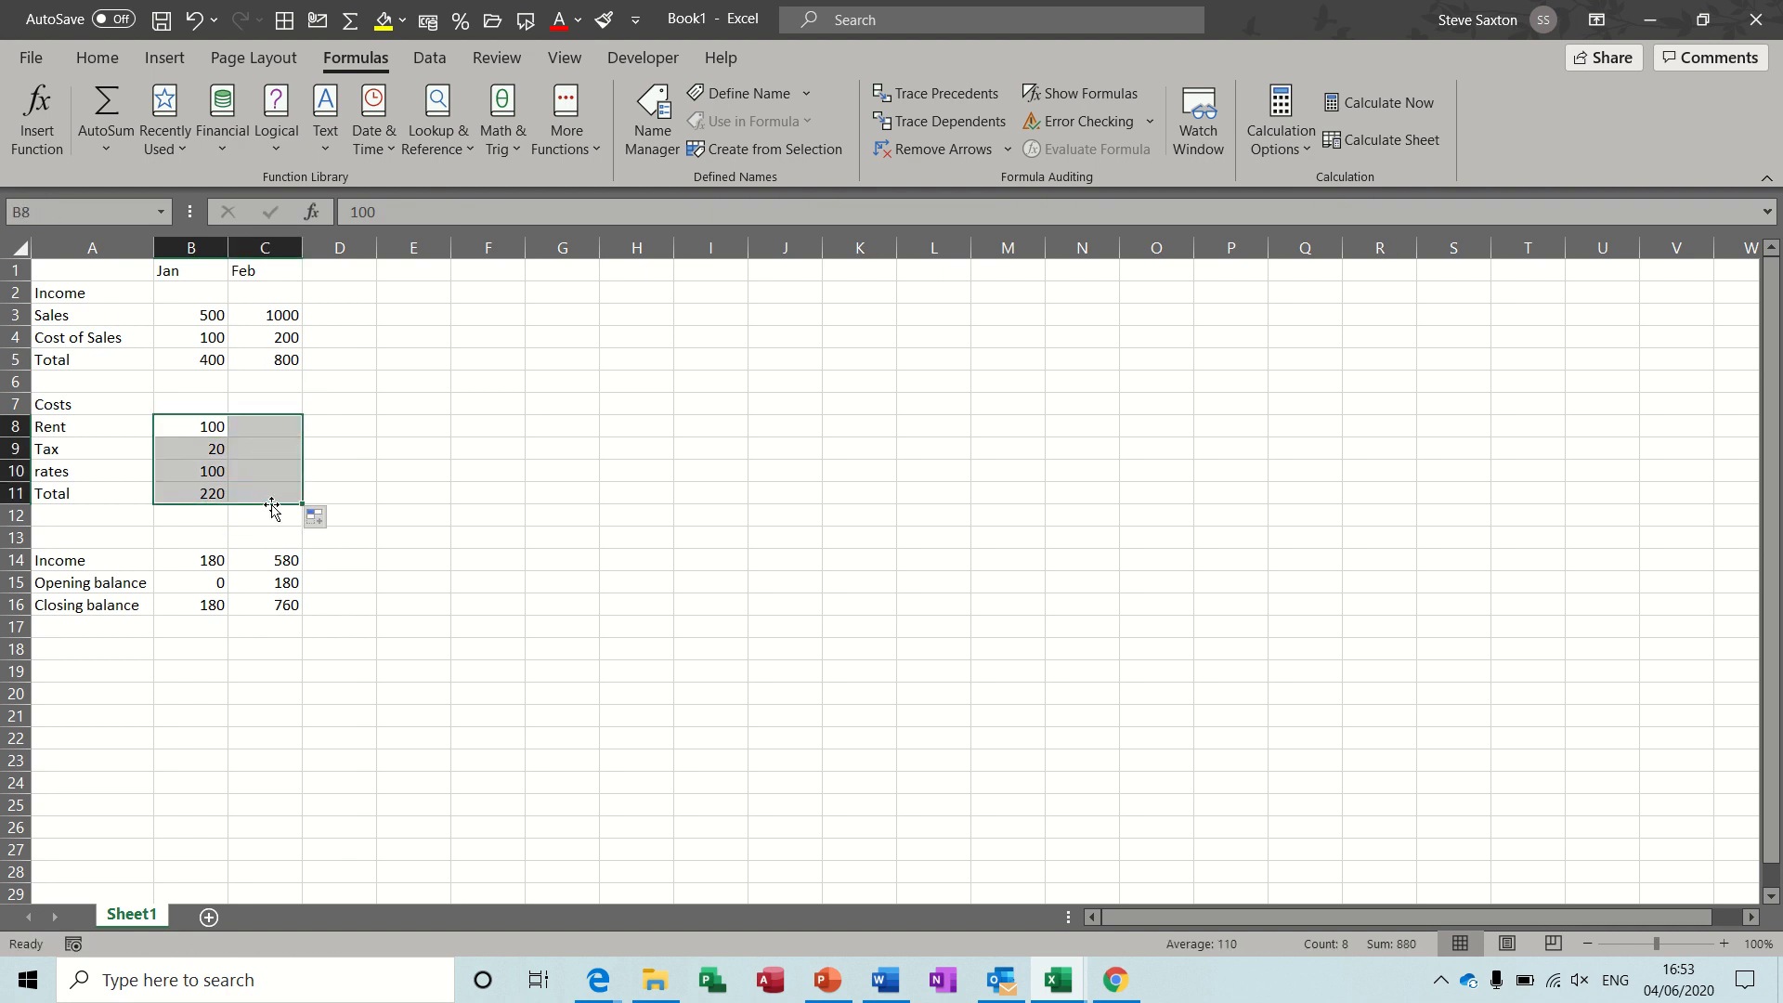
click(268, 610)
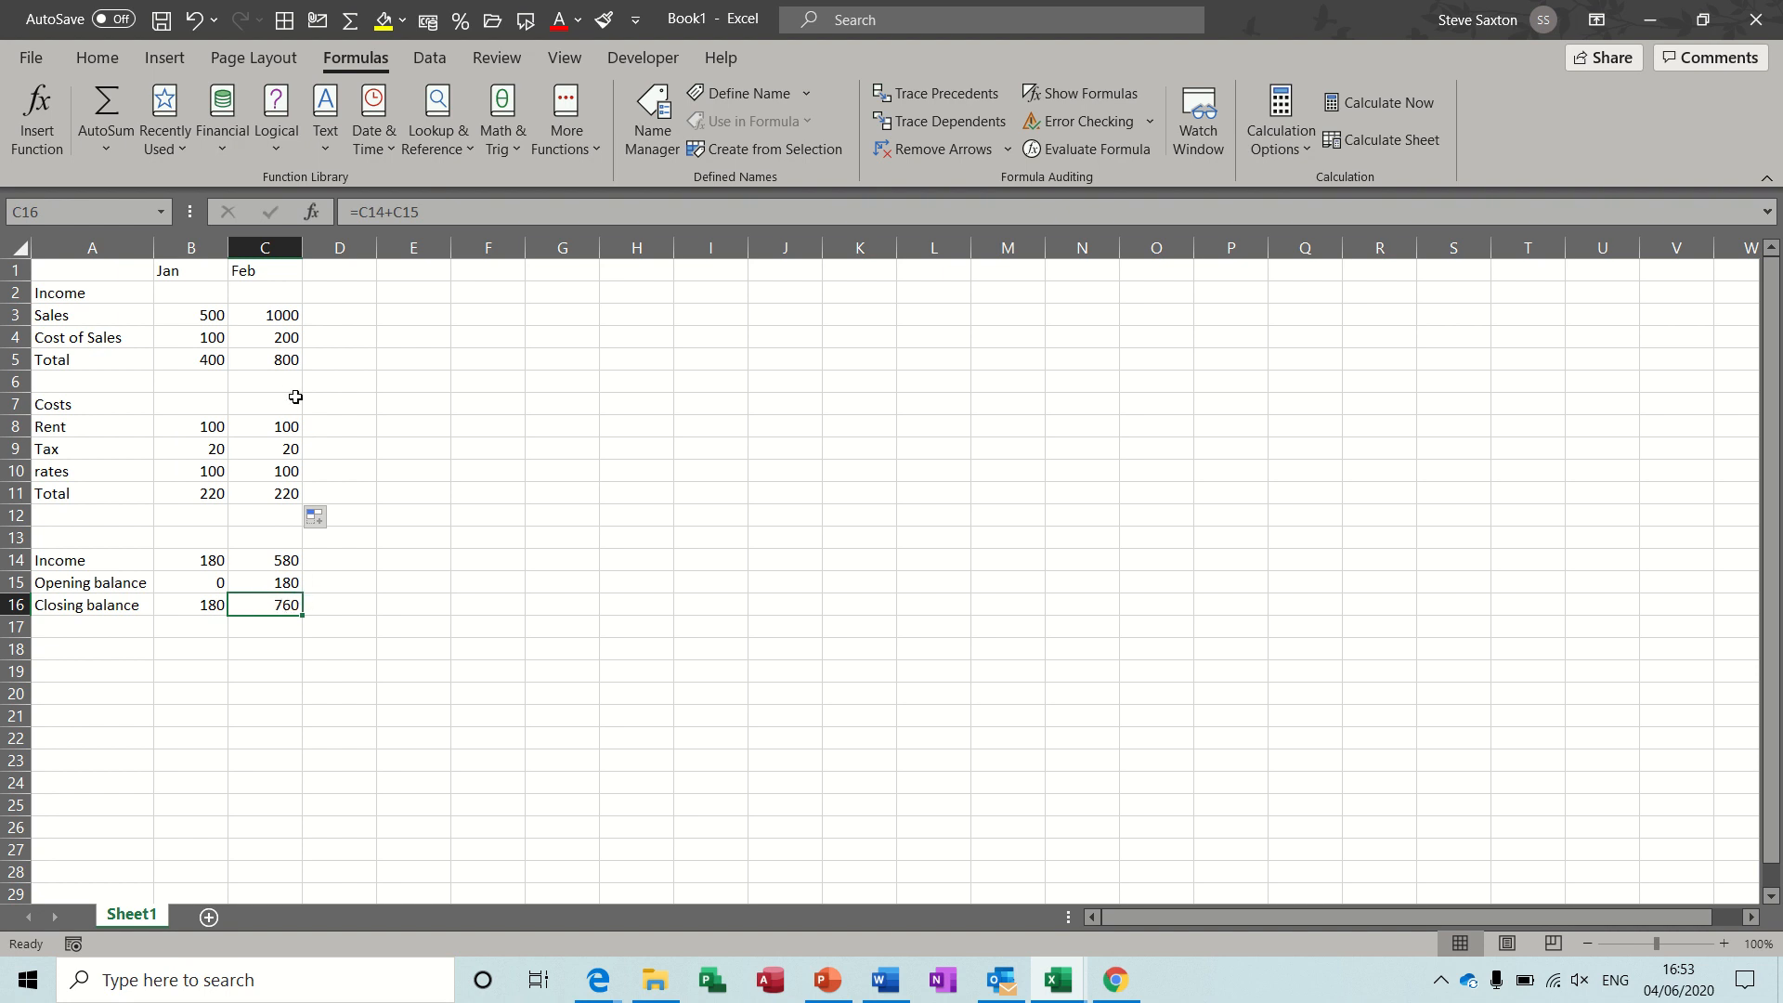
Extend the month headings from Feb through Dec across row 1 and add the heading "total" in N1
click(263, 271)
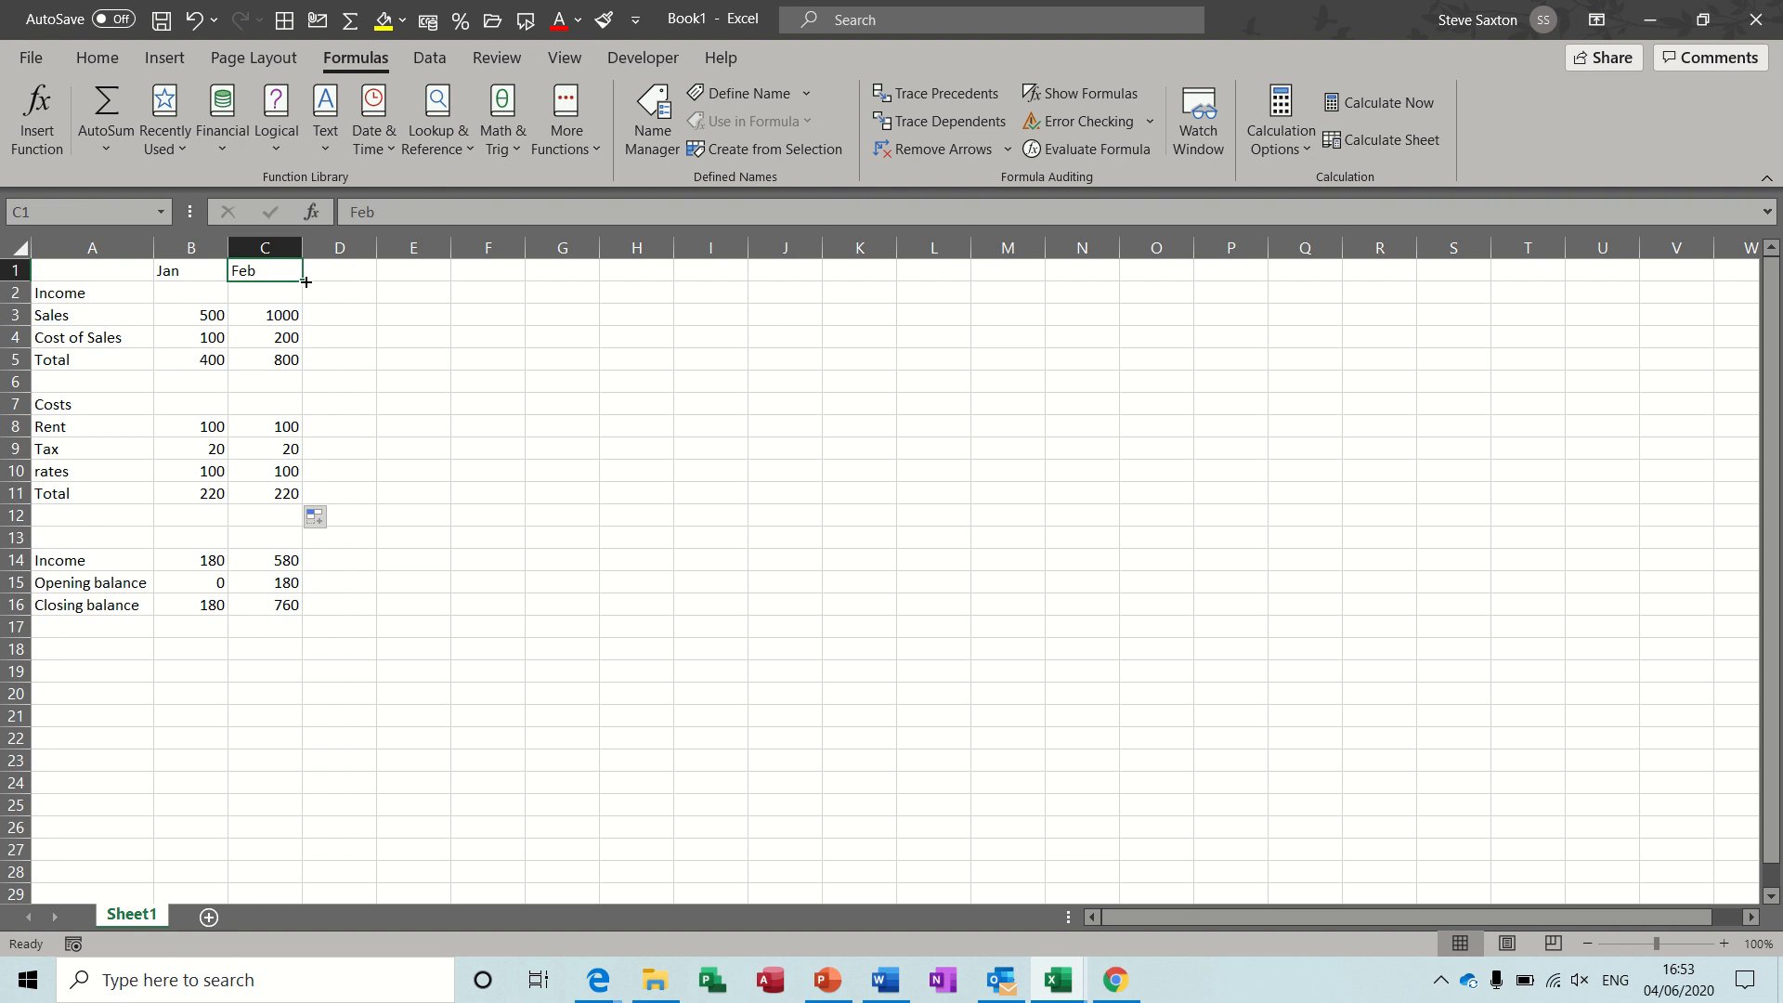
drag(305, 281, 1067, 264)
click(1077, 270)
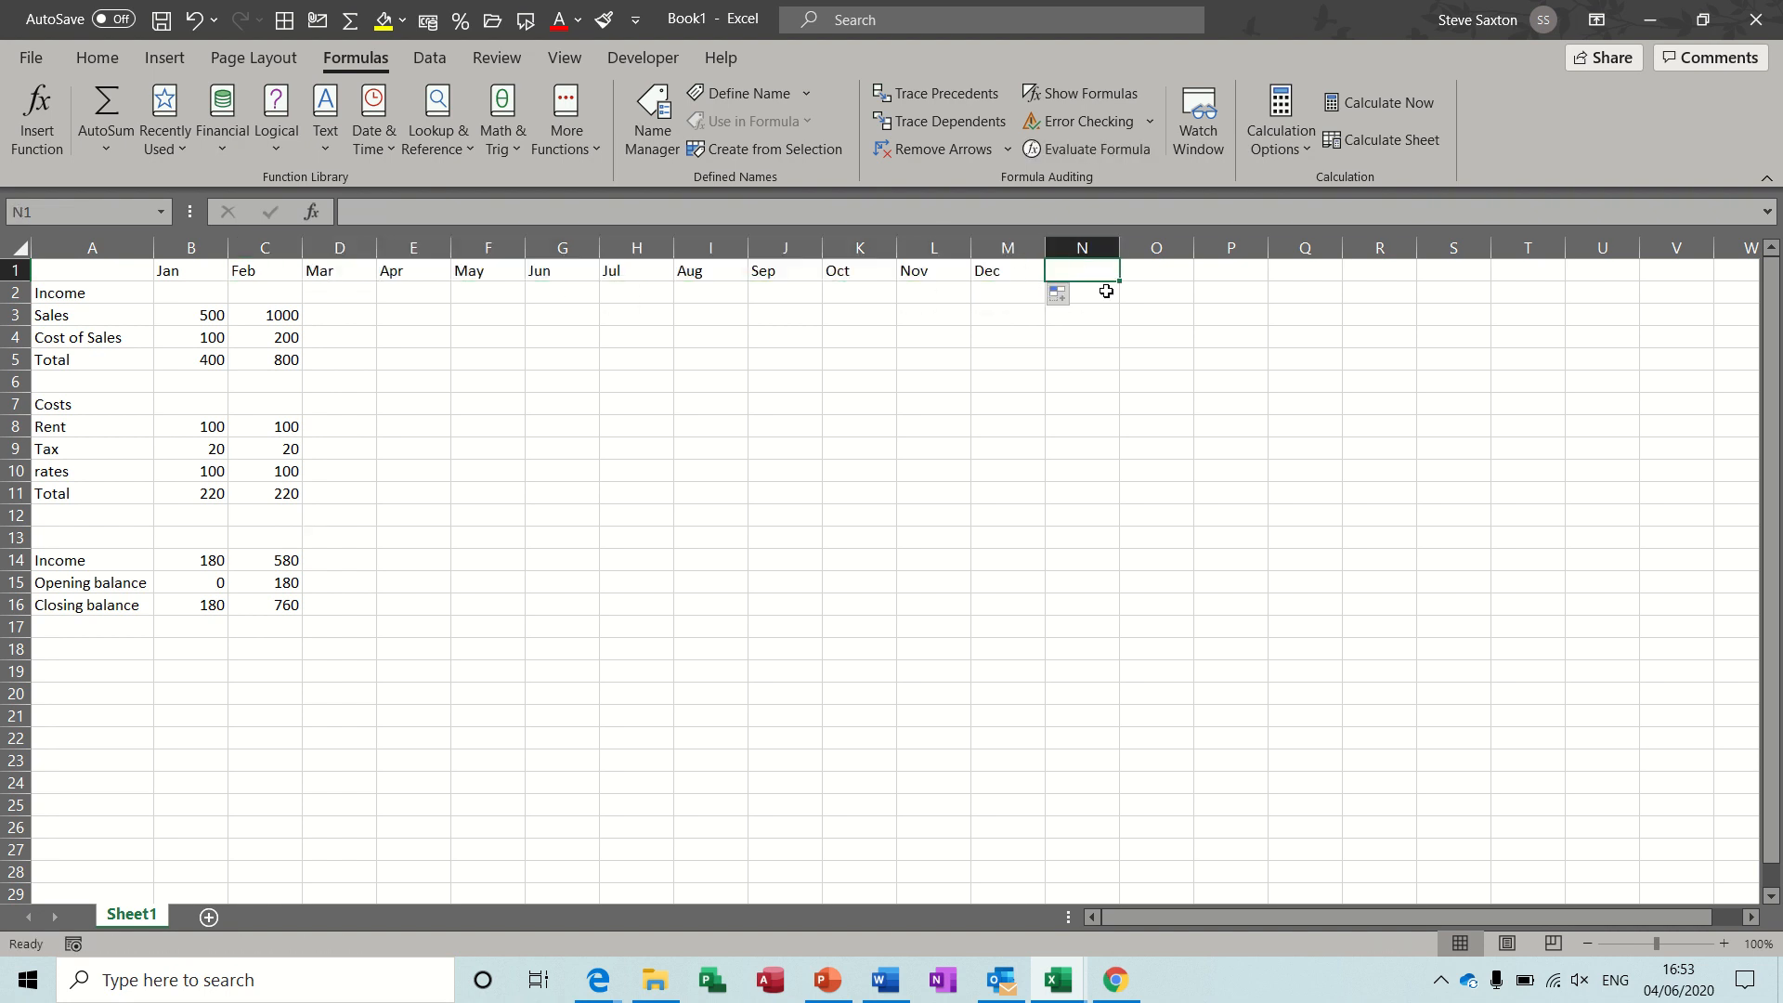
text(total)
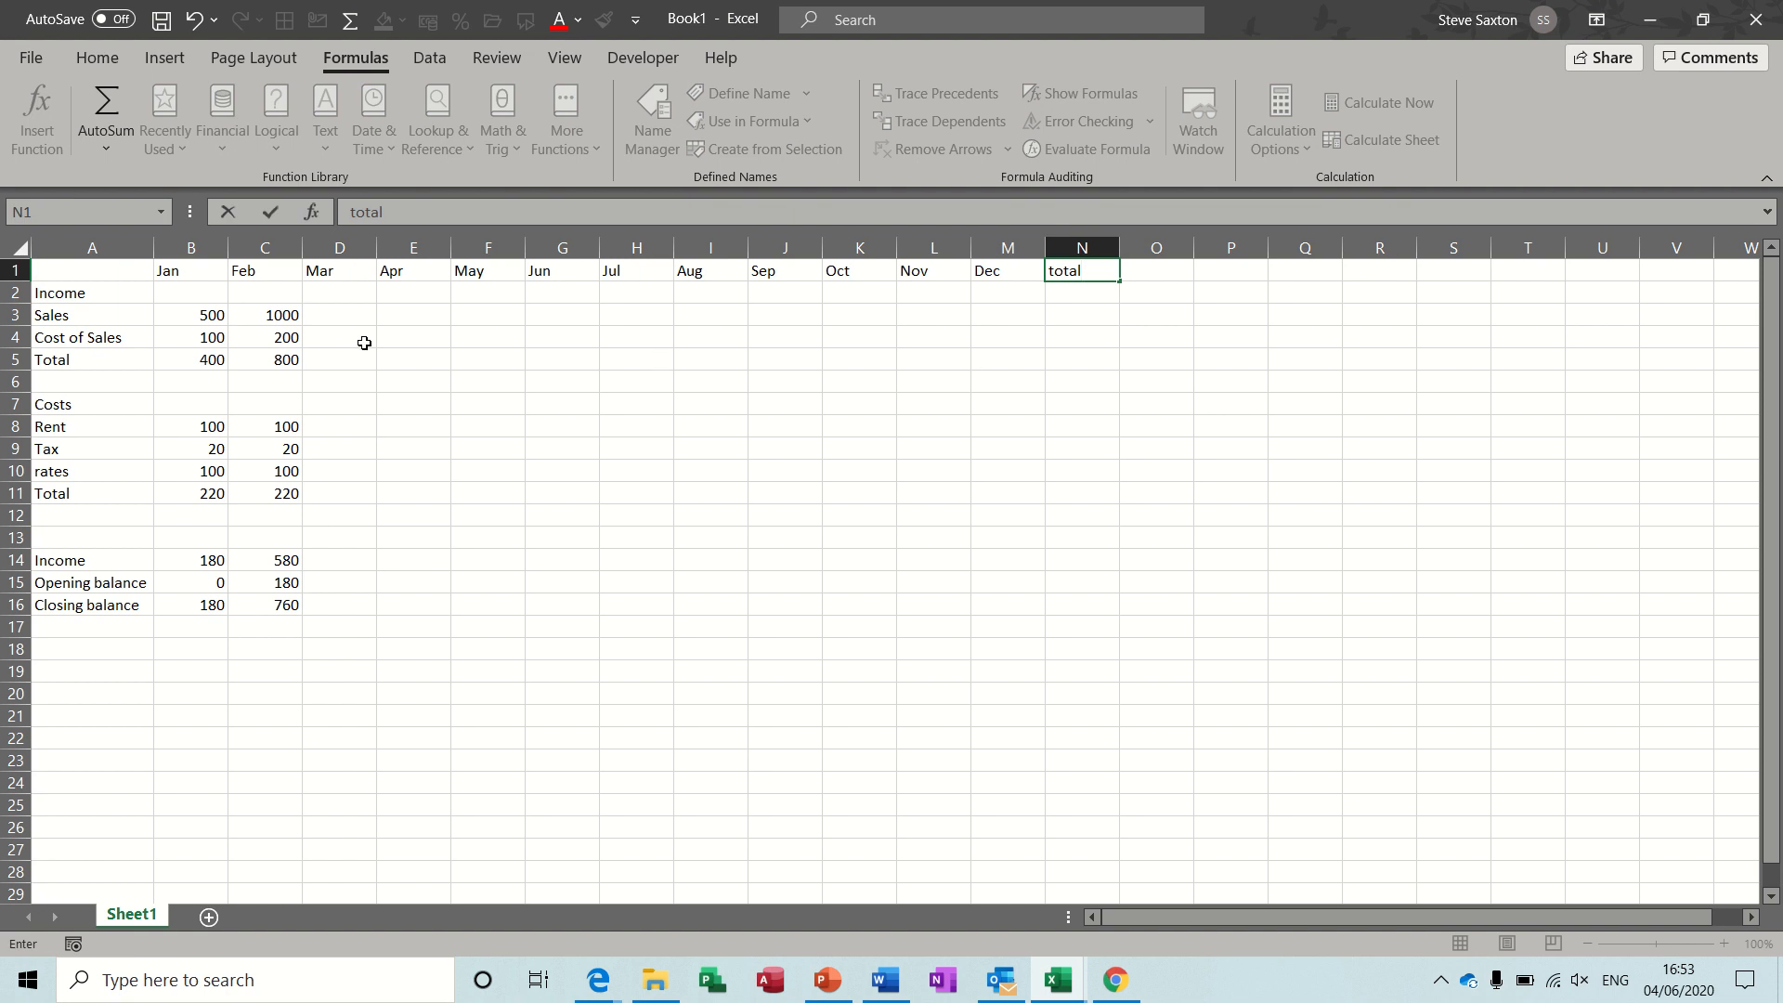
Fill the income Total formula in C5 and the costs Total formula in C11 across to December in column M
click(289, 362)
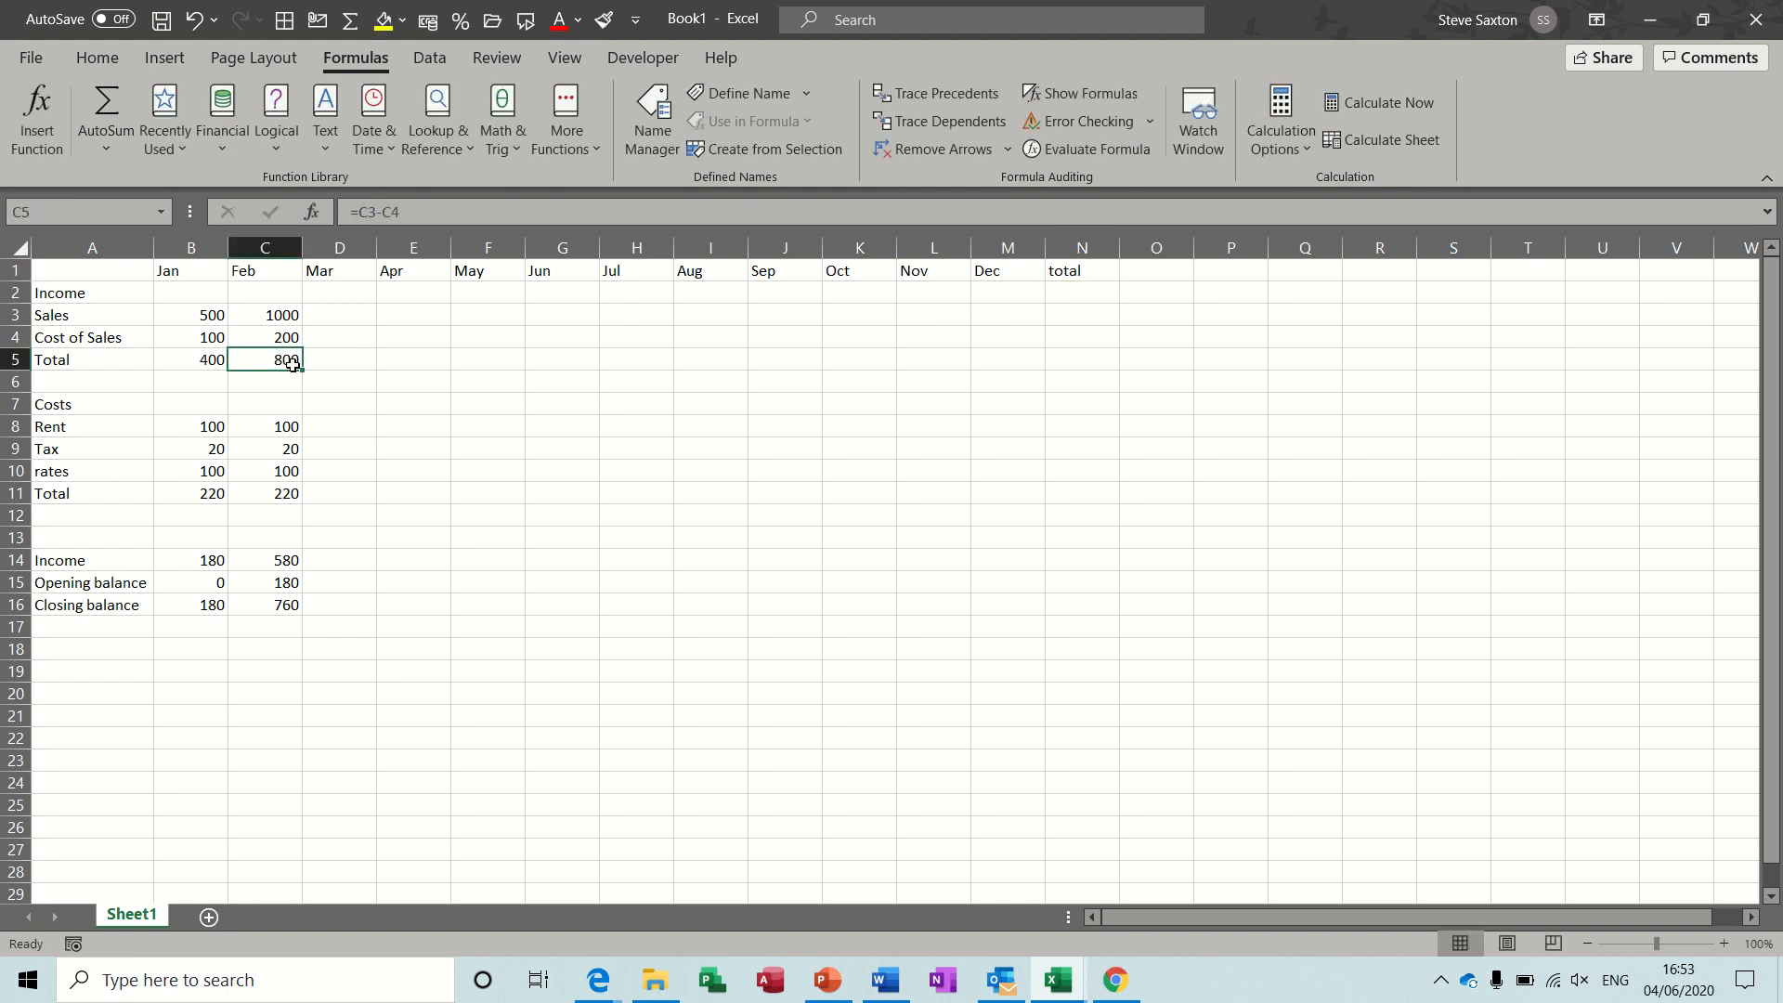
drag(302, 371, 1015, 367)
click(288, 494)
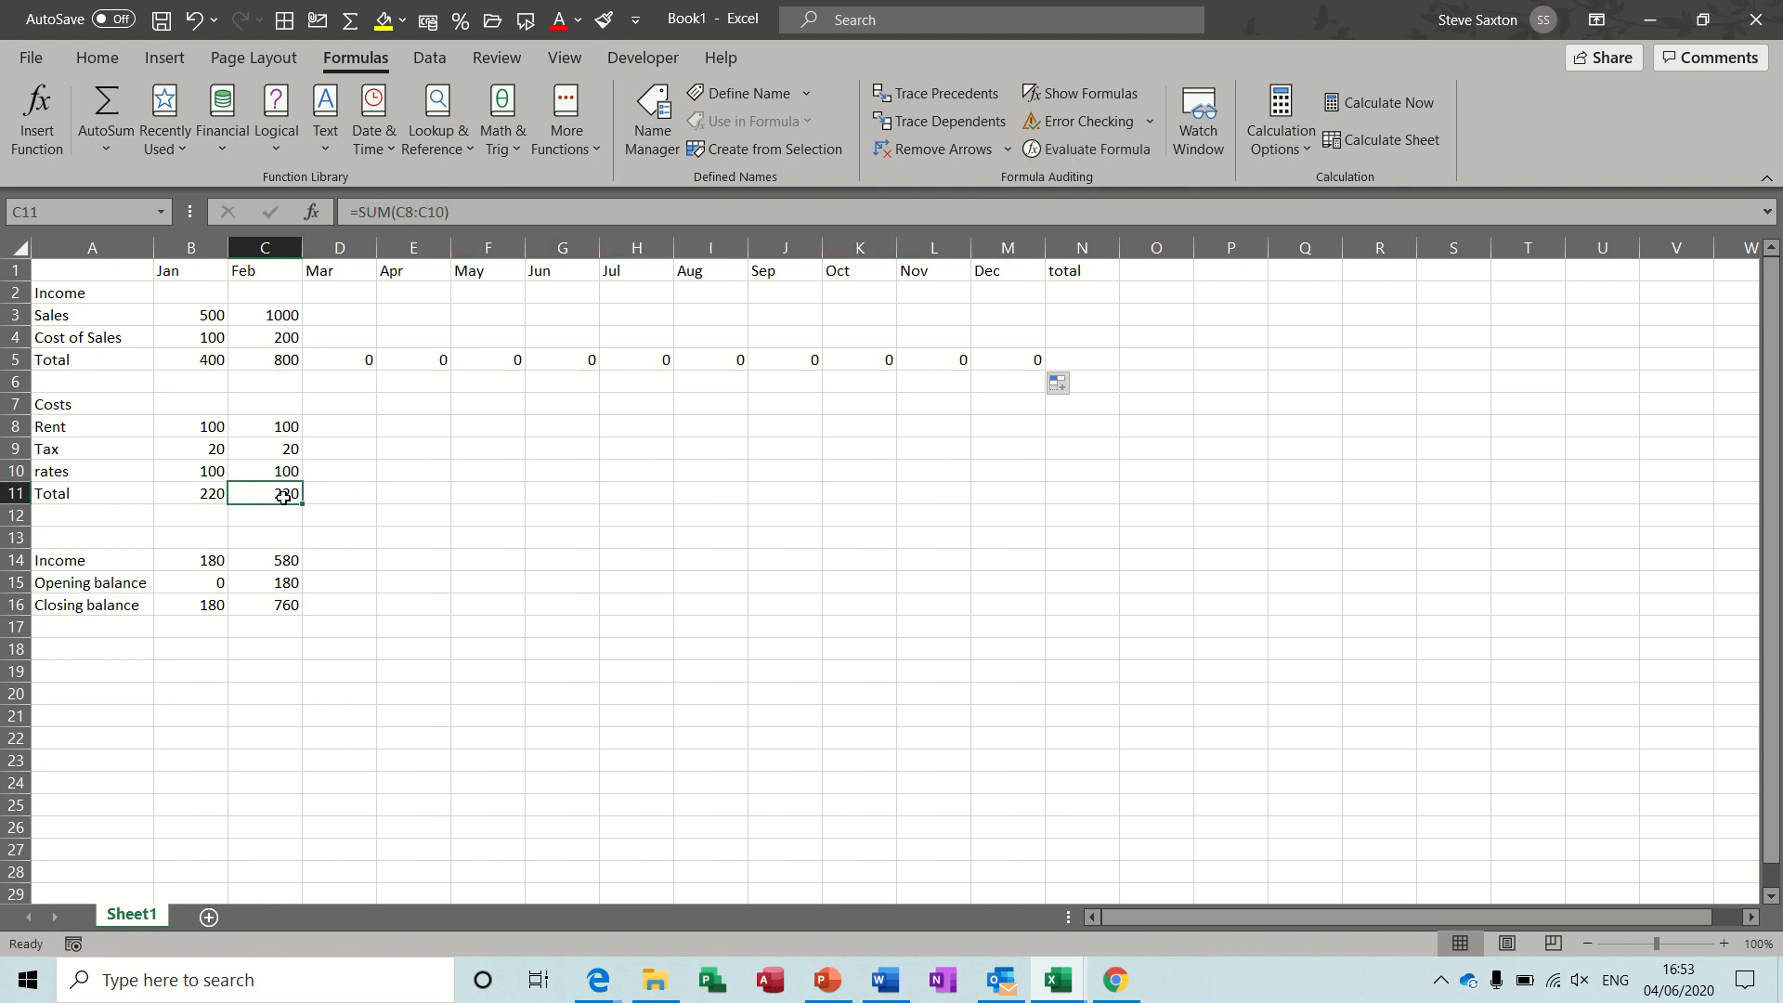
drag(302, 504, 1045, 504)
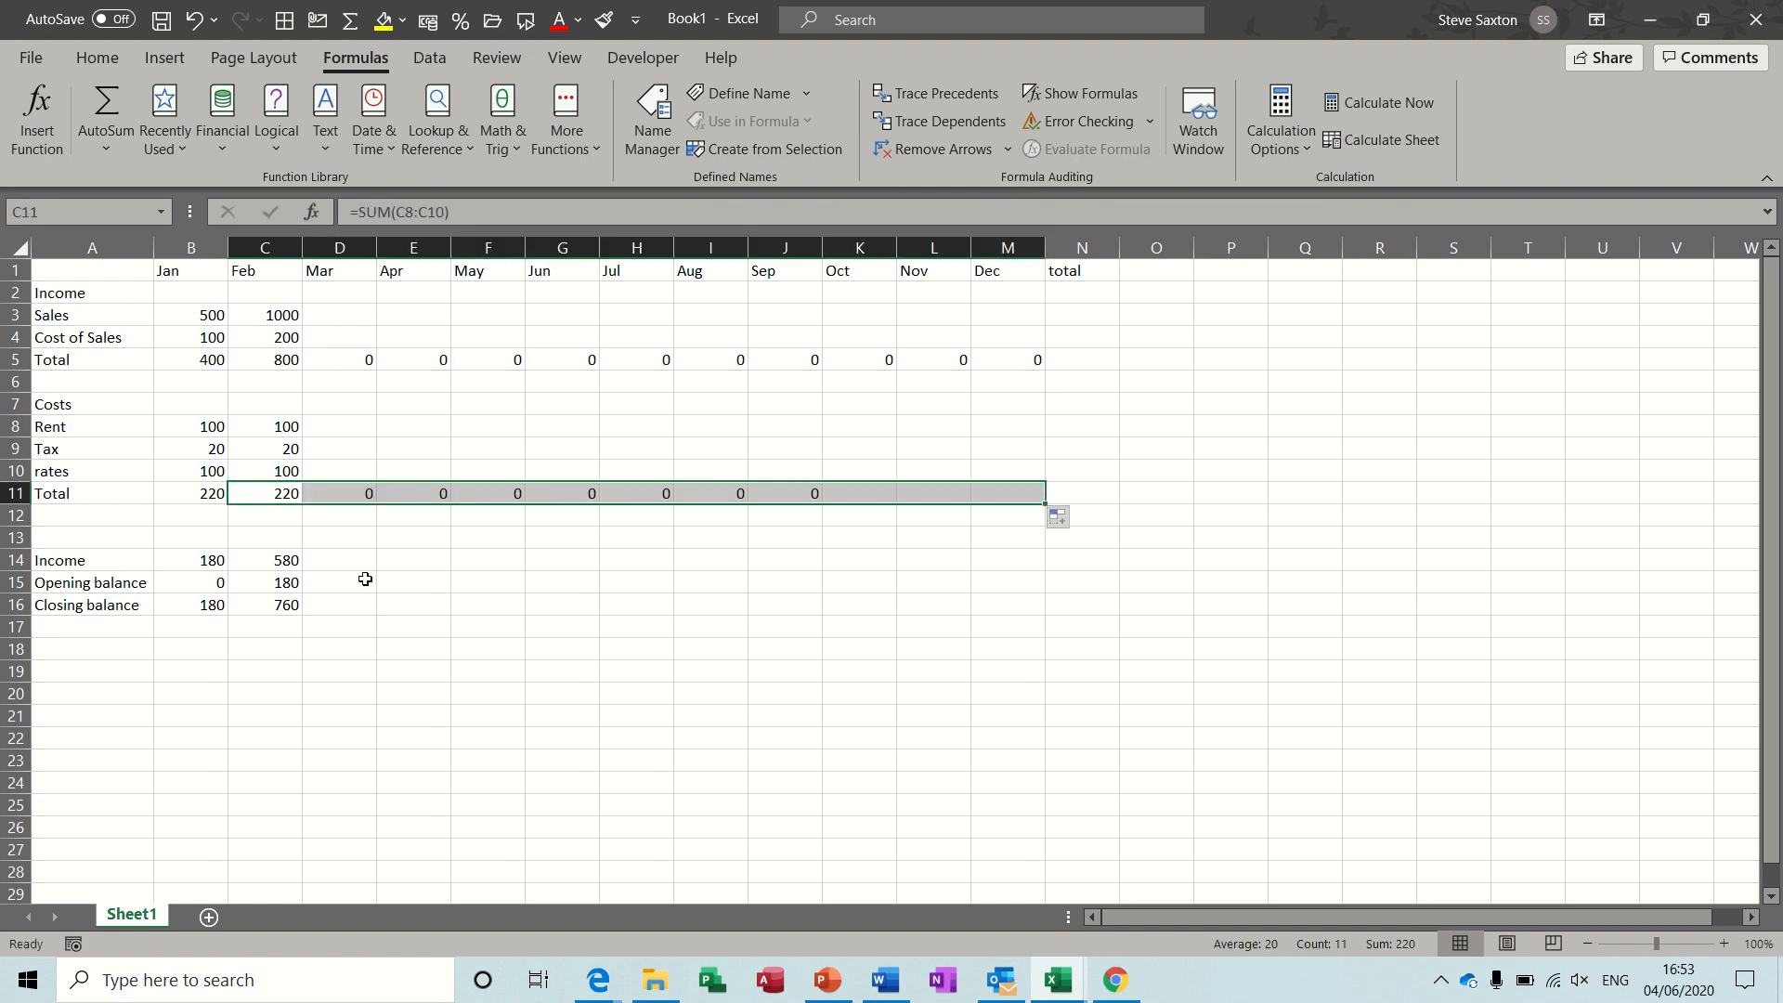
Fill February's Income, Opening balance and Closing balance formulas in C14:C16 across to December in column M
click(281, 560)
click(277, 583)
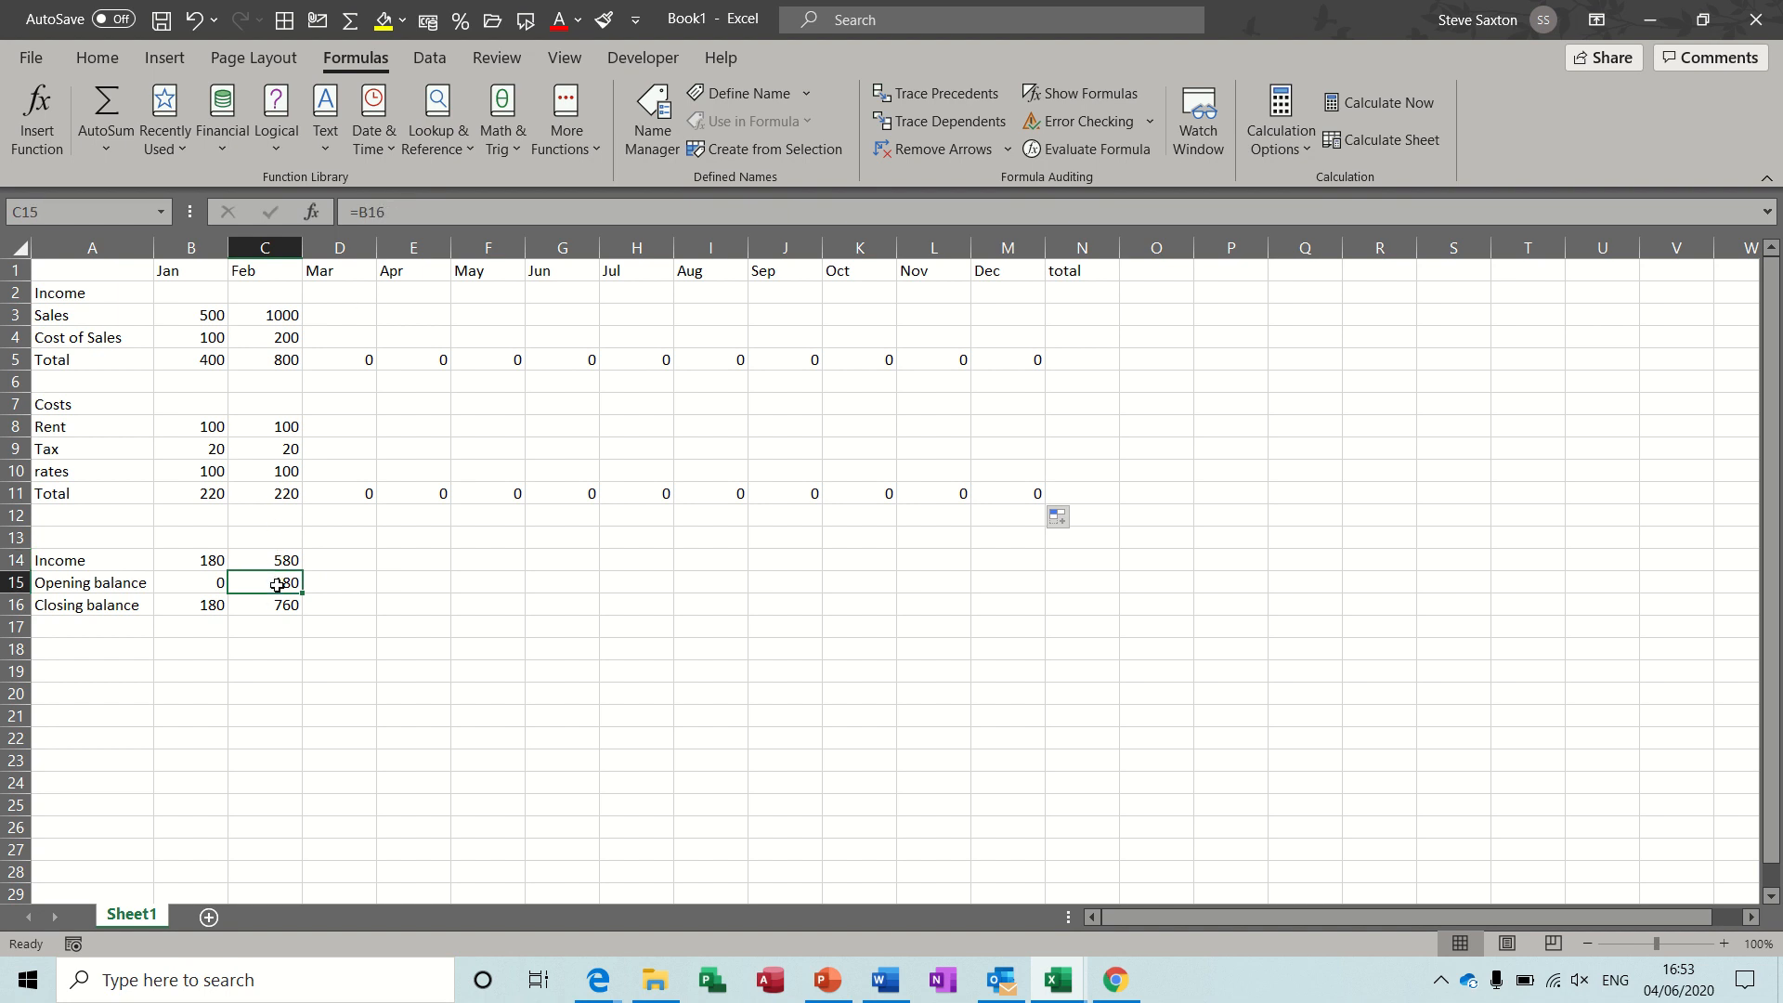
click(278, 604)
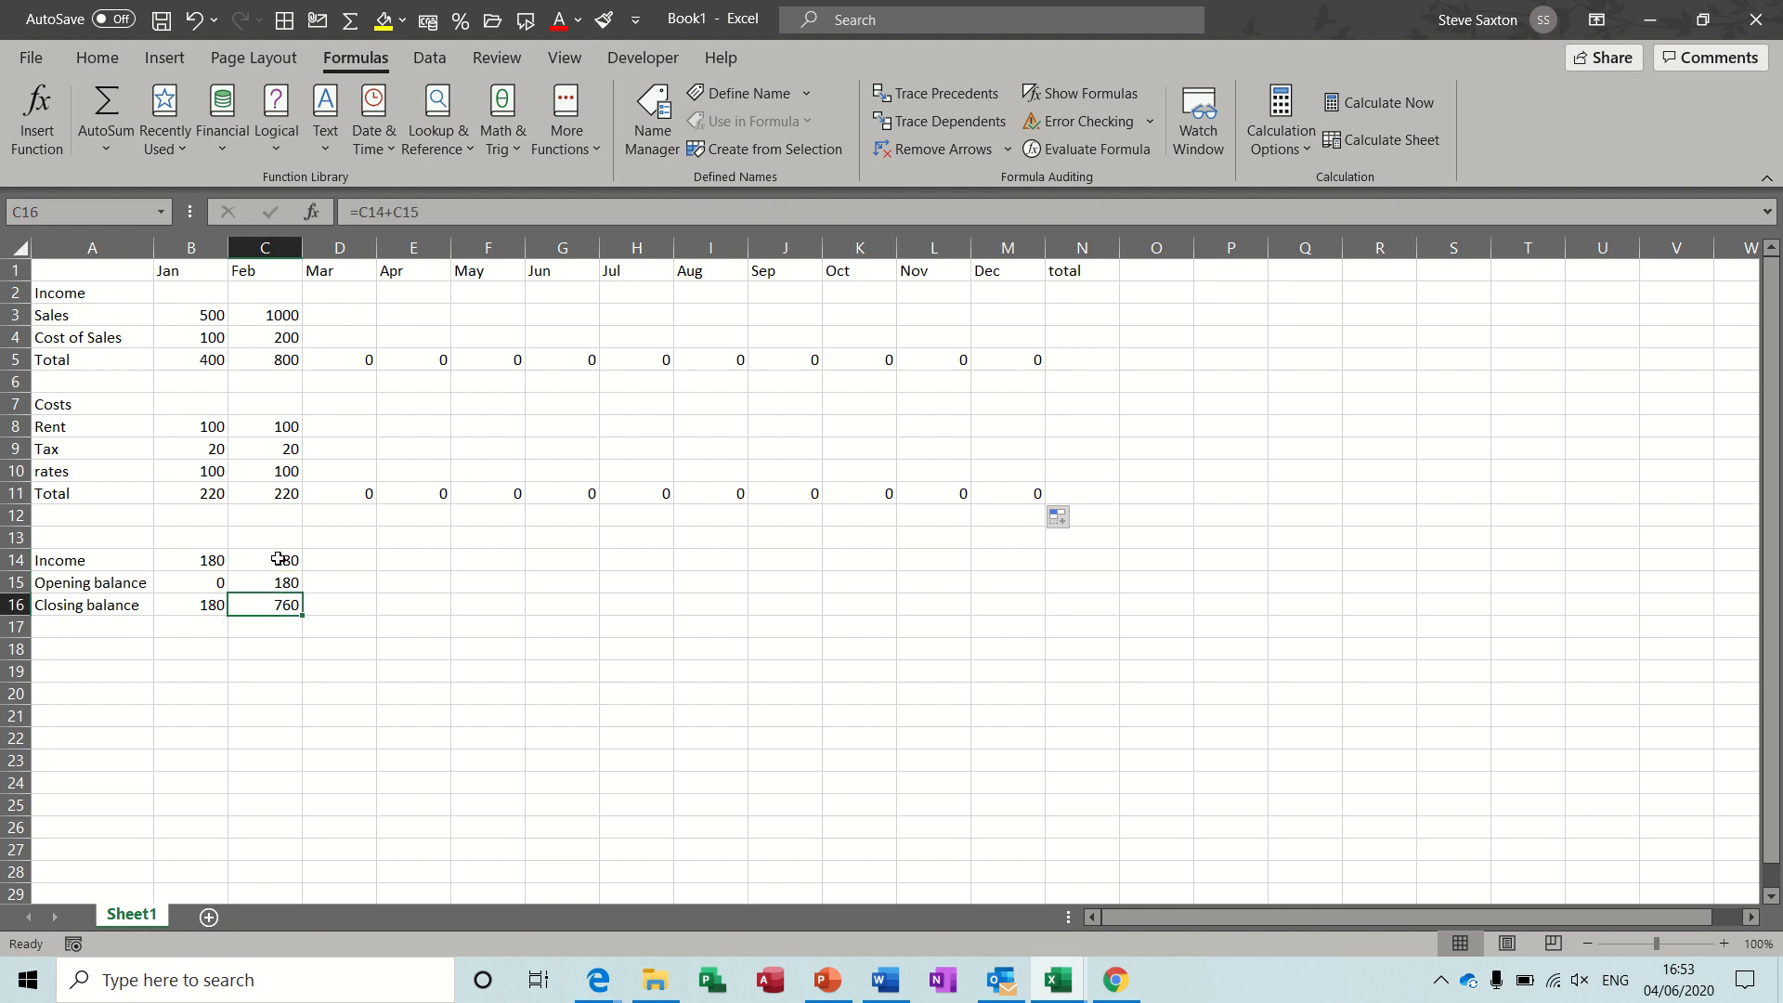
drag(278, 560, 1033, 609)
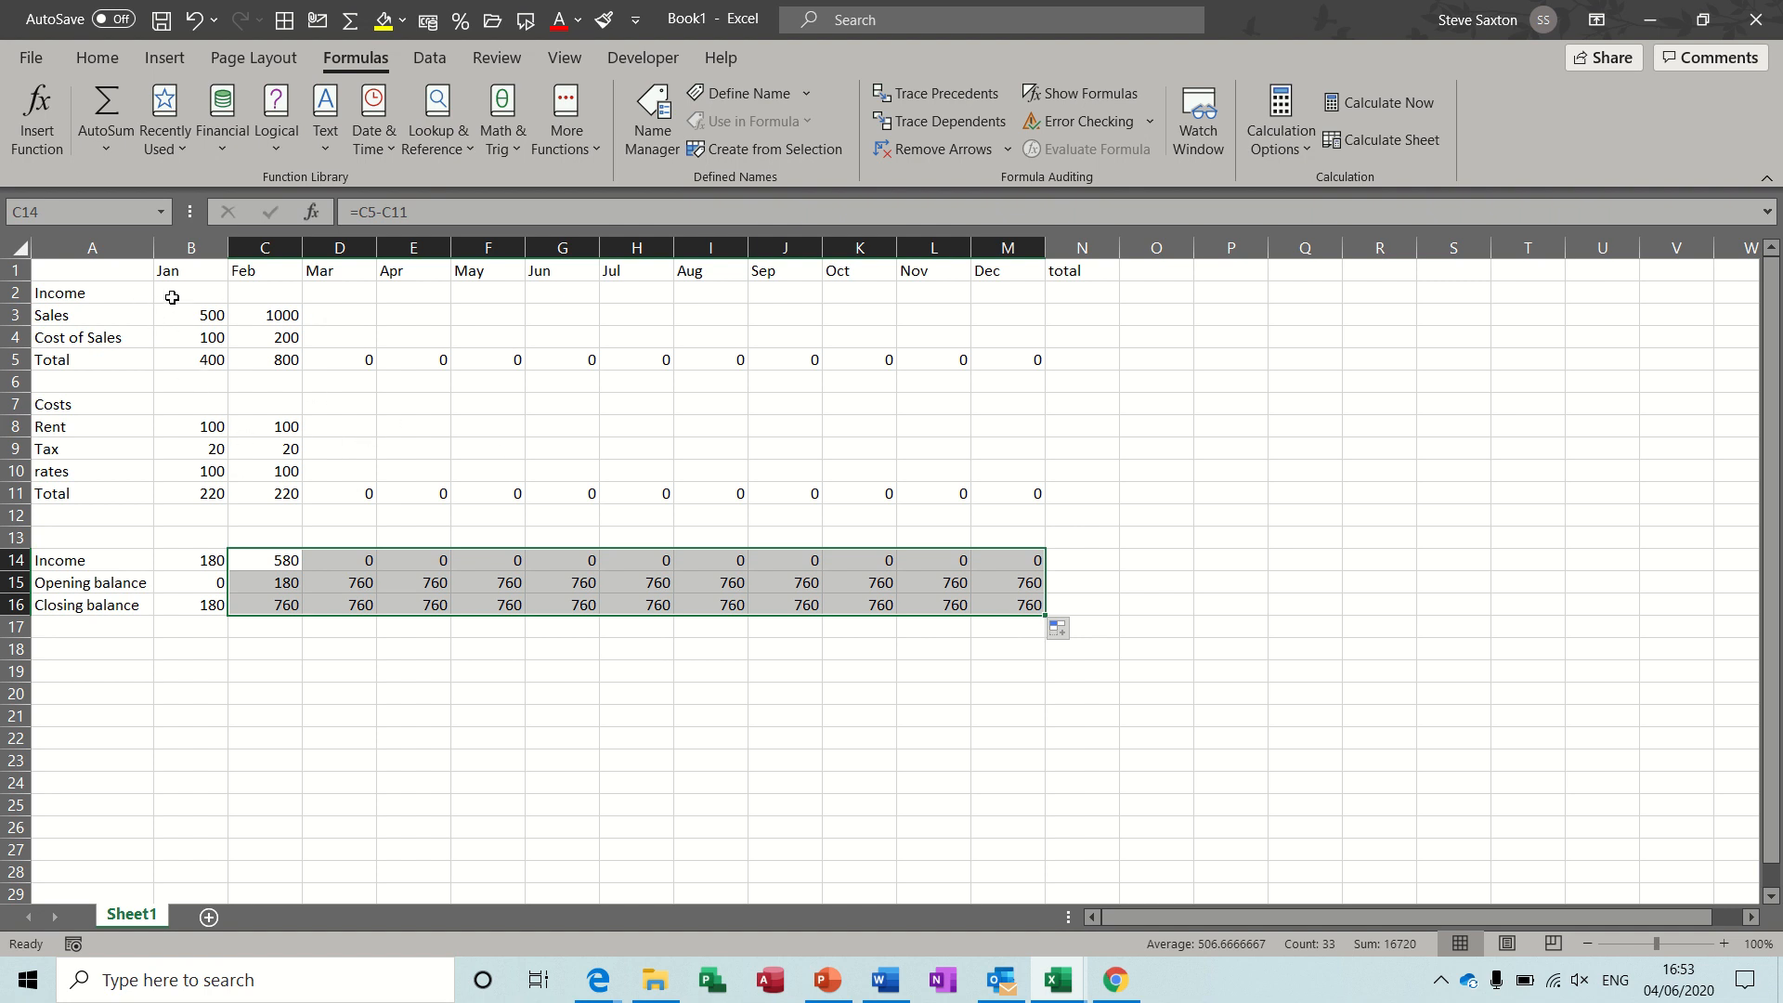
Apply the pound accounting number format to the forecast figures in B2:N16
drag(171, 297, 1068, 597)
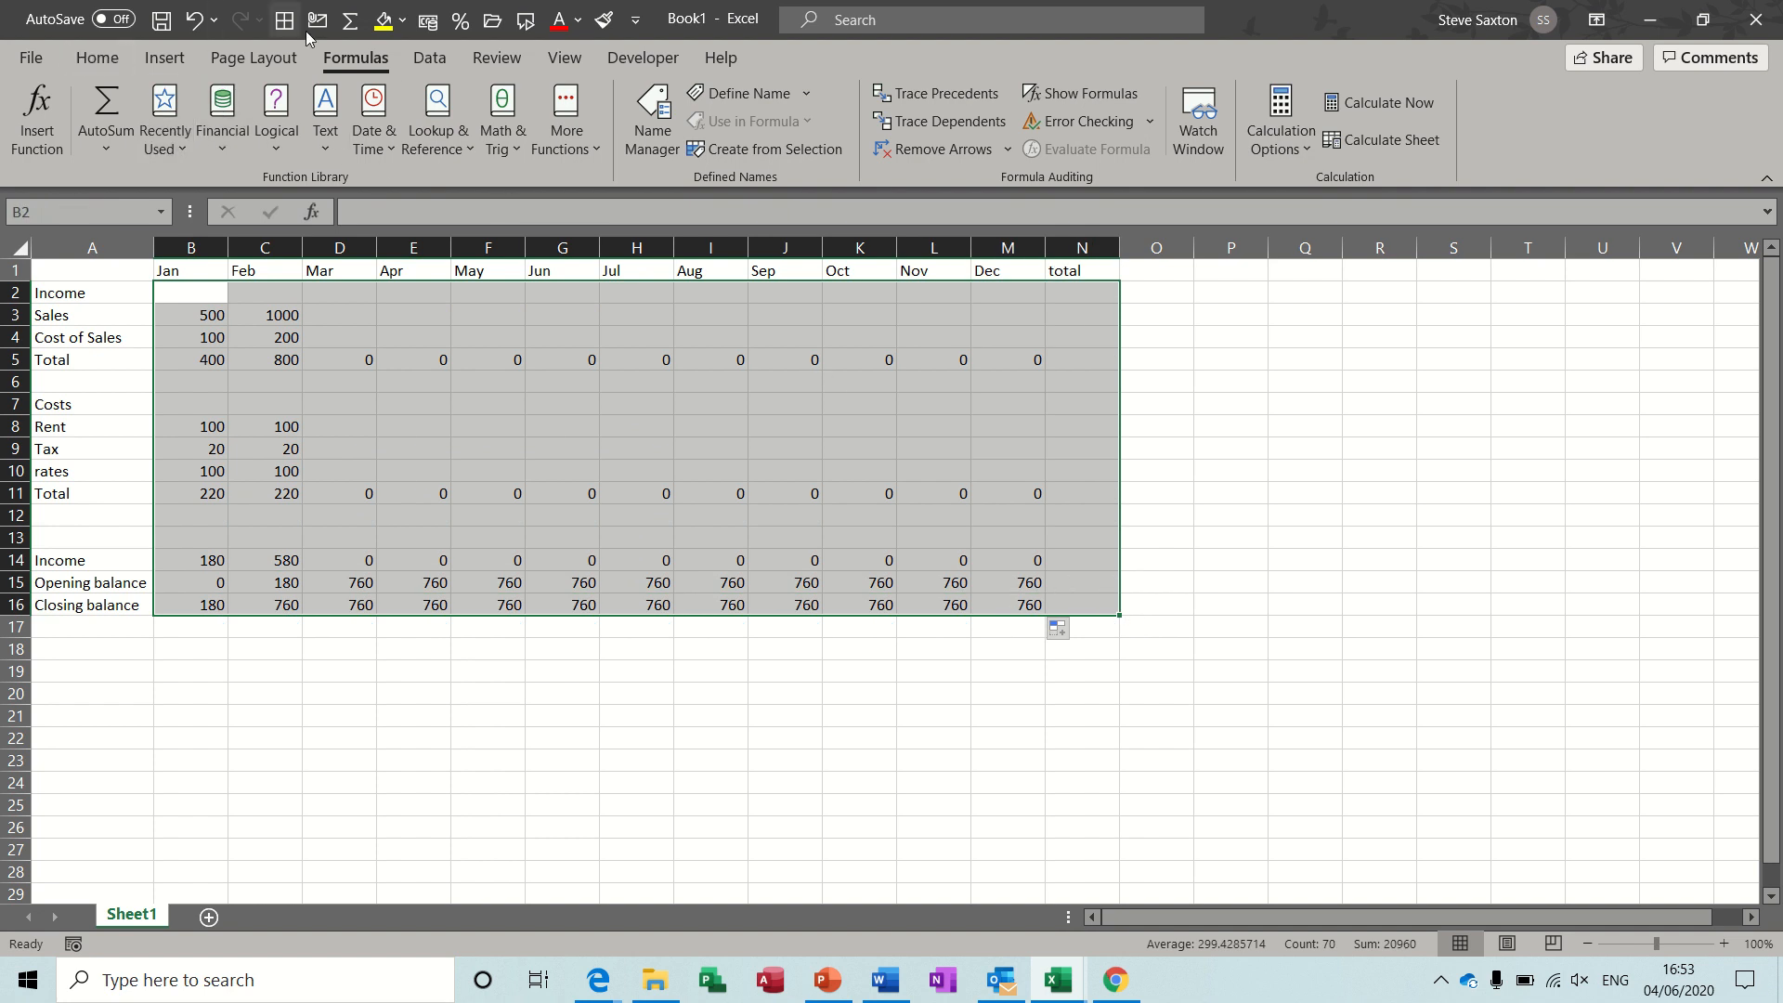
click(429, 22)
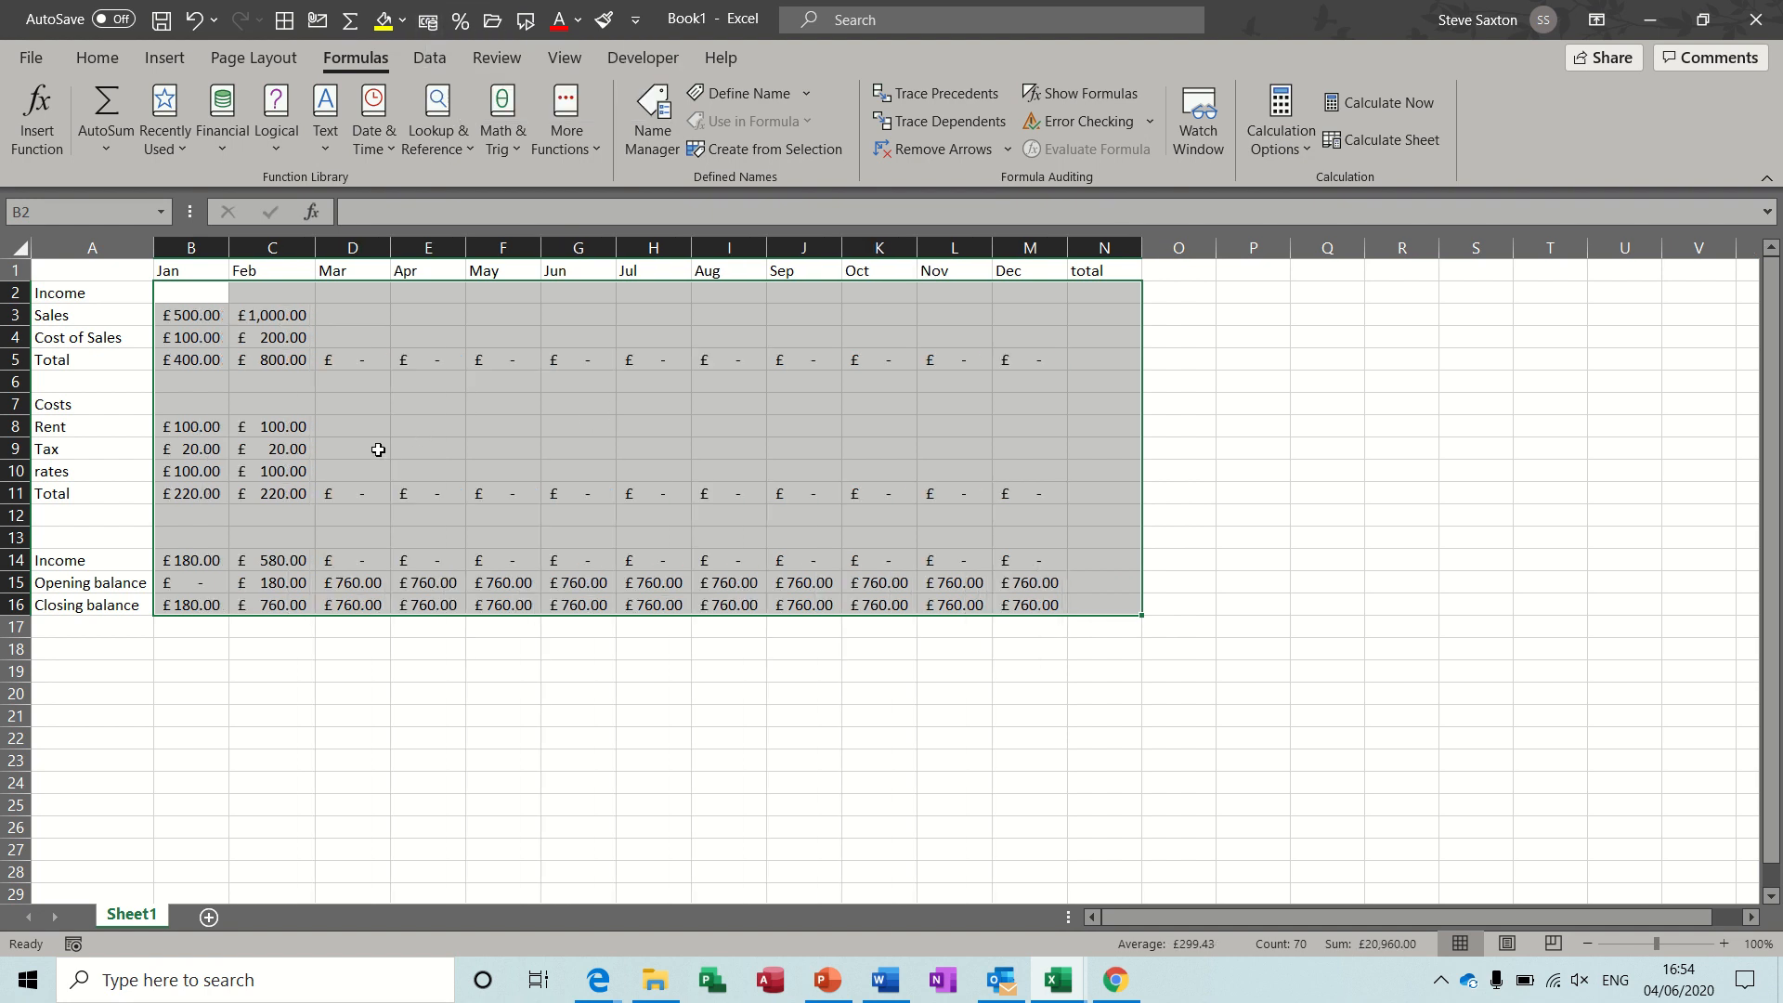
Enter March's Sales as 200 in D3 and Cost of Sales as 100 in D4
click(350, 319)
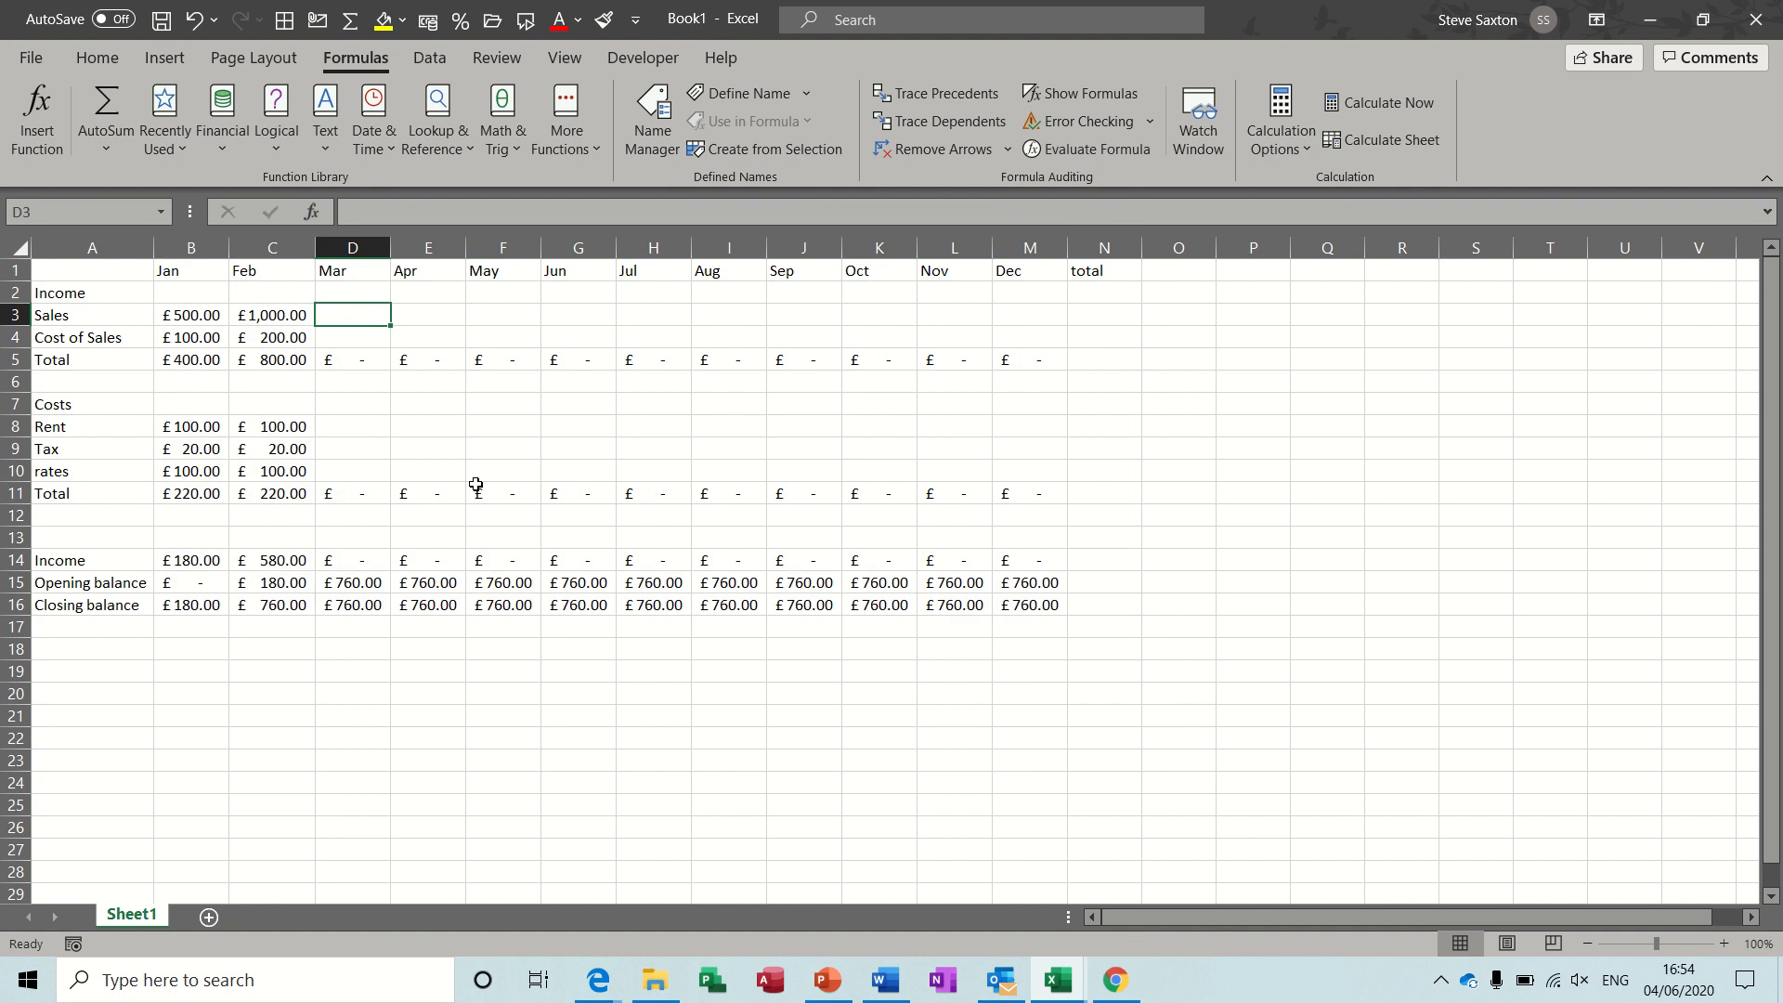
text(200)
key(Return)
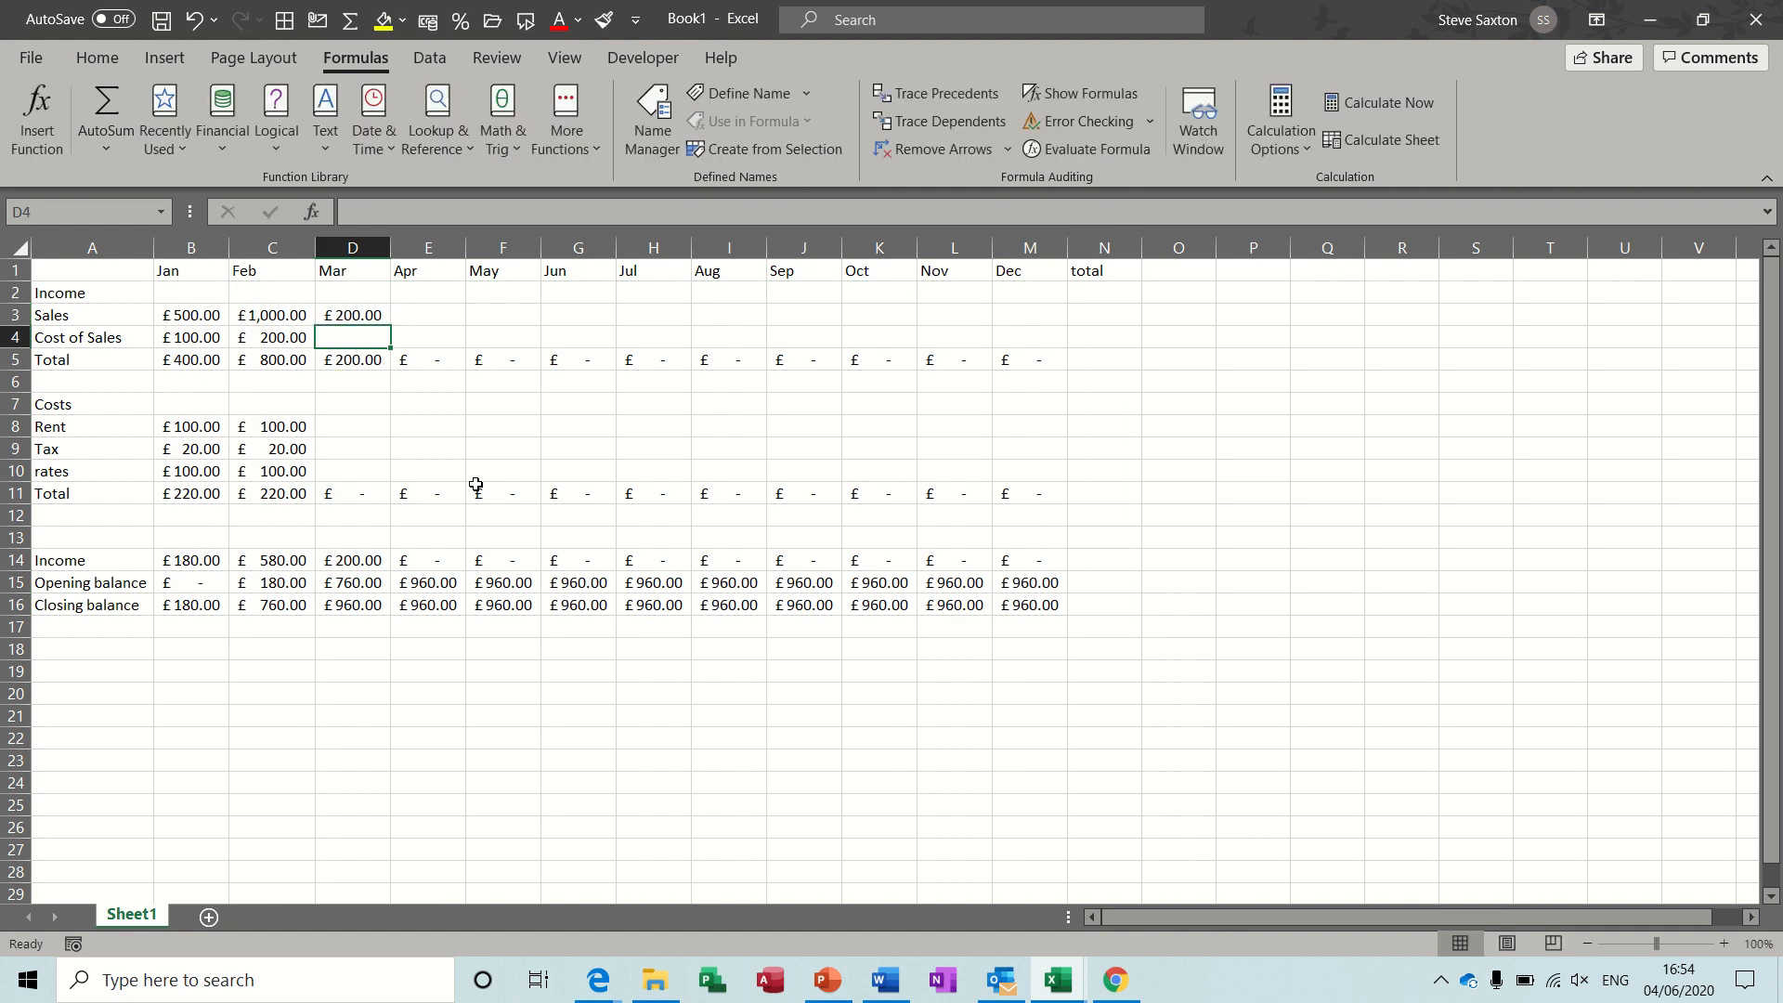
text(100)
key(Return)
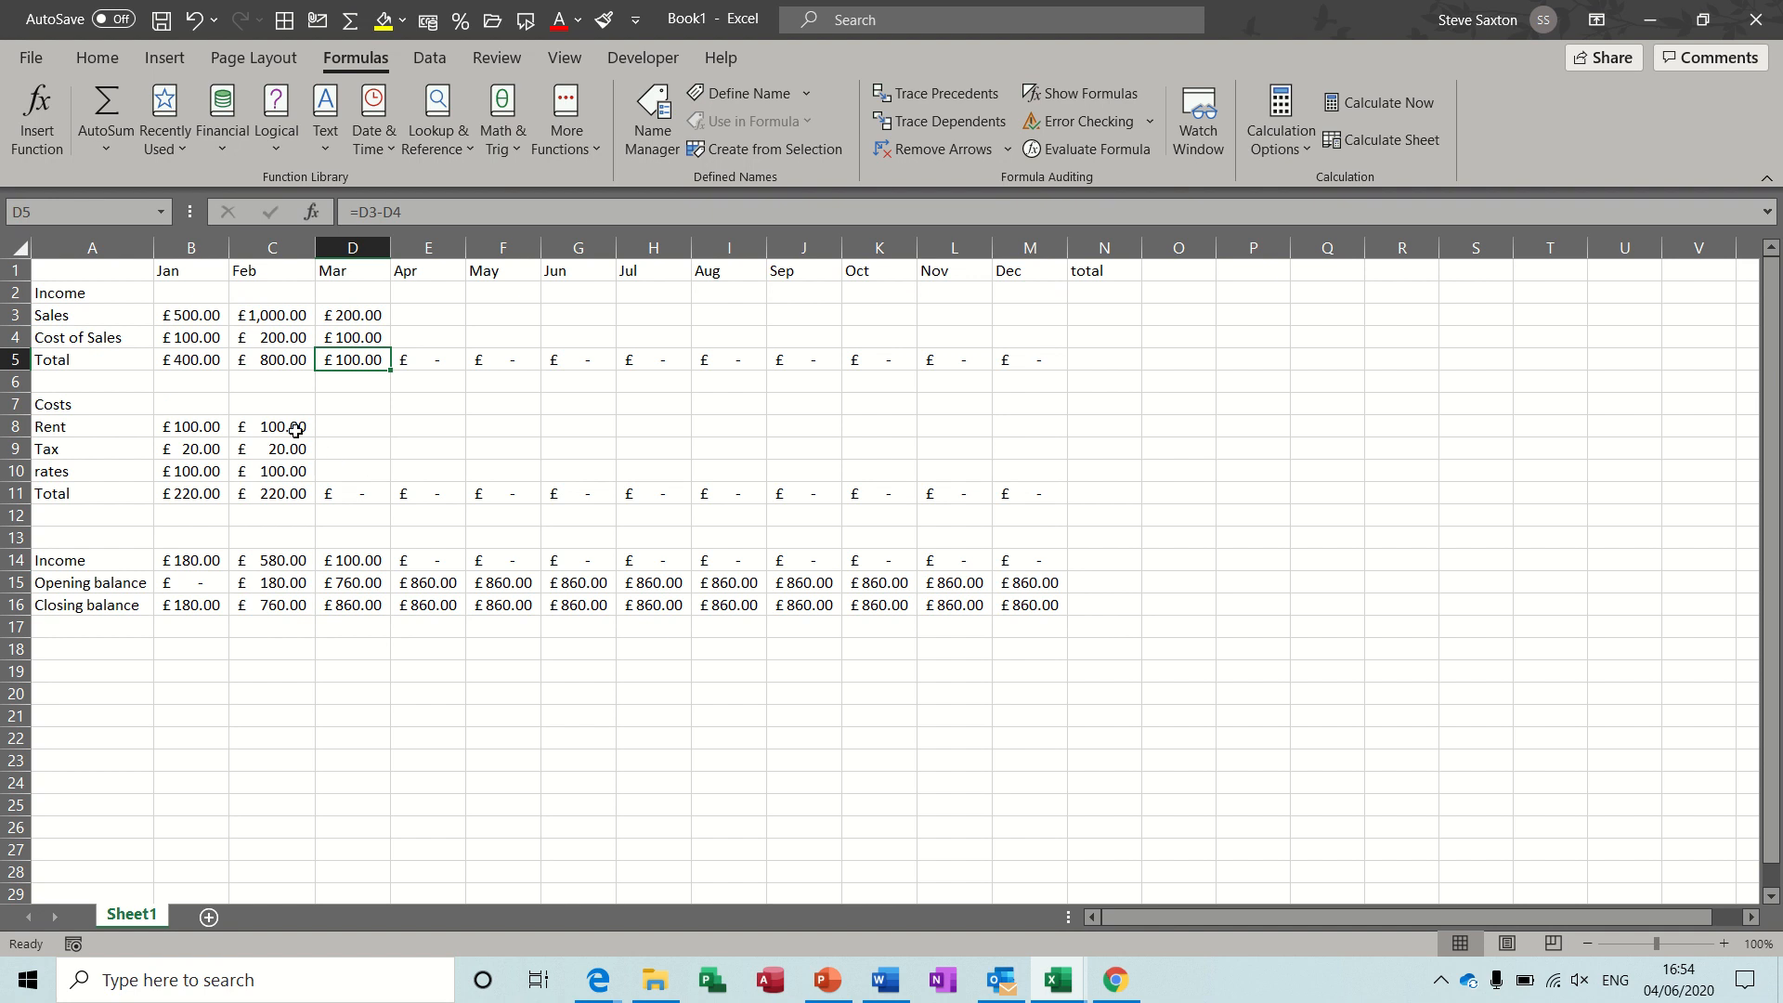
Fill February's Rent, Tax and rates in C8:C10 across to December, and autofit the Nov and Dec columns
drag(295, 426, 1040, 499)
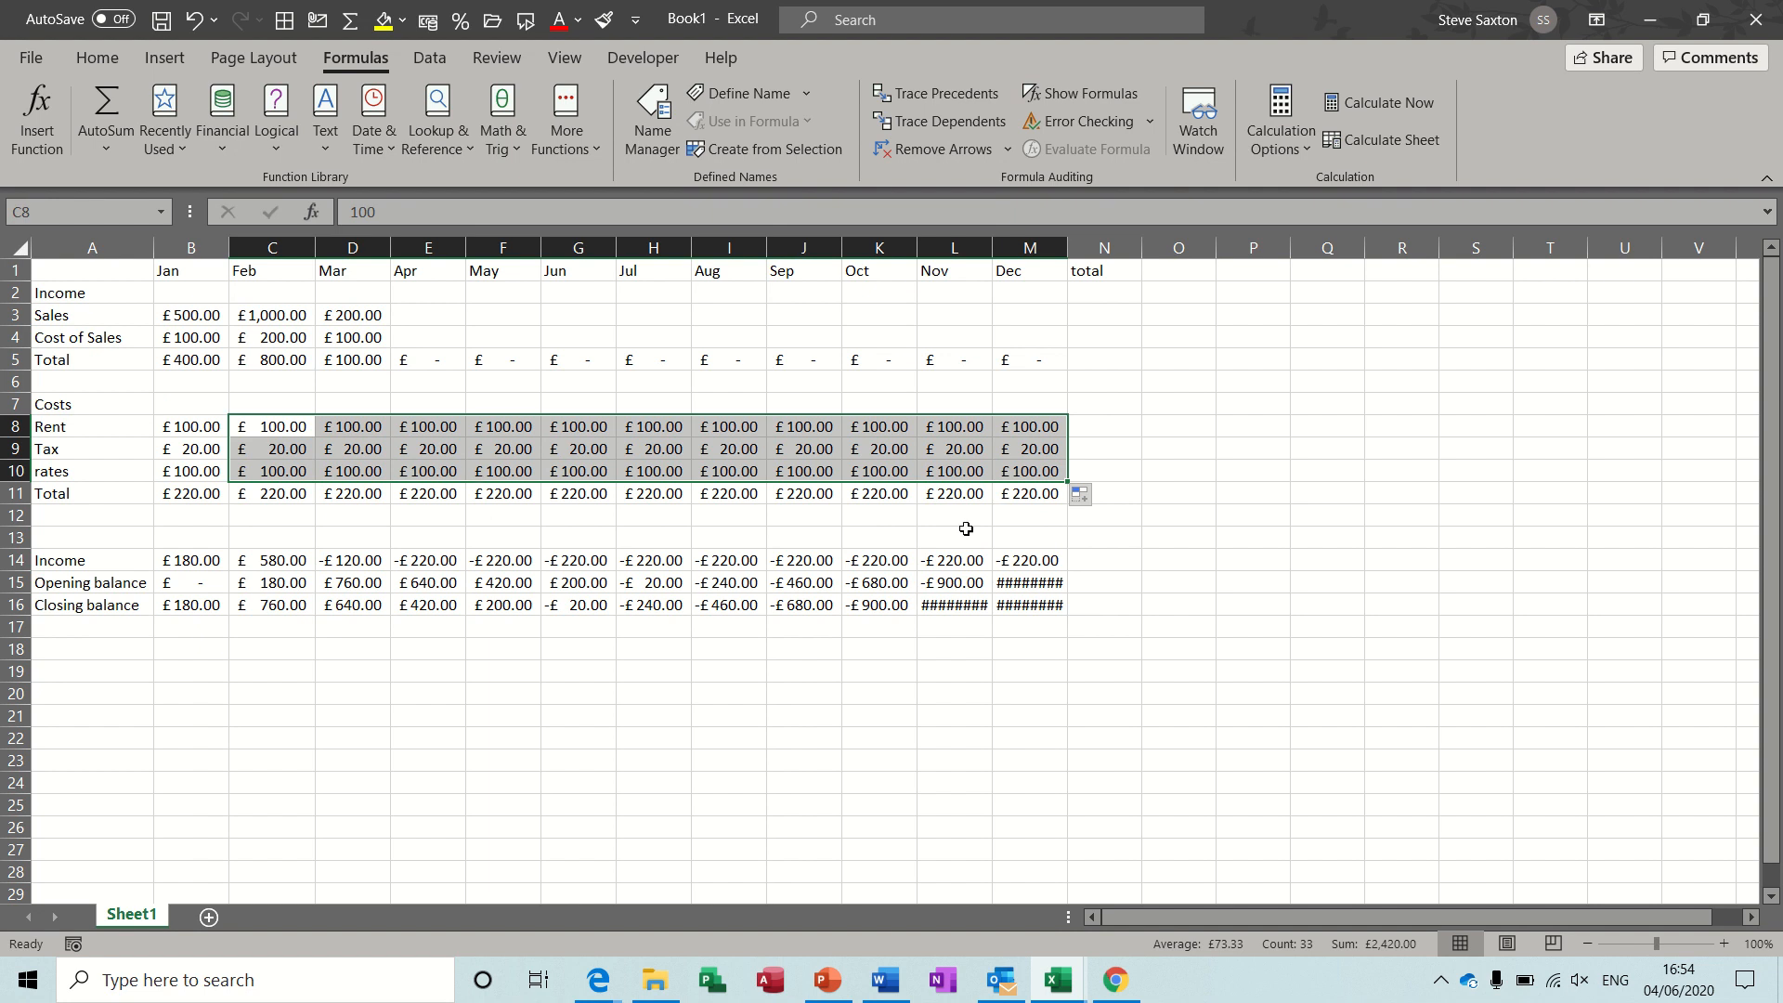
double_click(991, 248)
drag(1077, 251, 1077, 252)
double_click(1077, 251)
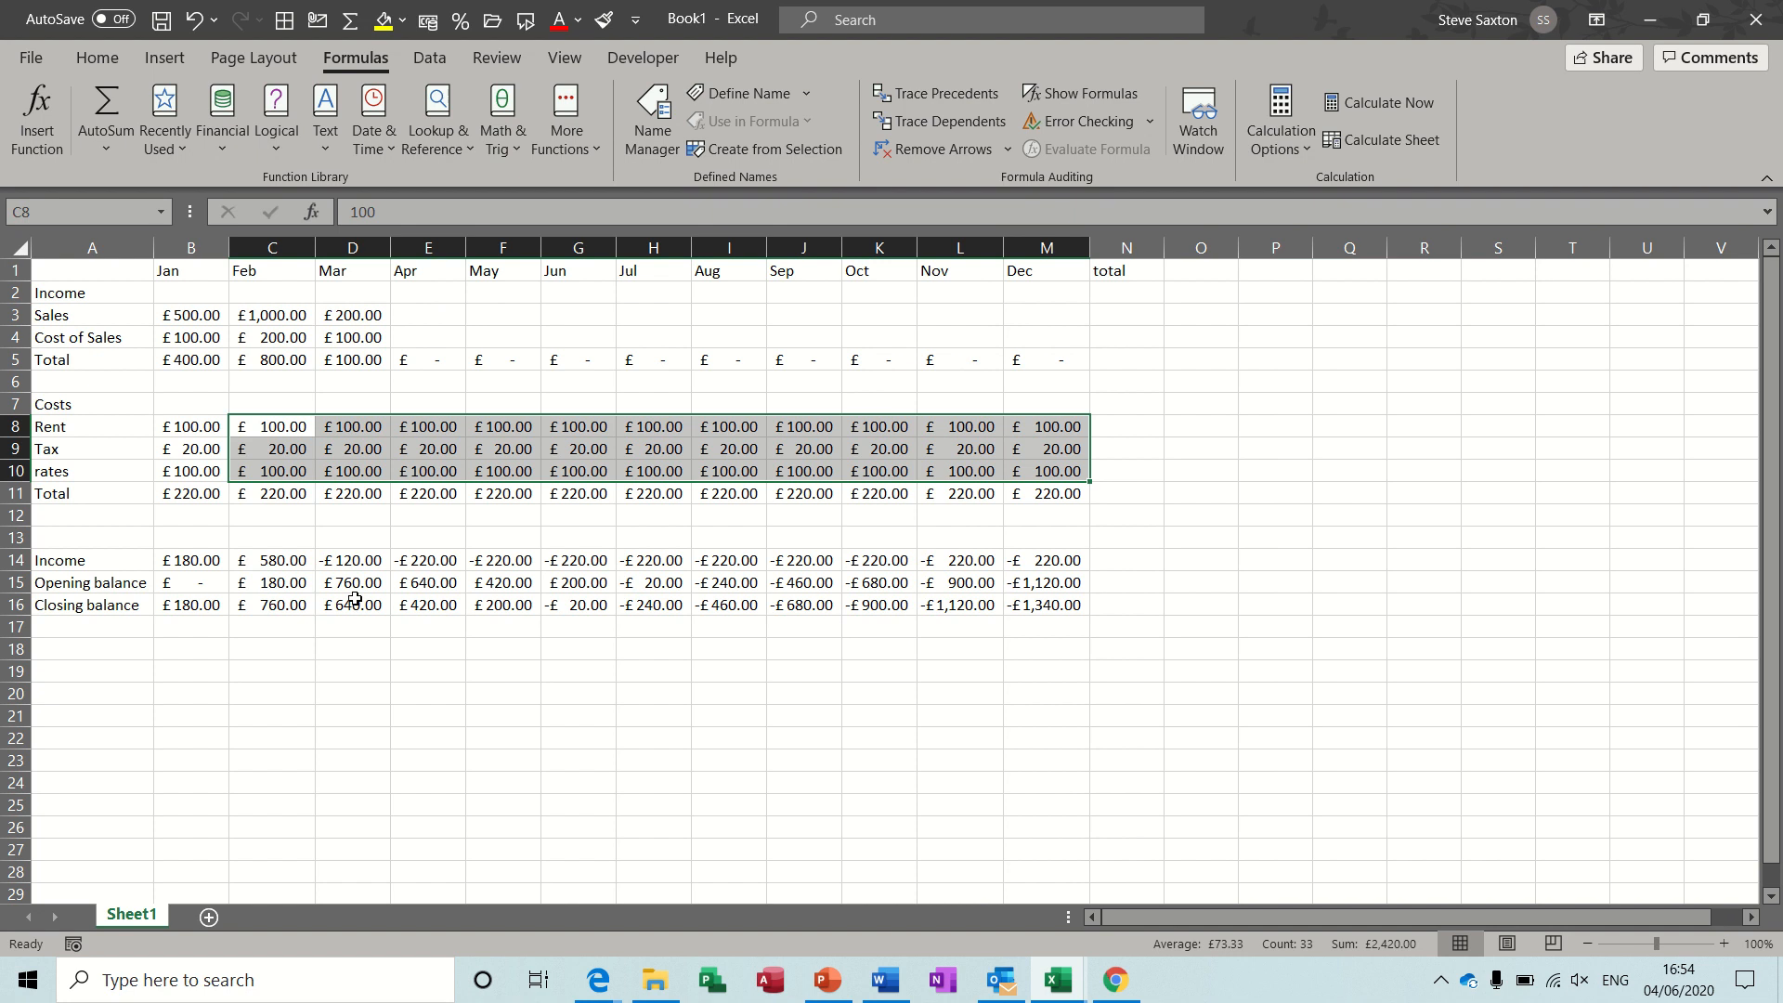
Enter April's Sales as 1200 in E3 and Cost of Sales as 200 in E4
click(423, 561)
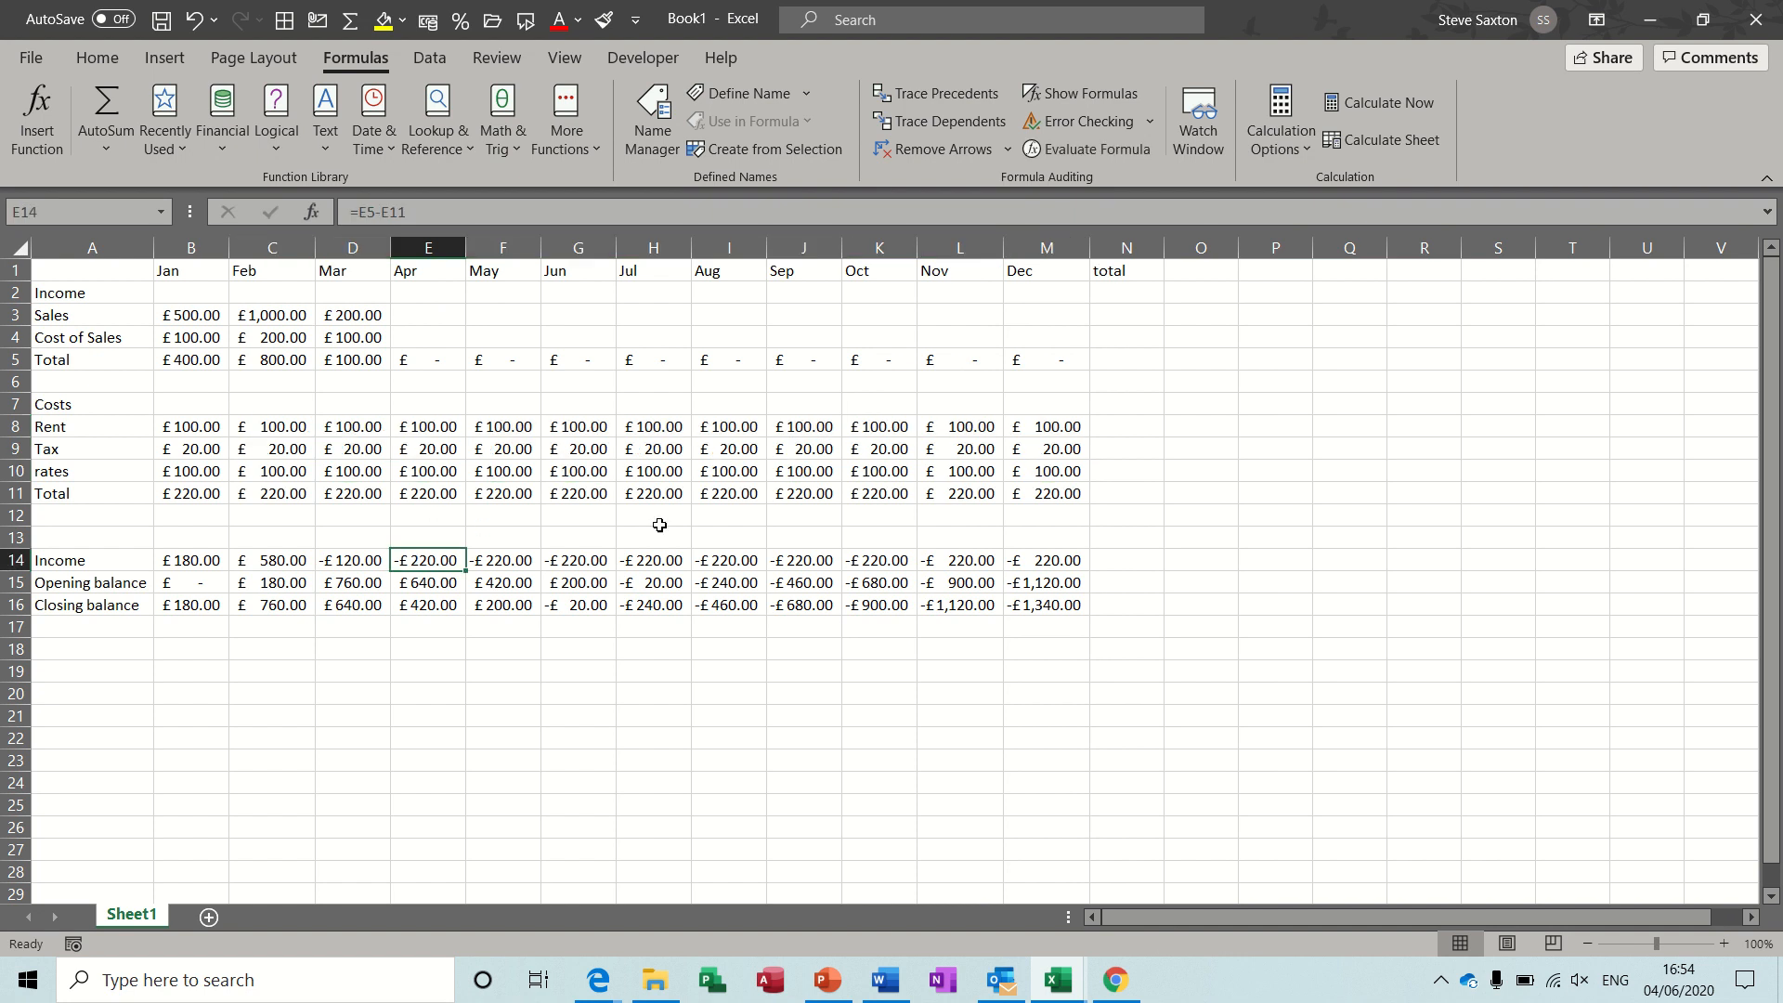
click(425, 317)
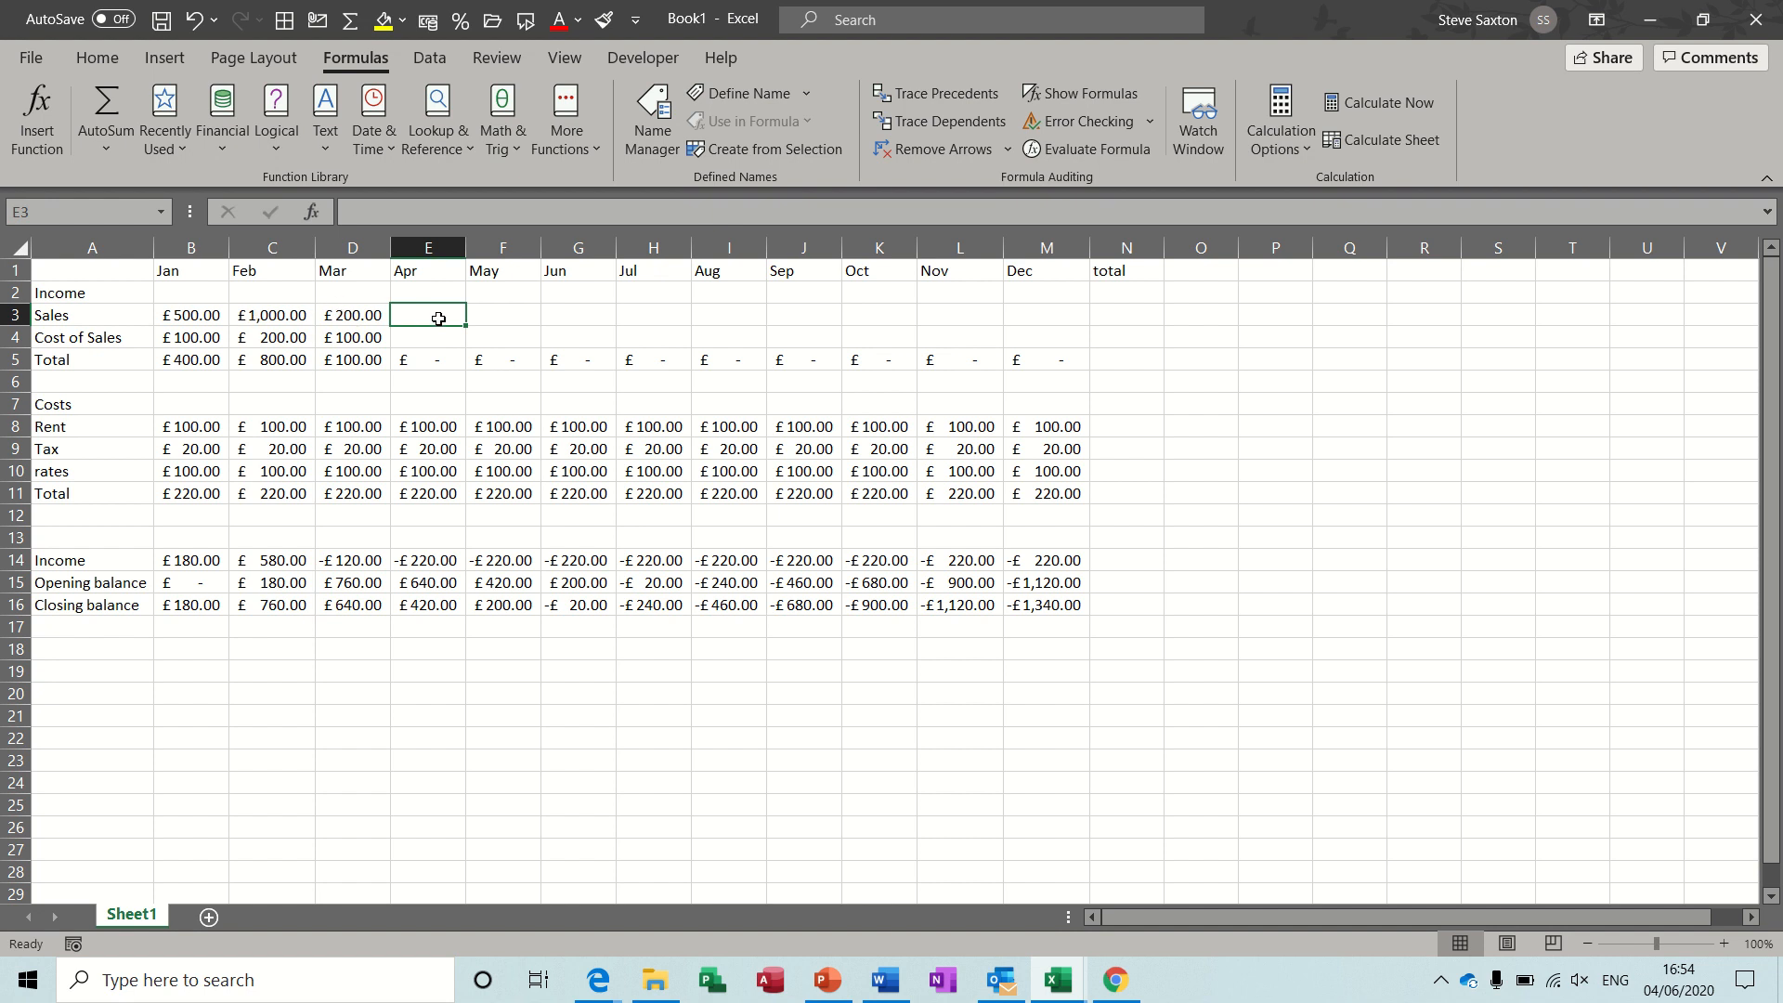
text(1200)
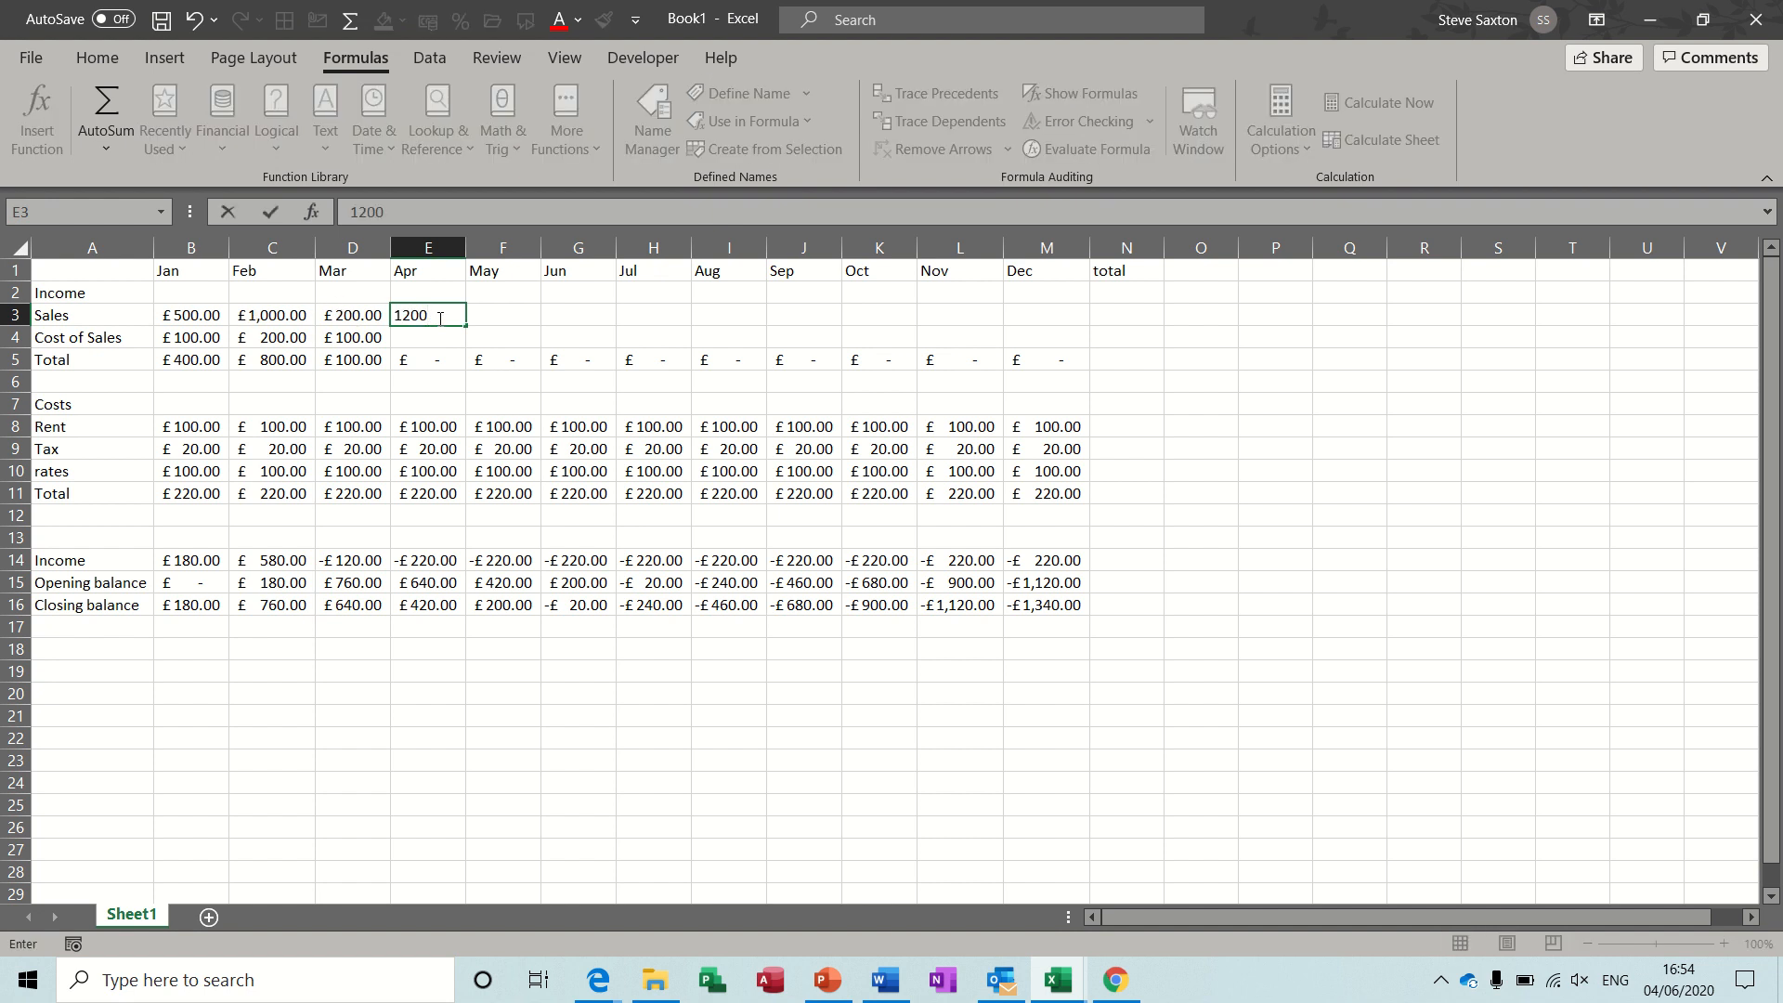
key(Return)
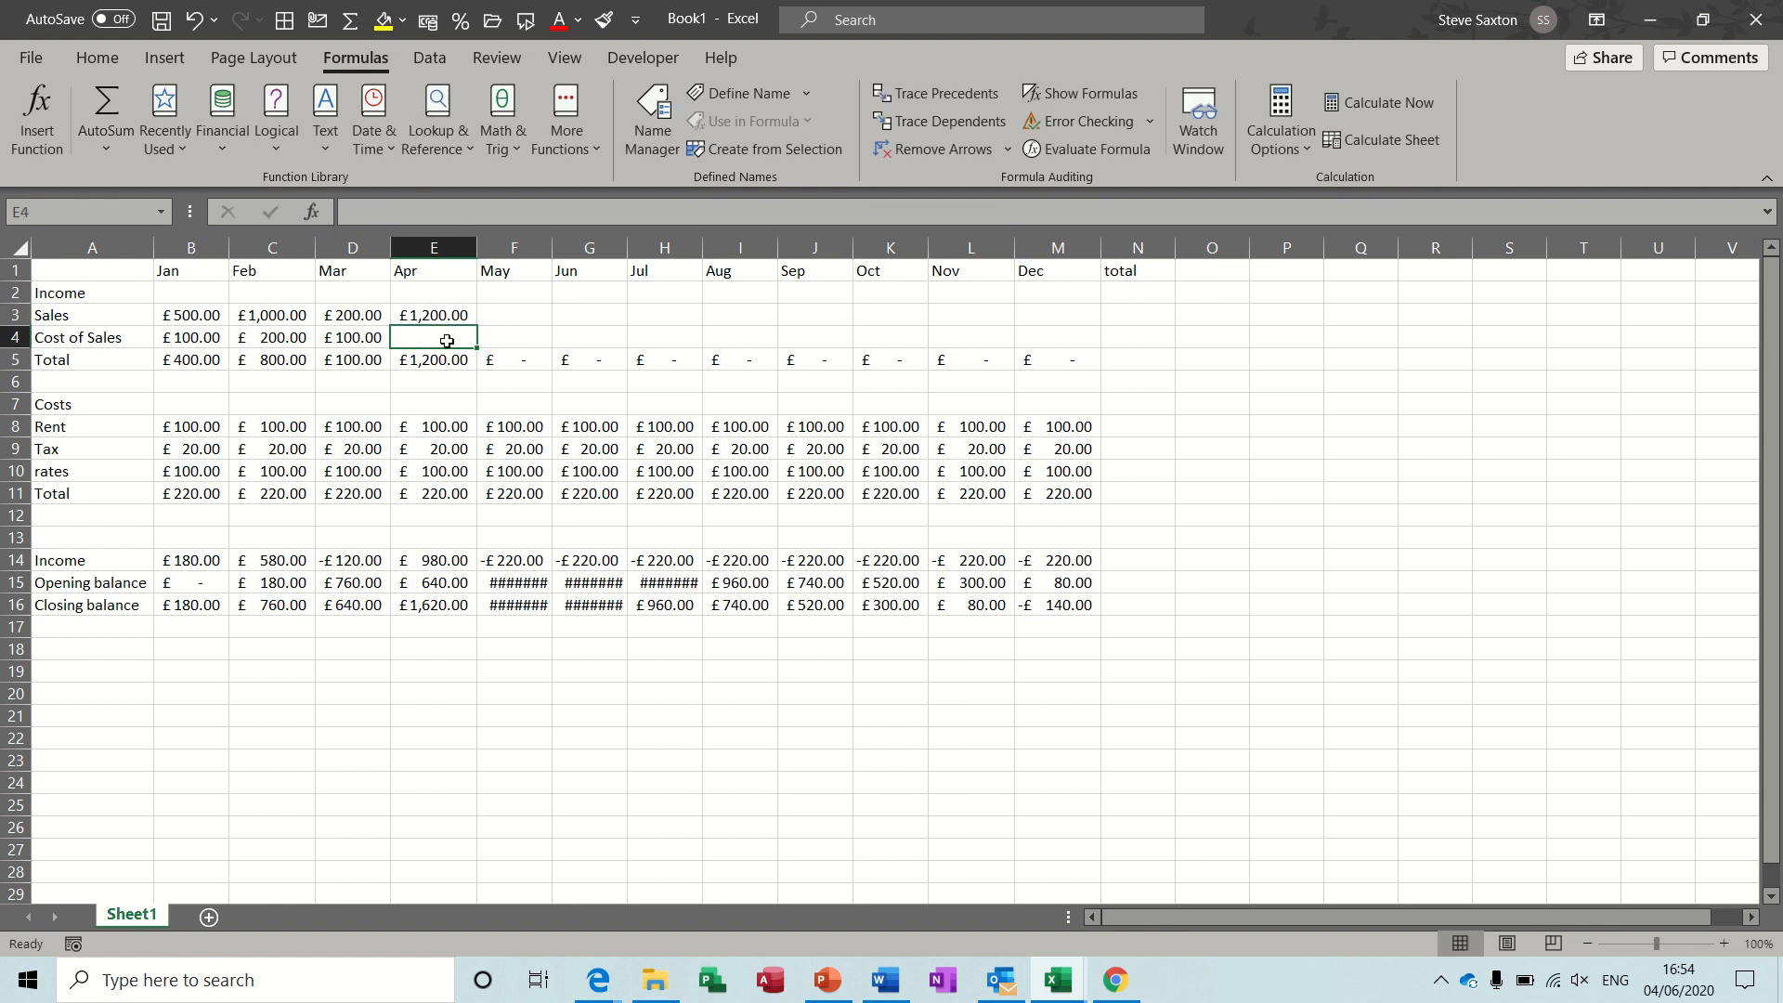
text(2)
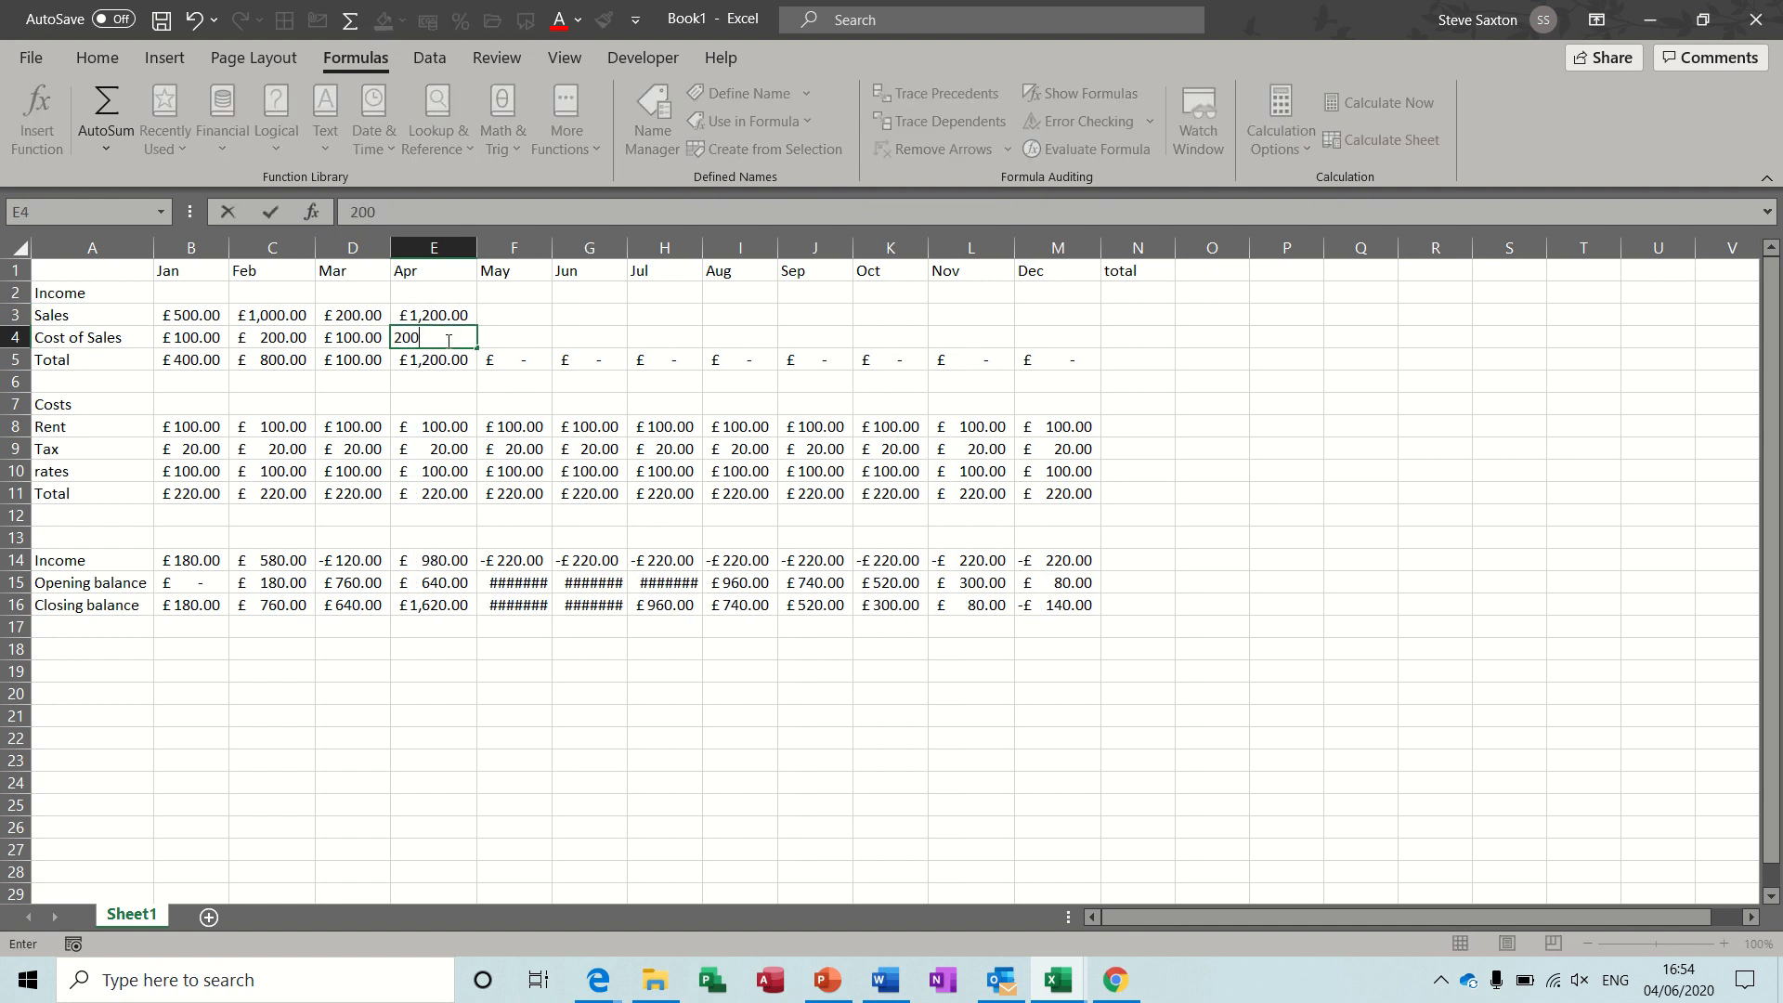
text(00)
Enter May's Sales as 2000 in F3 and Cost of Sales as 300 in F4
click(492, 317)
text(2,00)
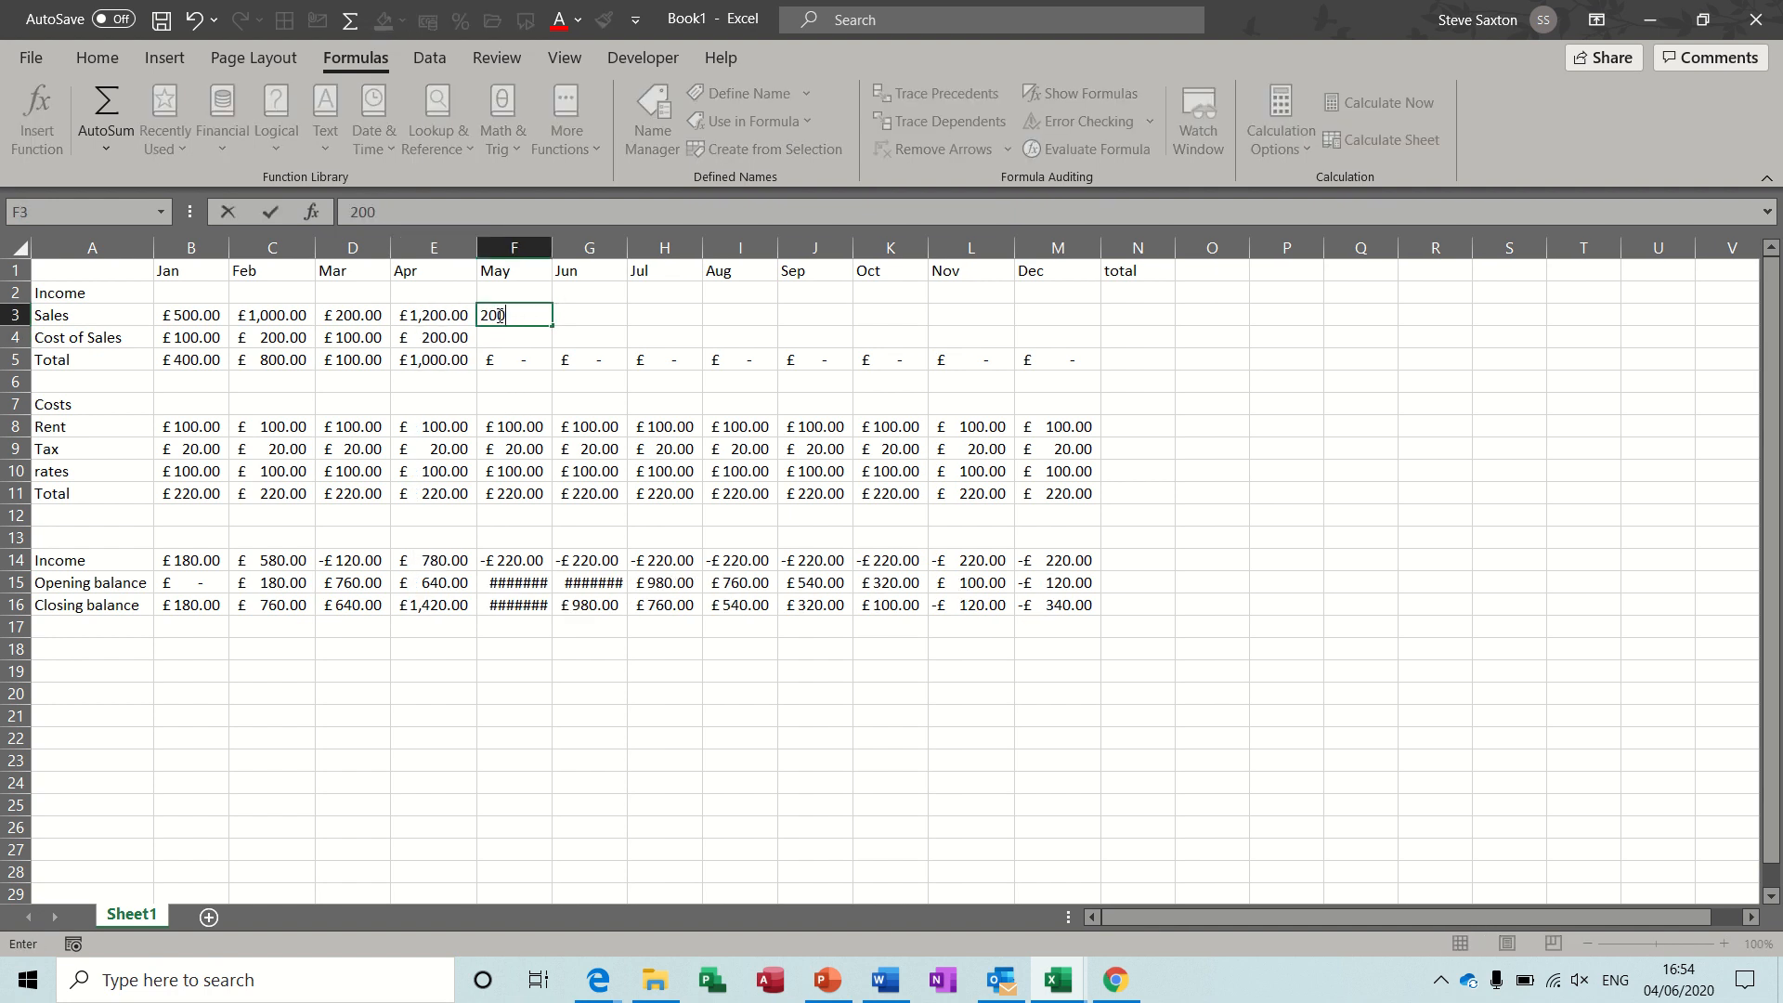
text(0)
key(Return)
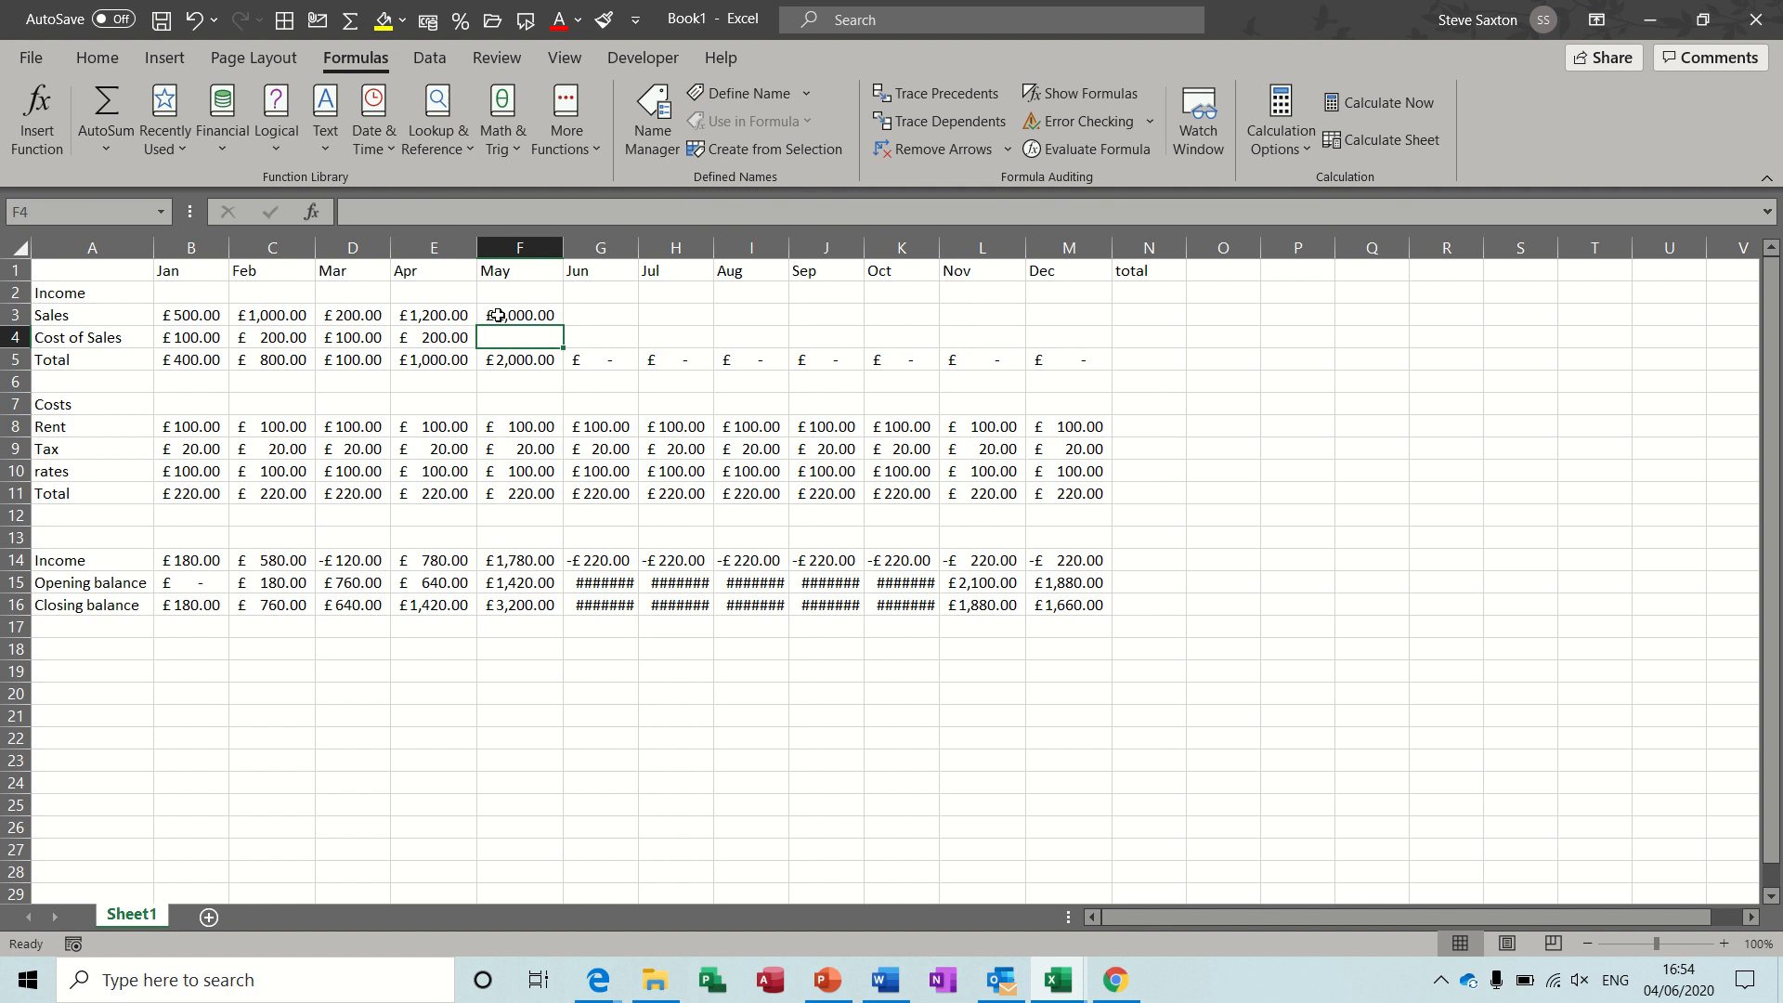
text(300)
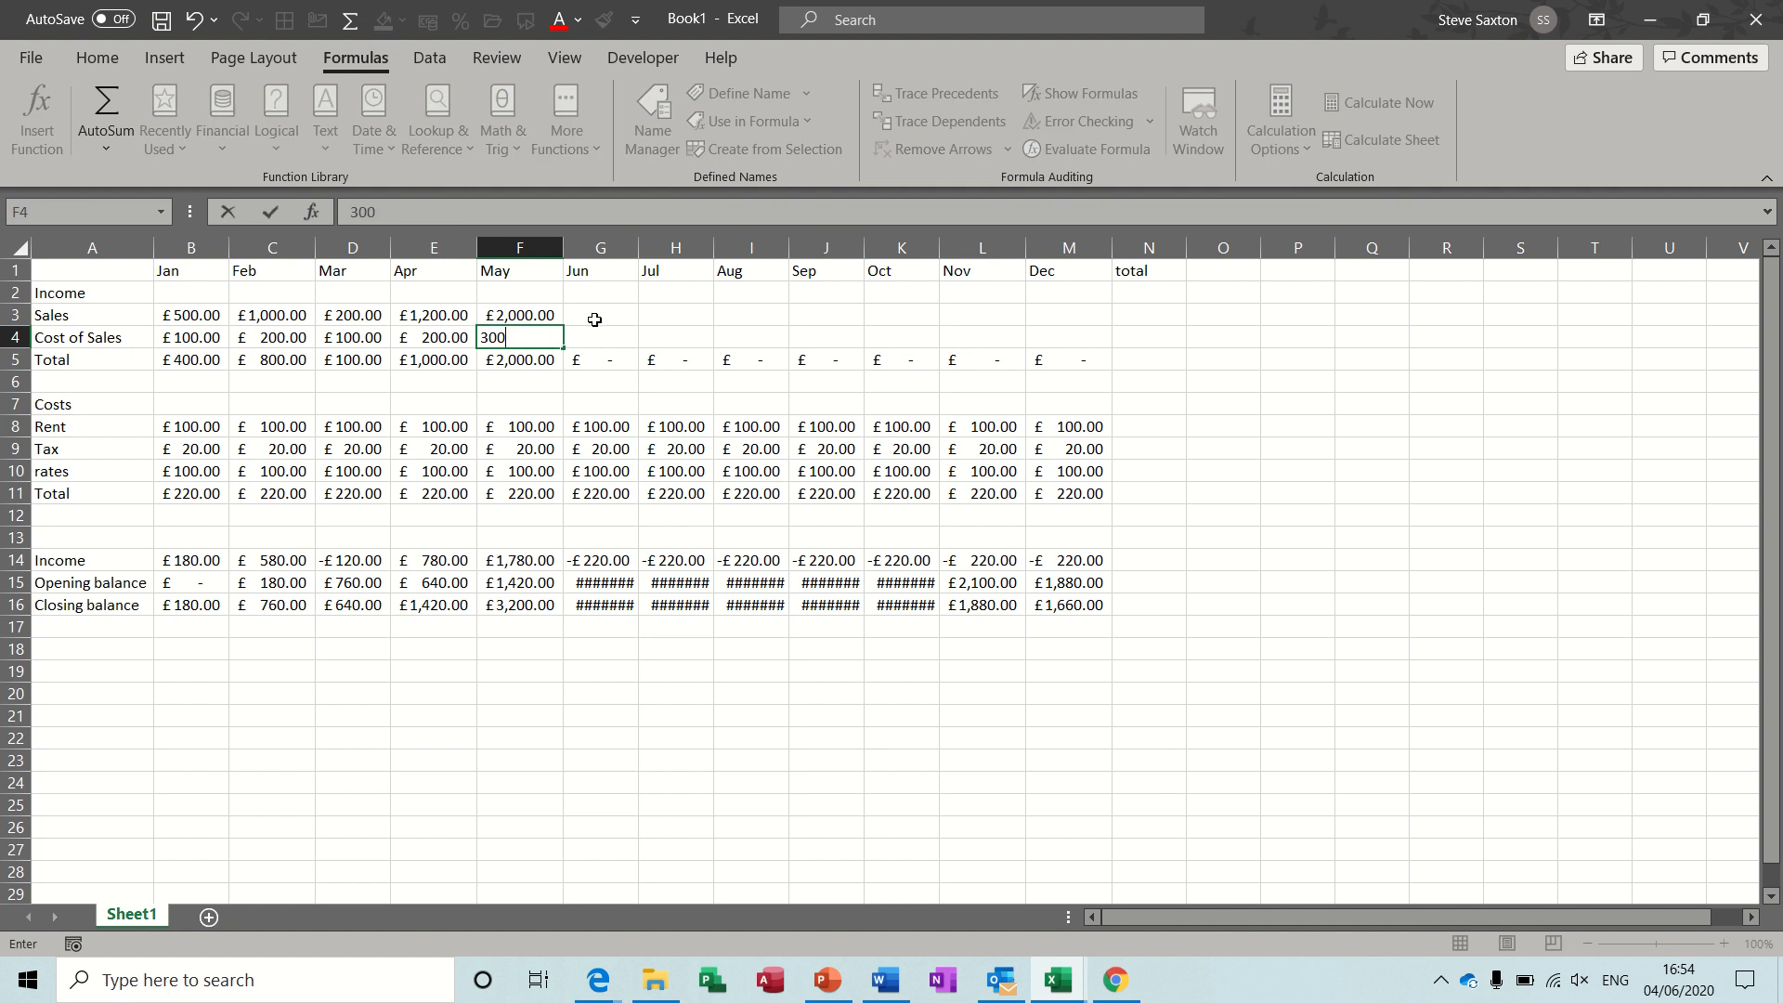
Enter June's Sales as 2500 in G3 and Cost of Sales as 400 in G4
click(594, 319)
text(2500)
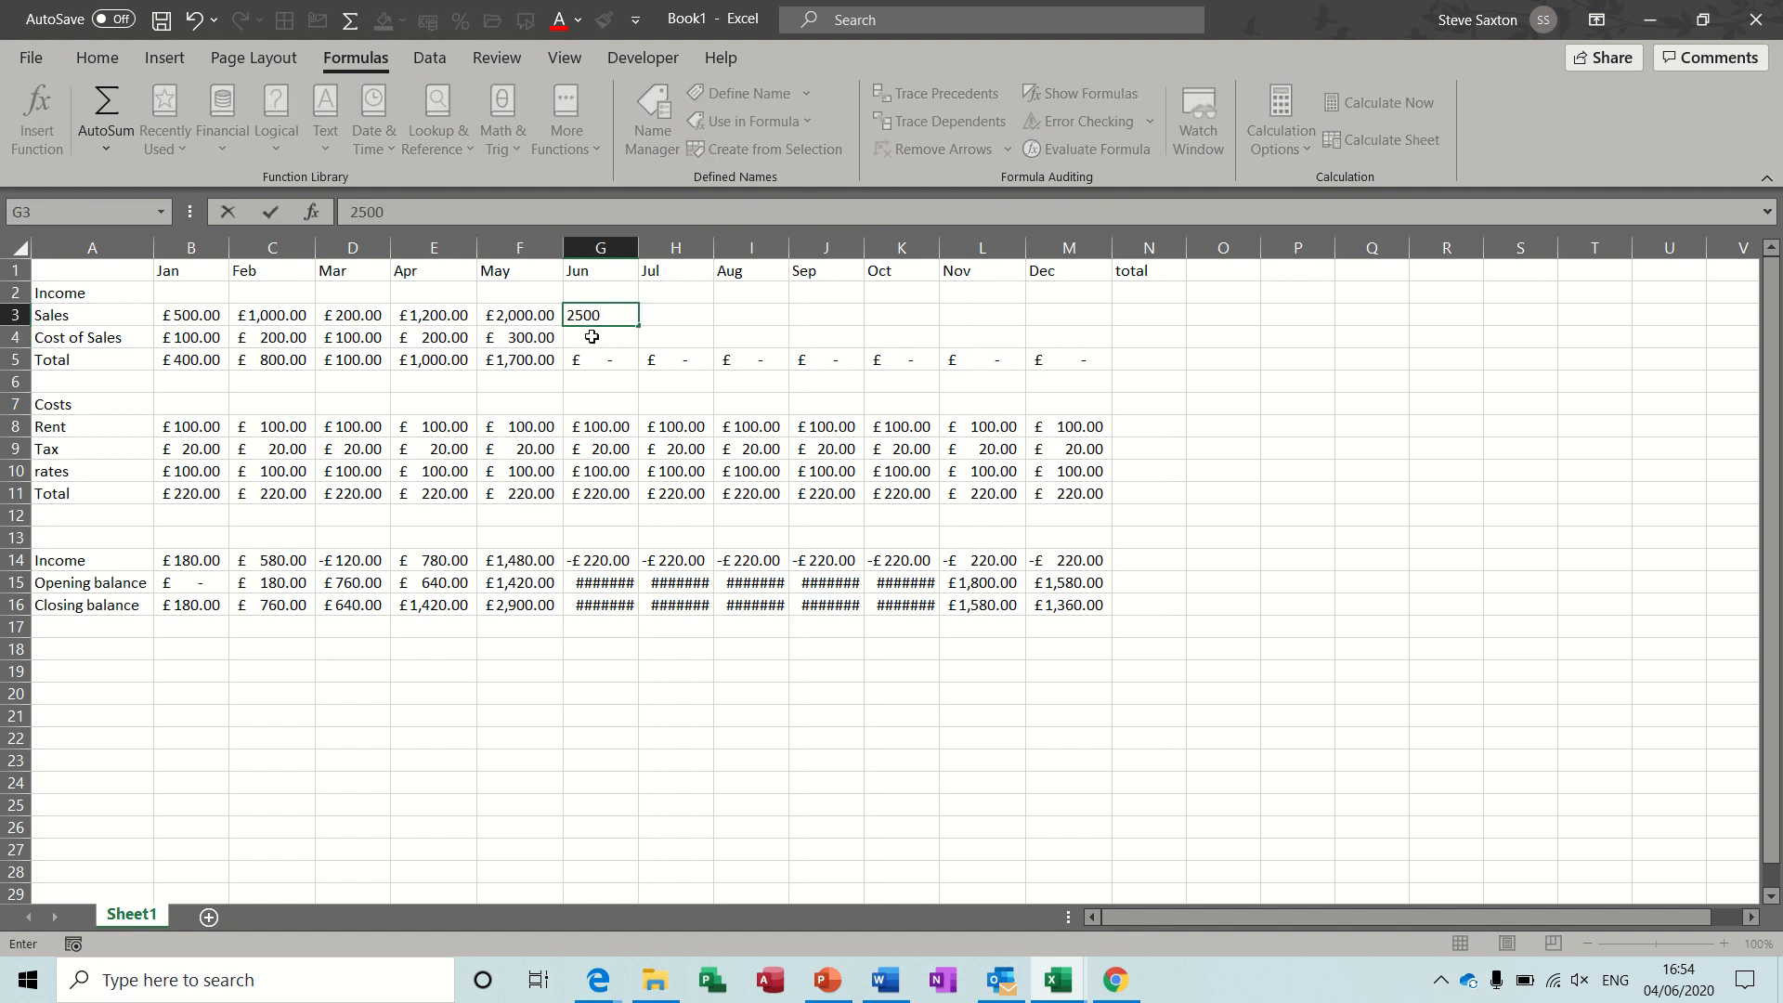
click(591, 336)
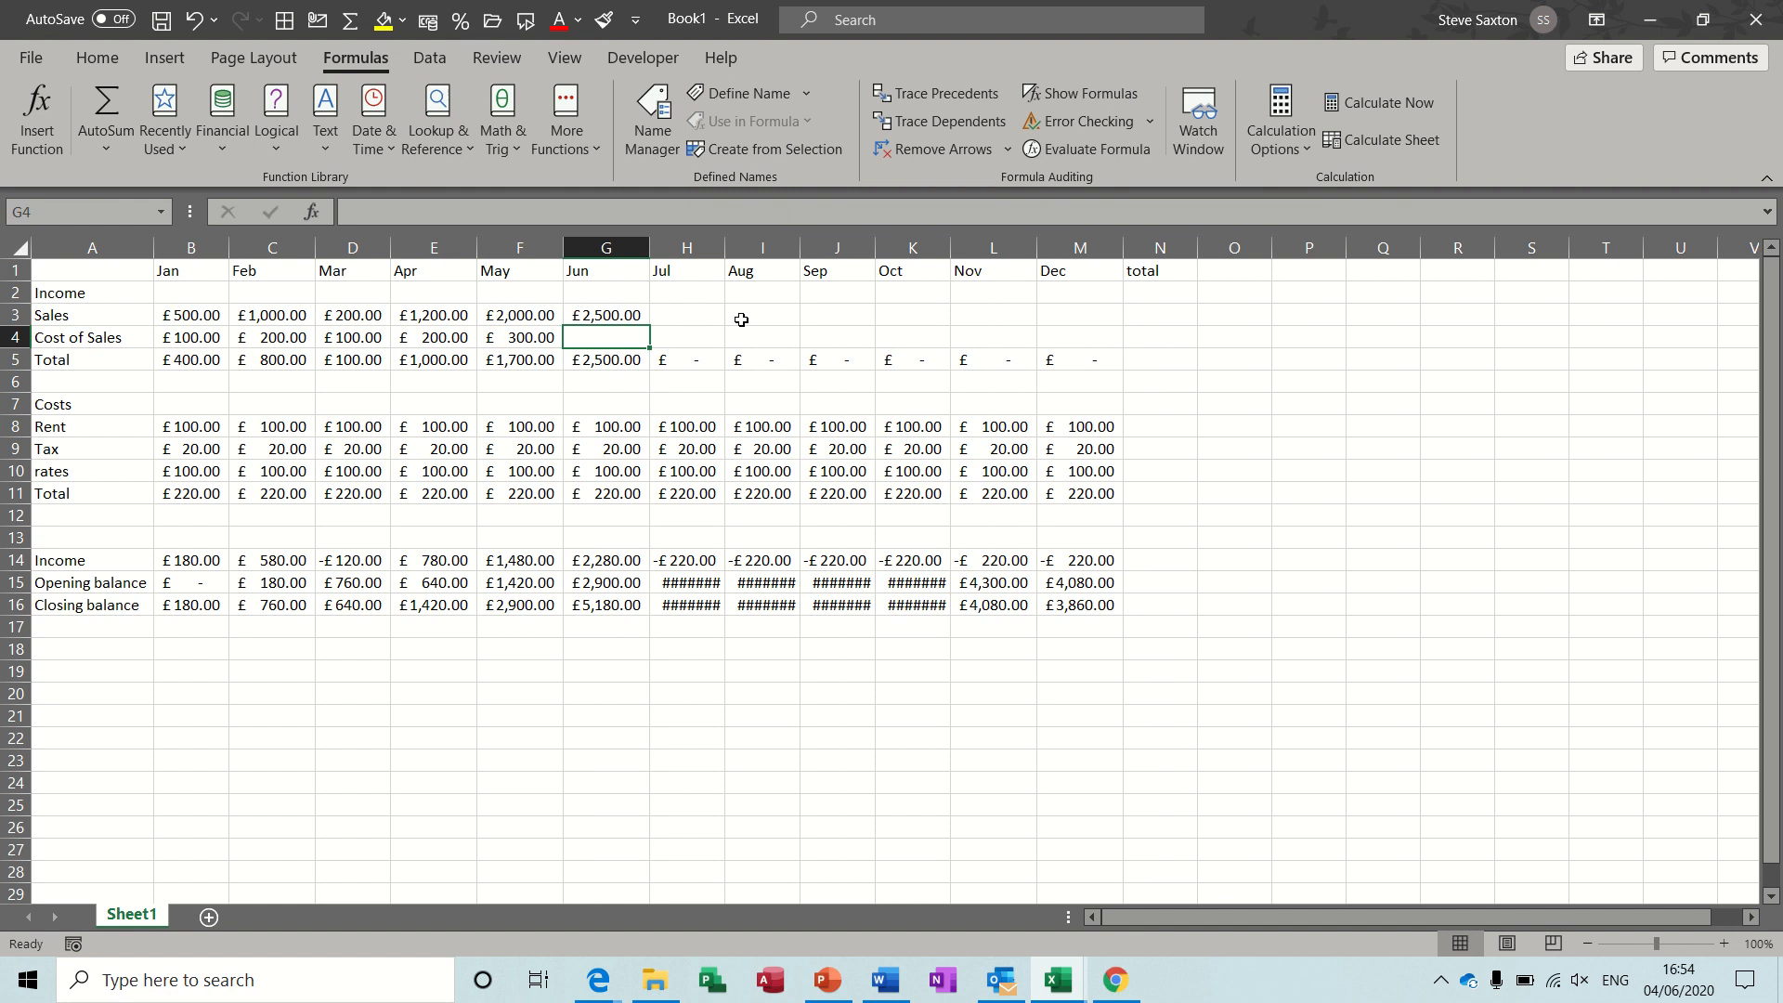
text(400)
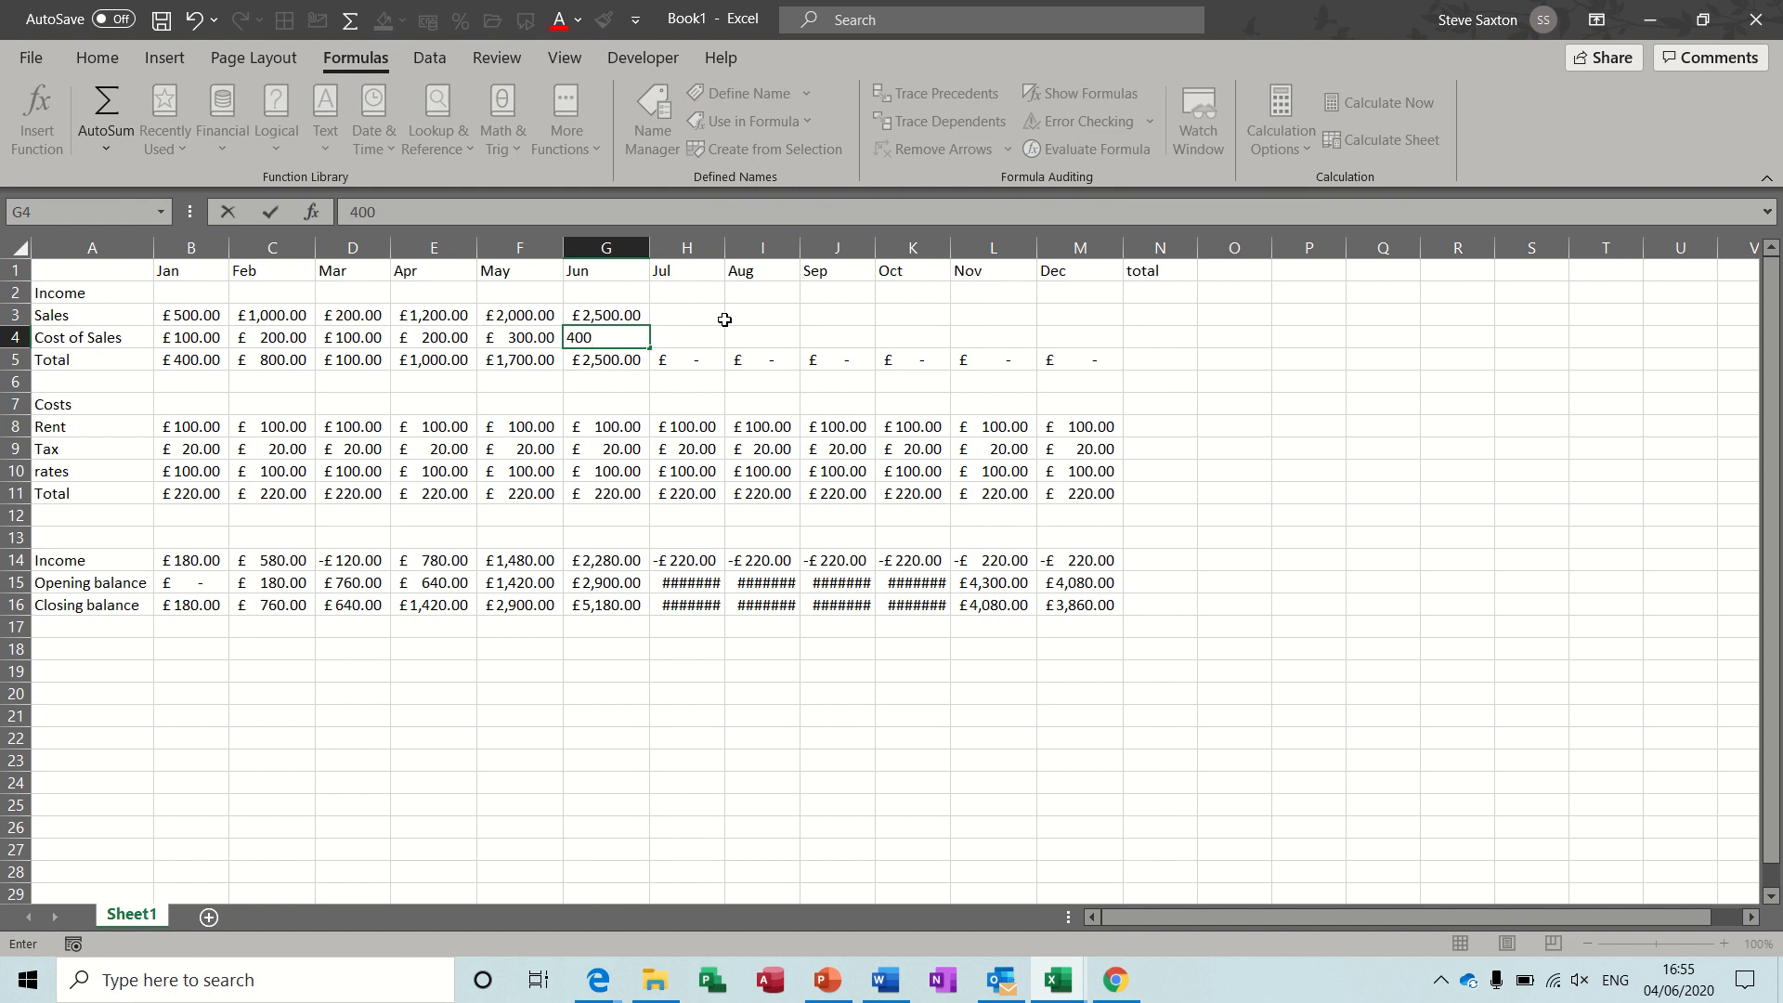
Autofit the widths of the Jul, Aug, Sep and Oct columns, H to K
click(709, 318)
double_click(725, 249)
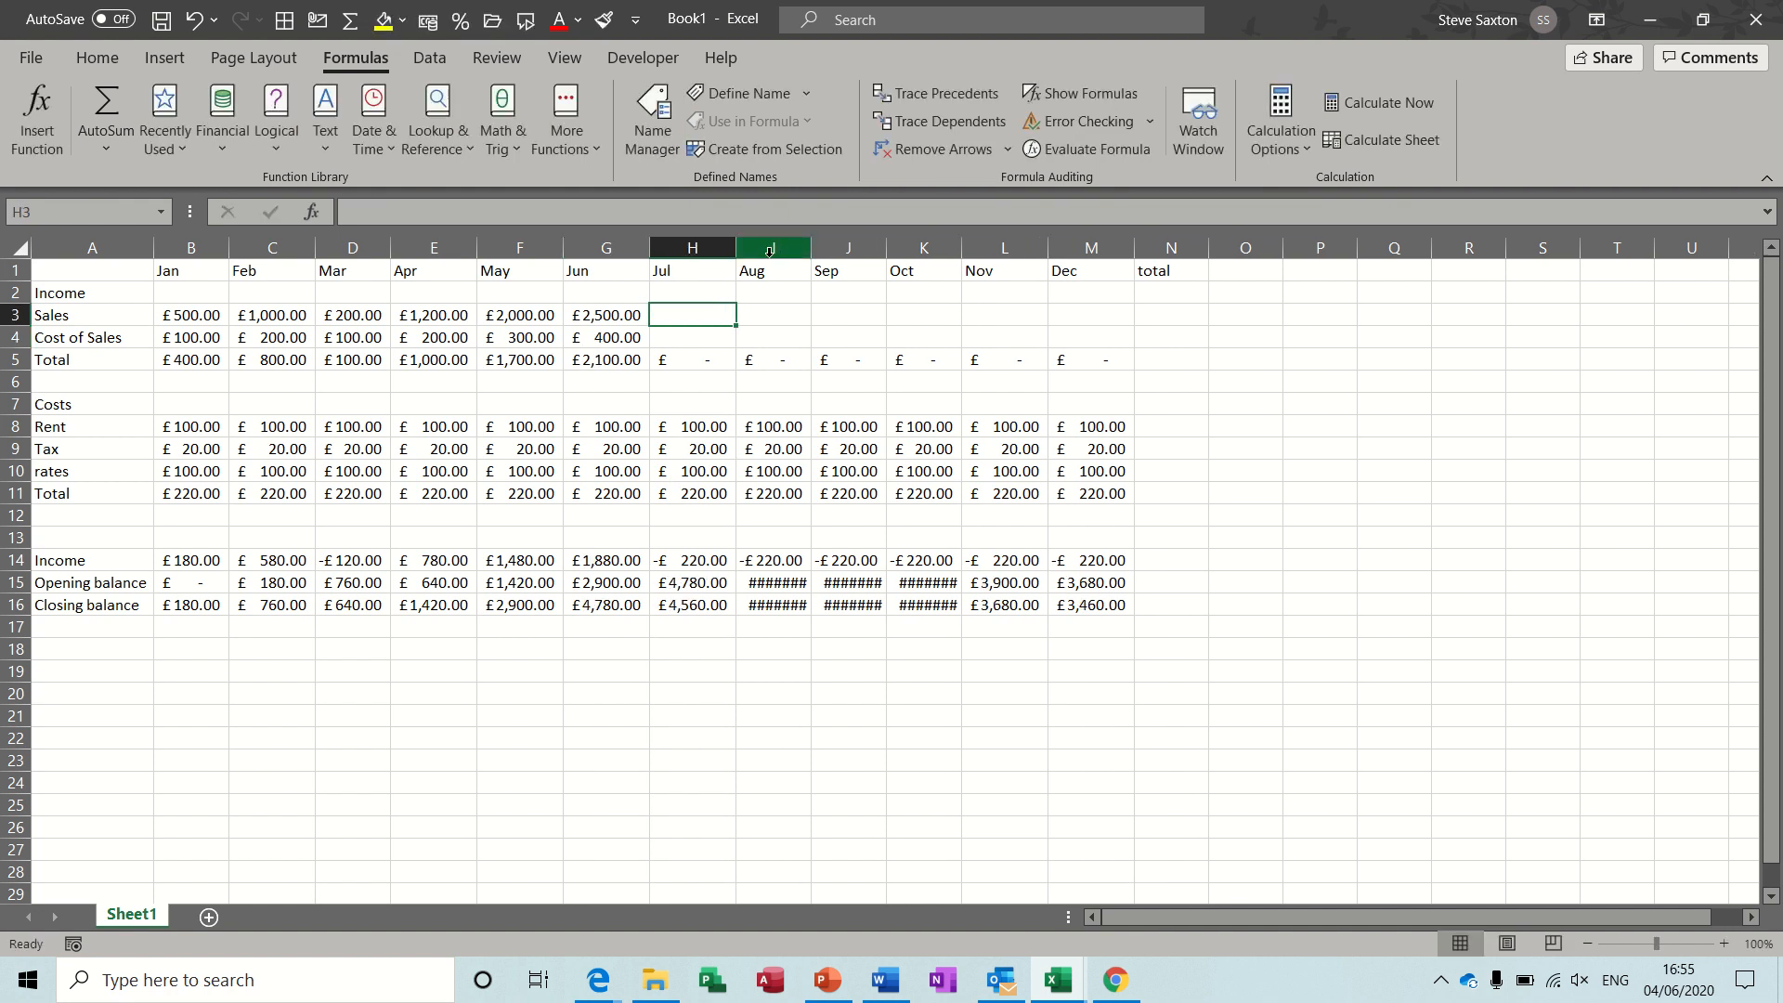
double_click(811, 251)
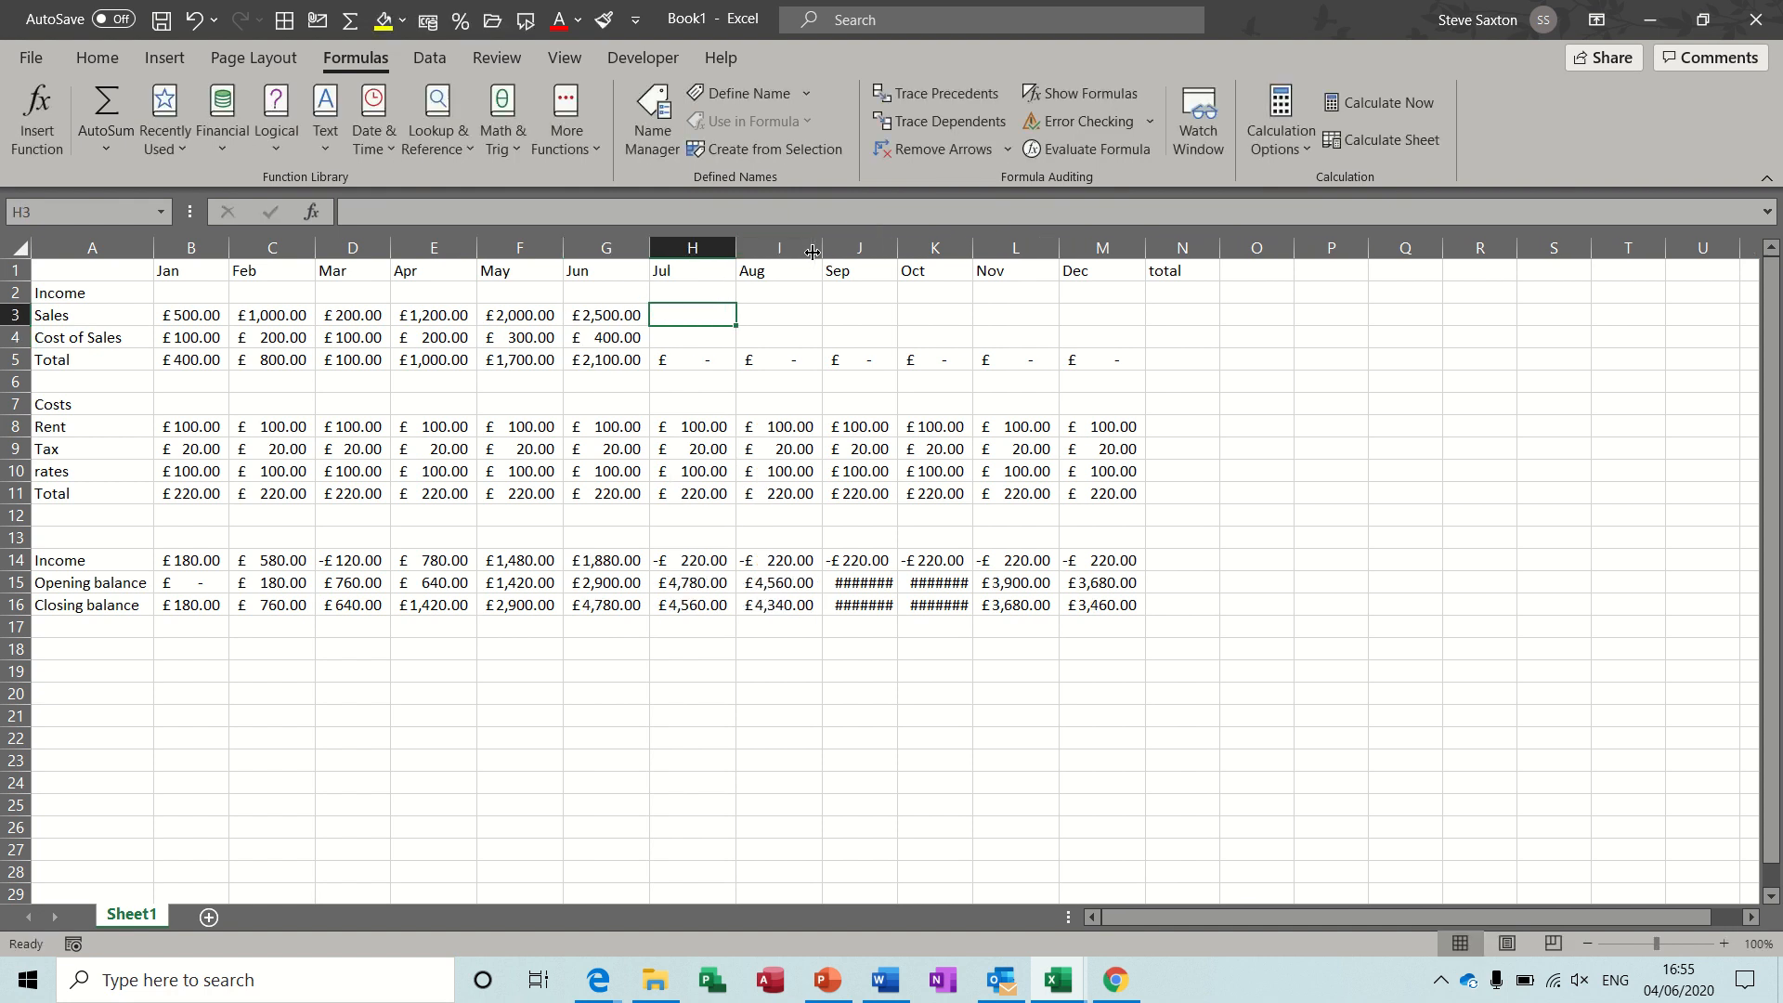
double_click(898, 243)
double_click(983, 246)
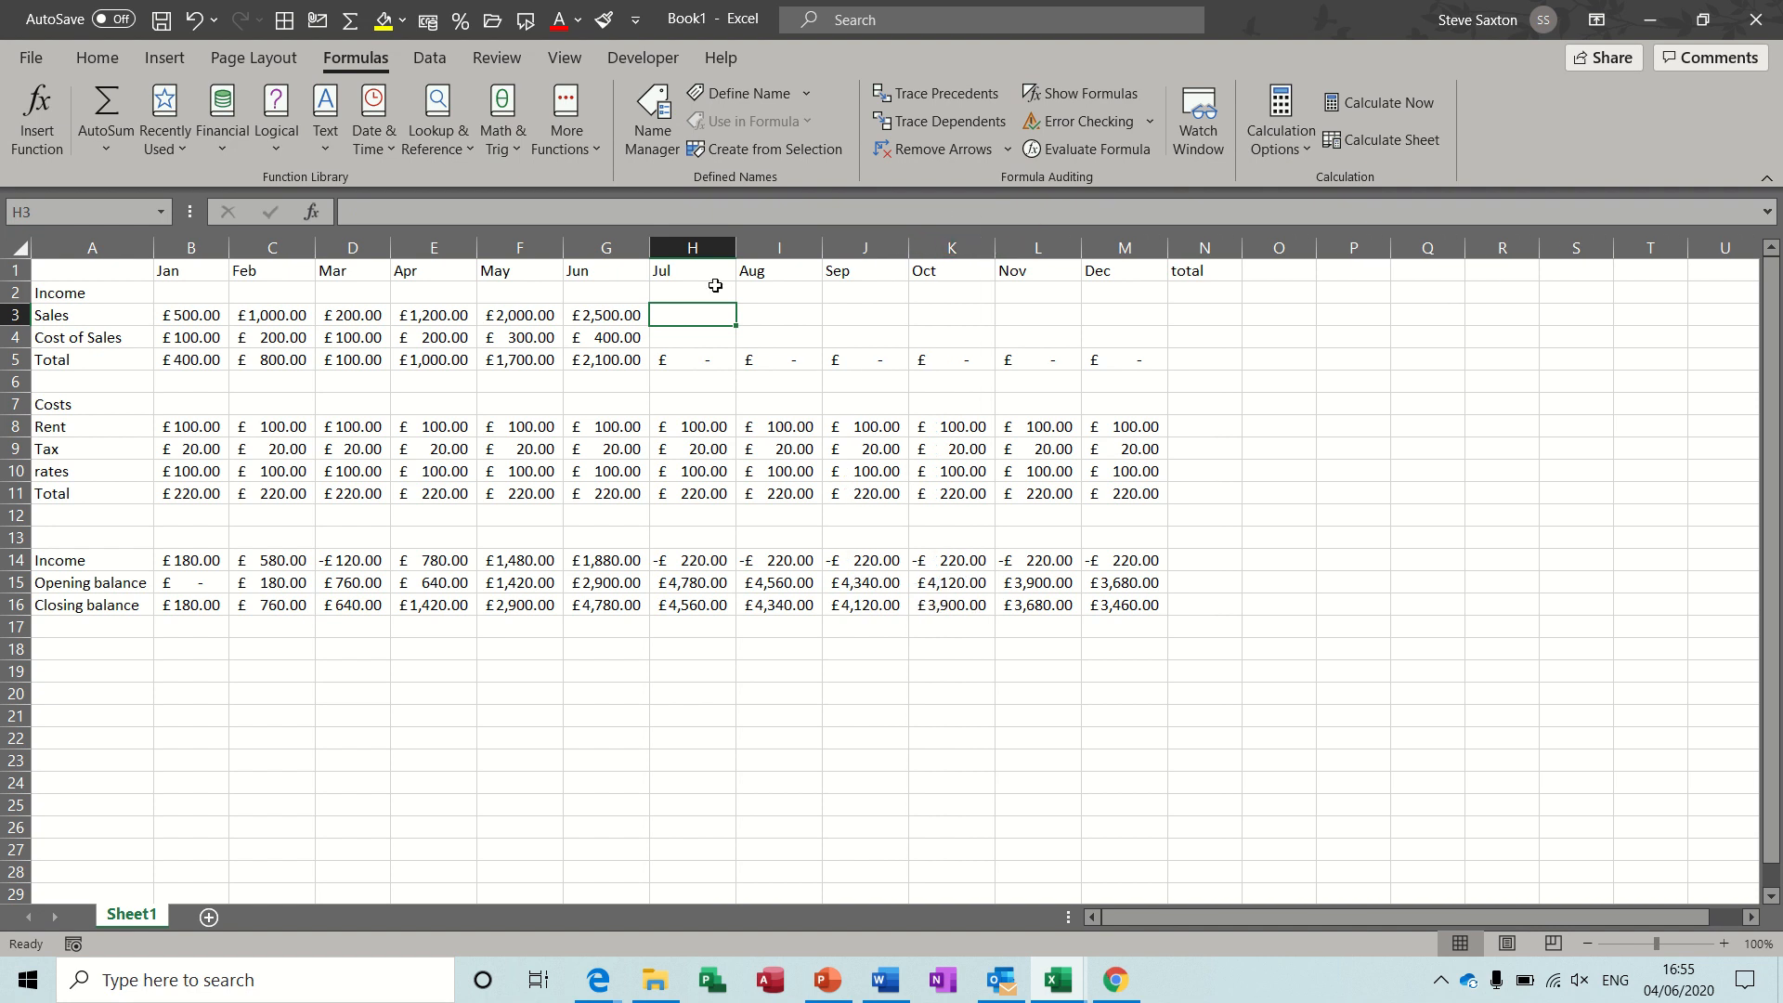
Enter July's Sales as 3000 in H3 and Cost of Sales as 450 in H4
text(3000)
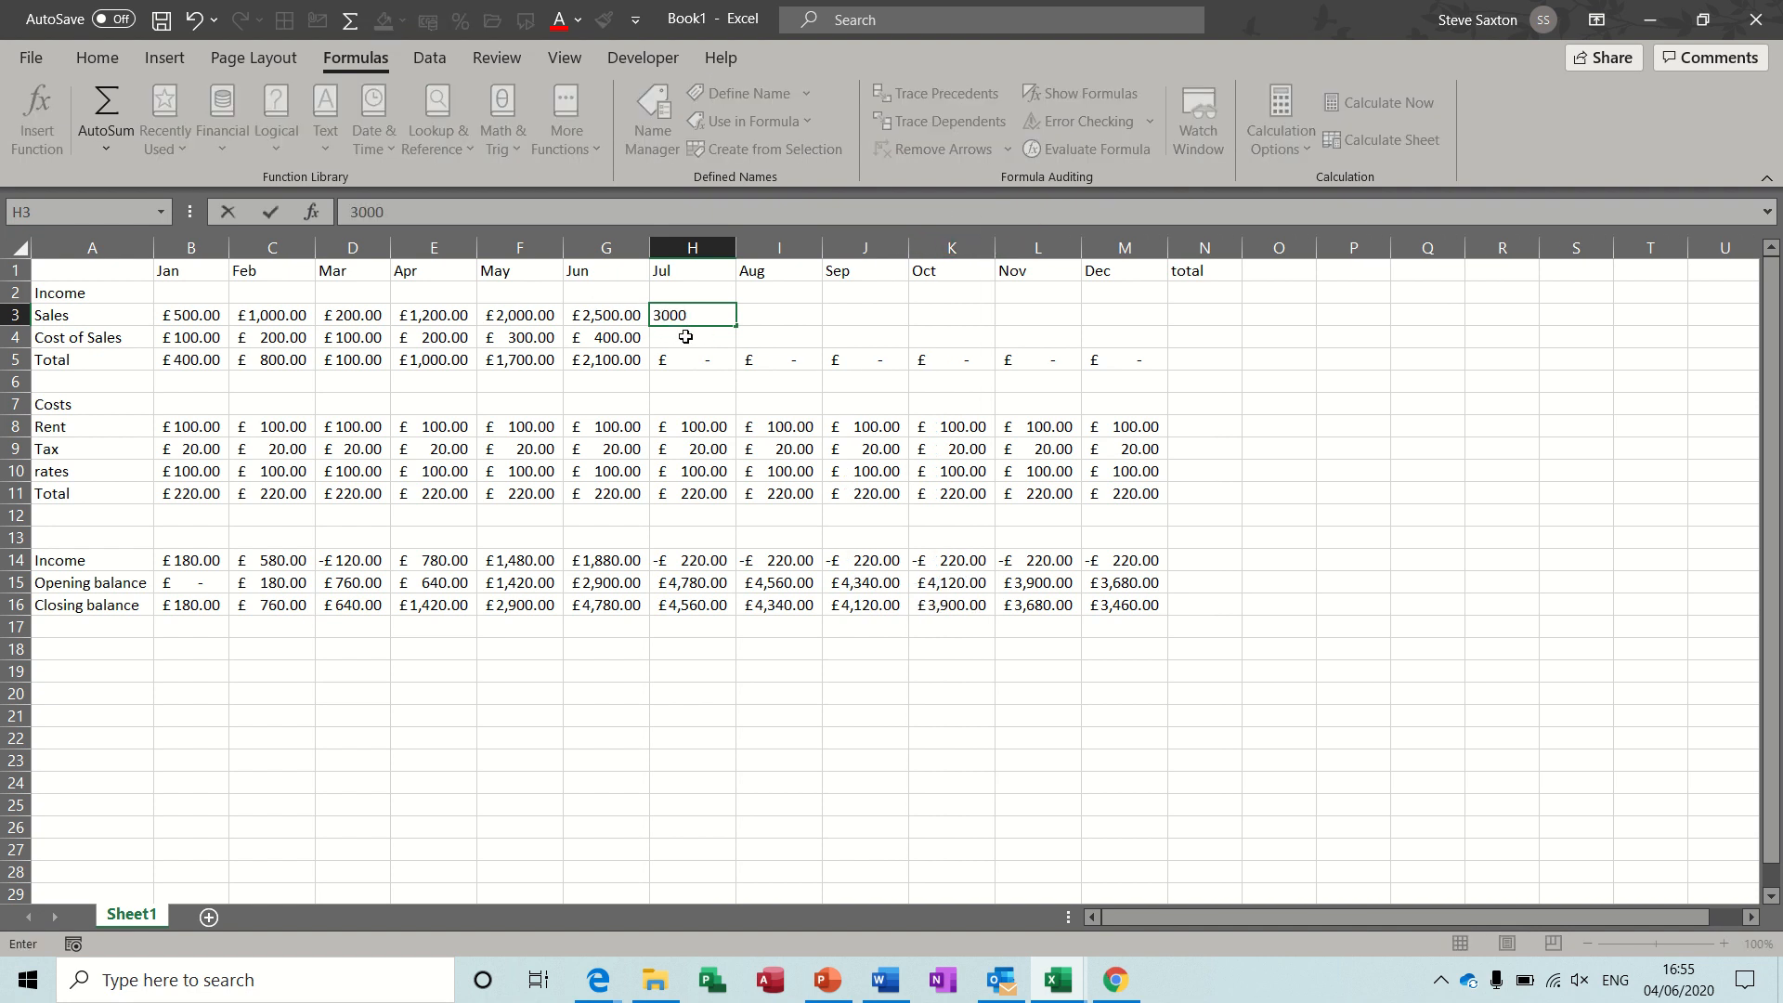
click(685, 337)
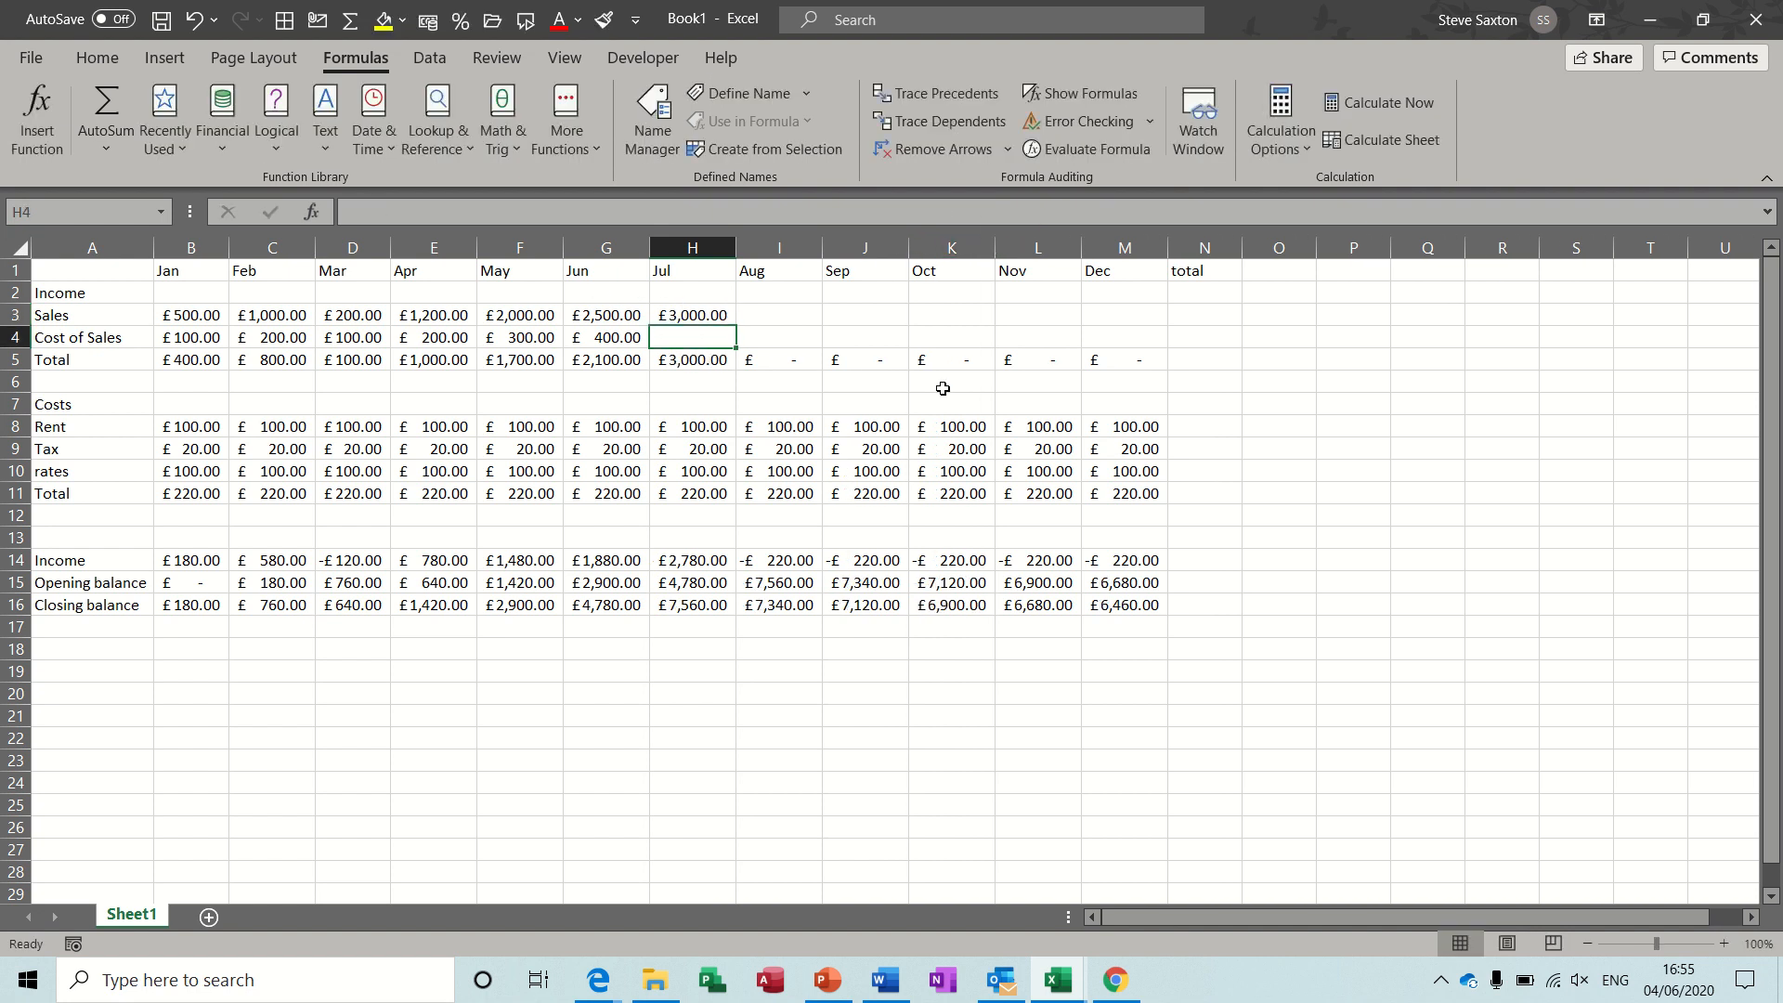
text(450)
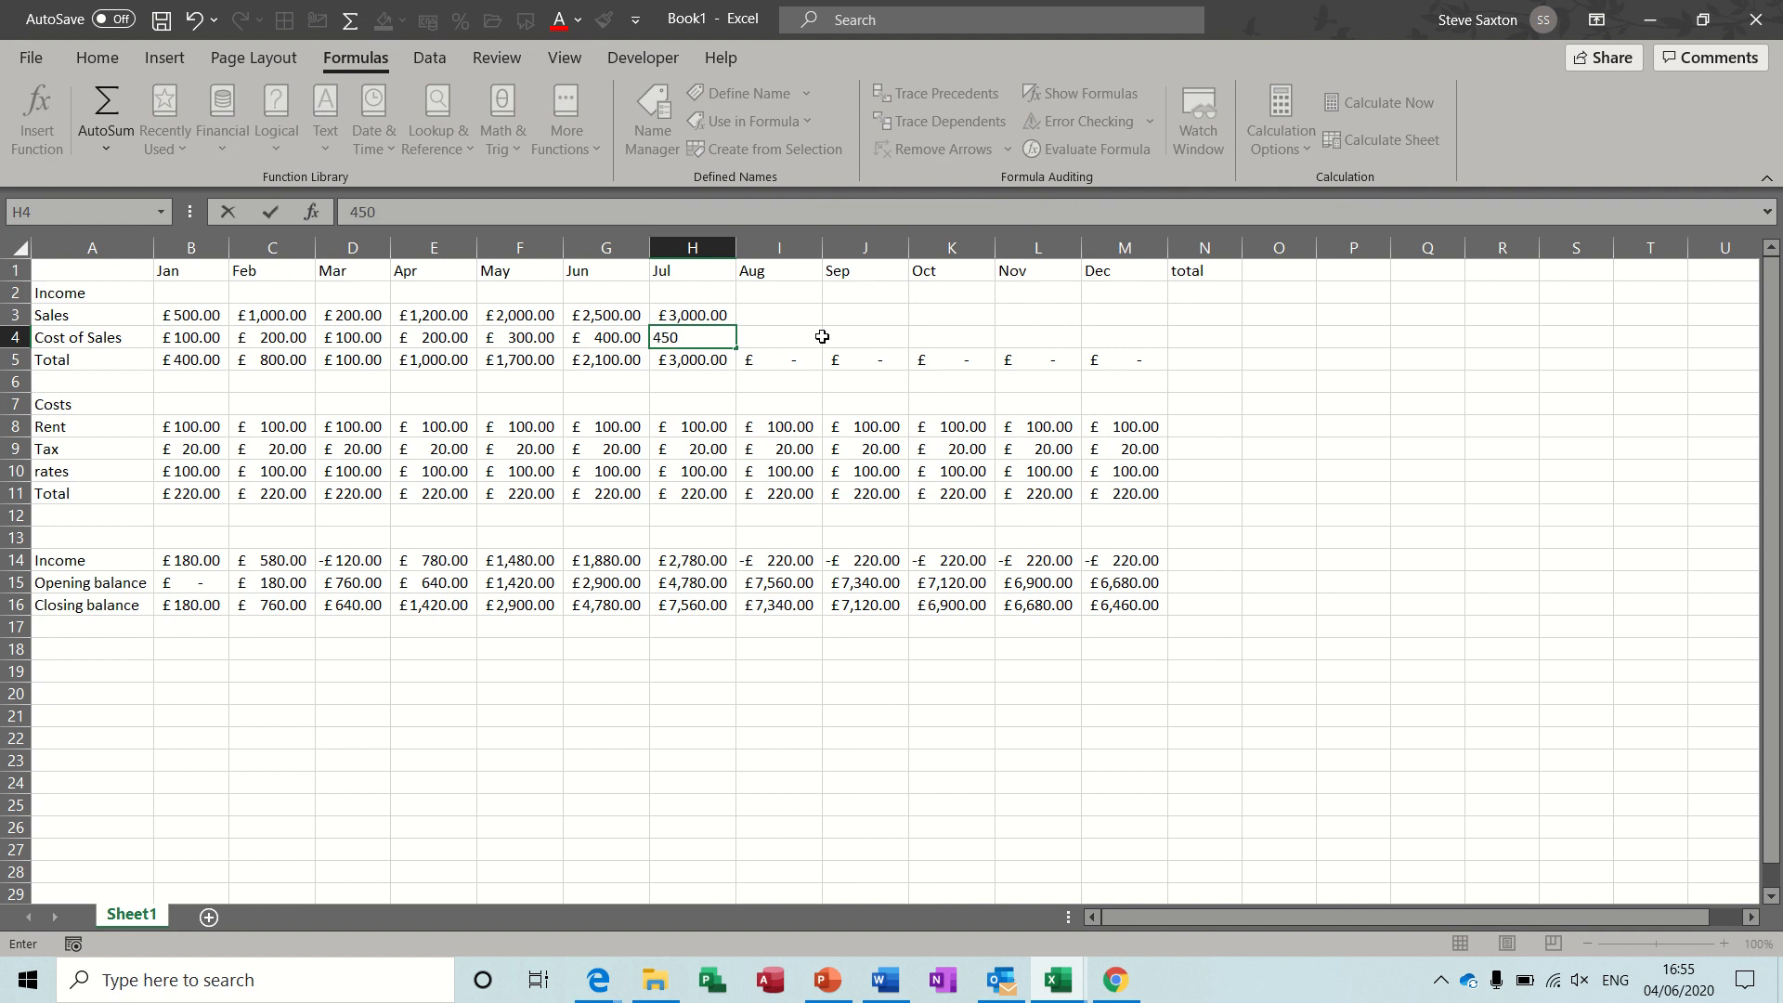
Enter August's Sales as 3500 in I3 and Cost of Sales as 500 in I4
click(788, 316)
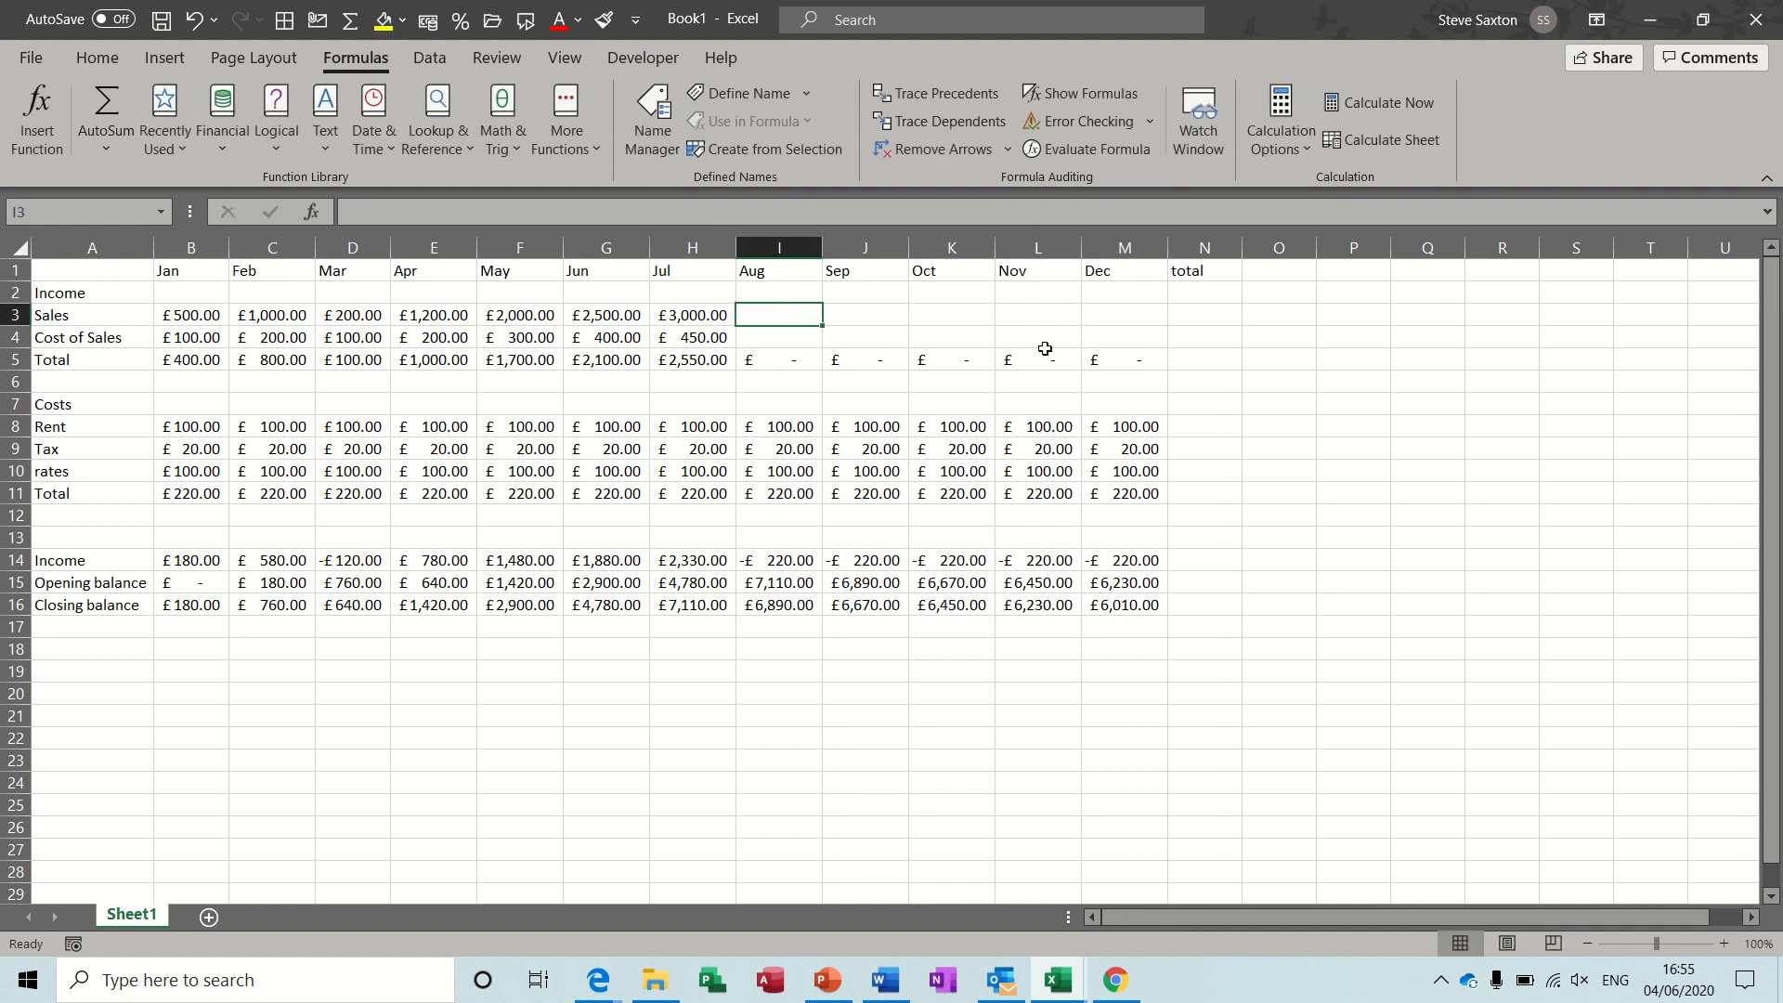
text(3500)
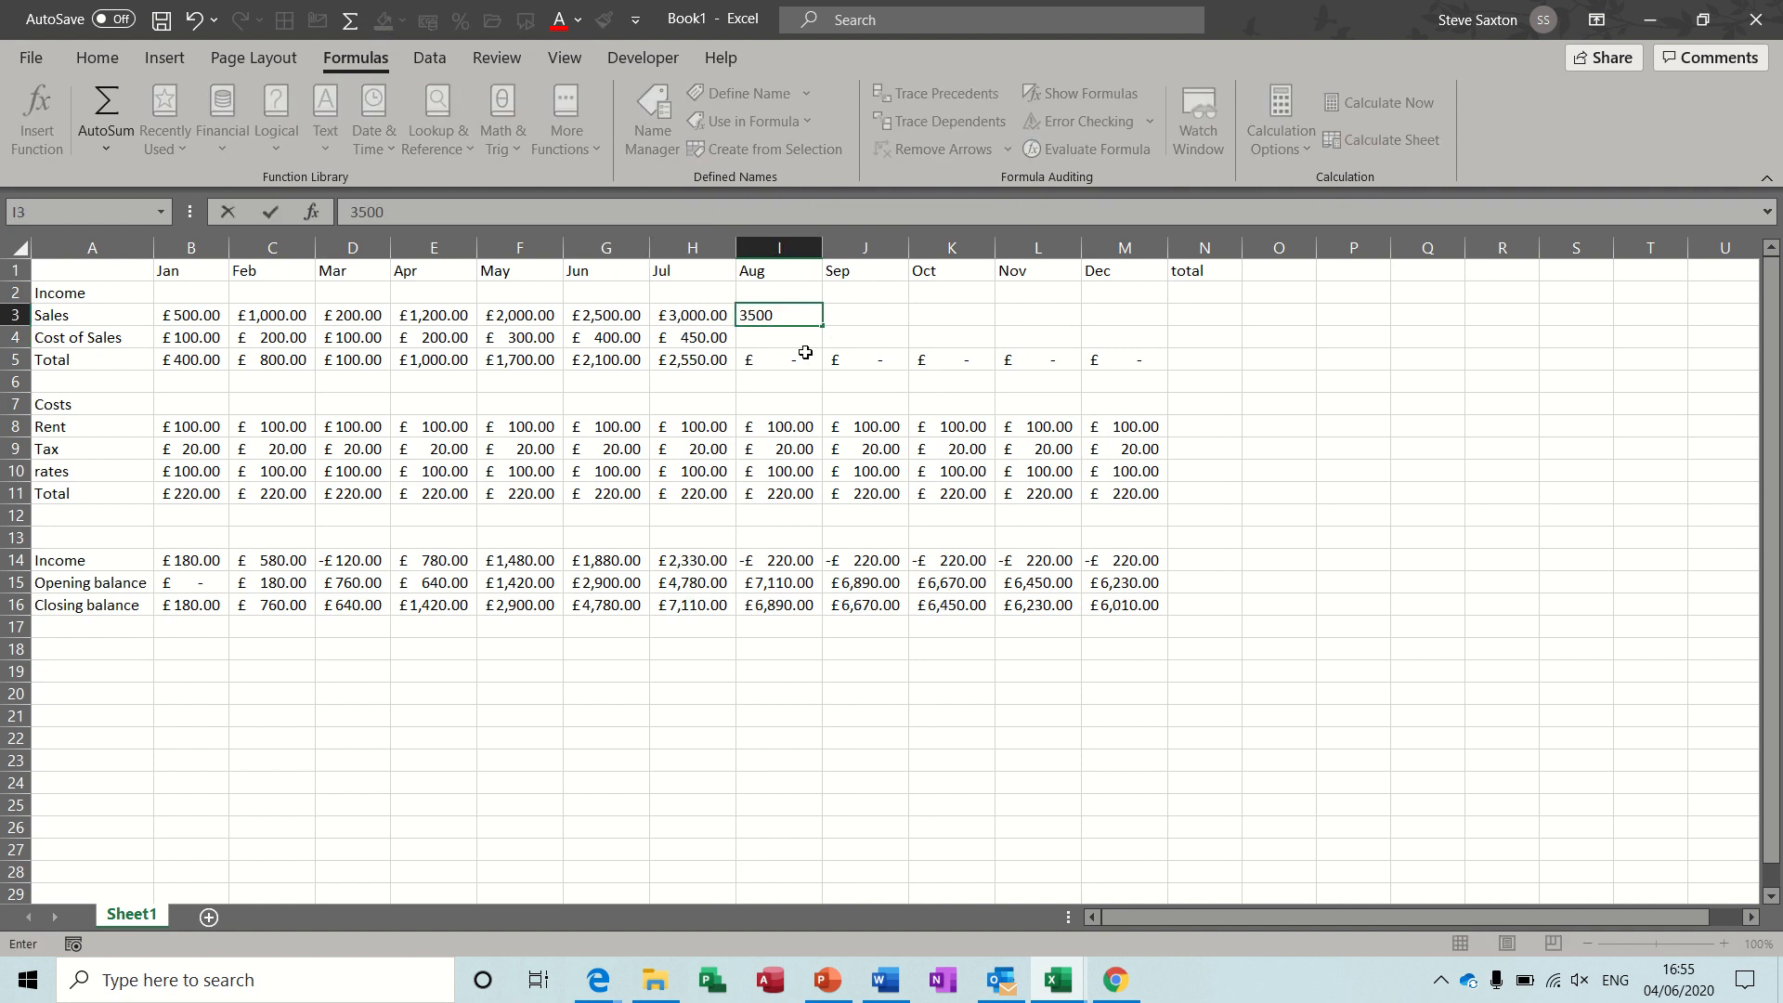
key(Return)
text(500)
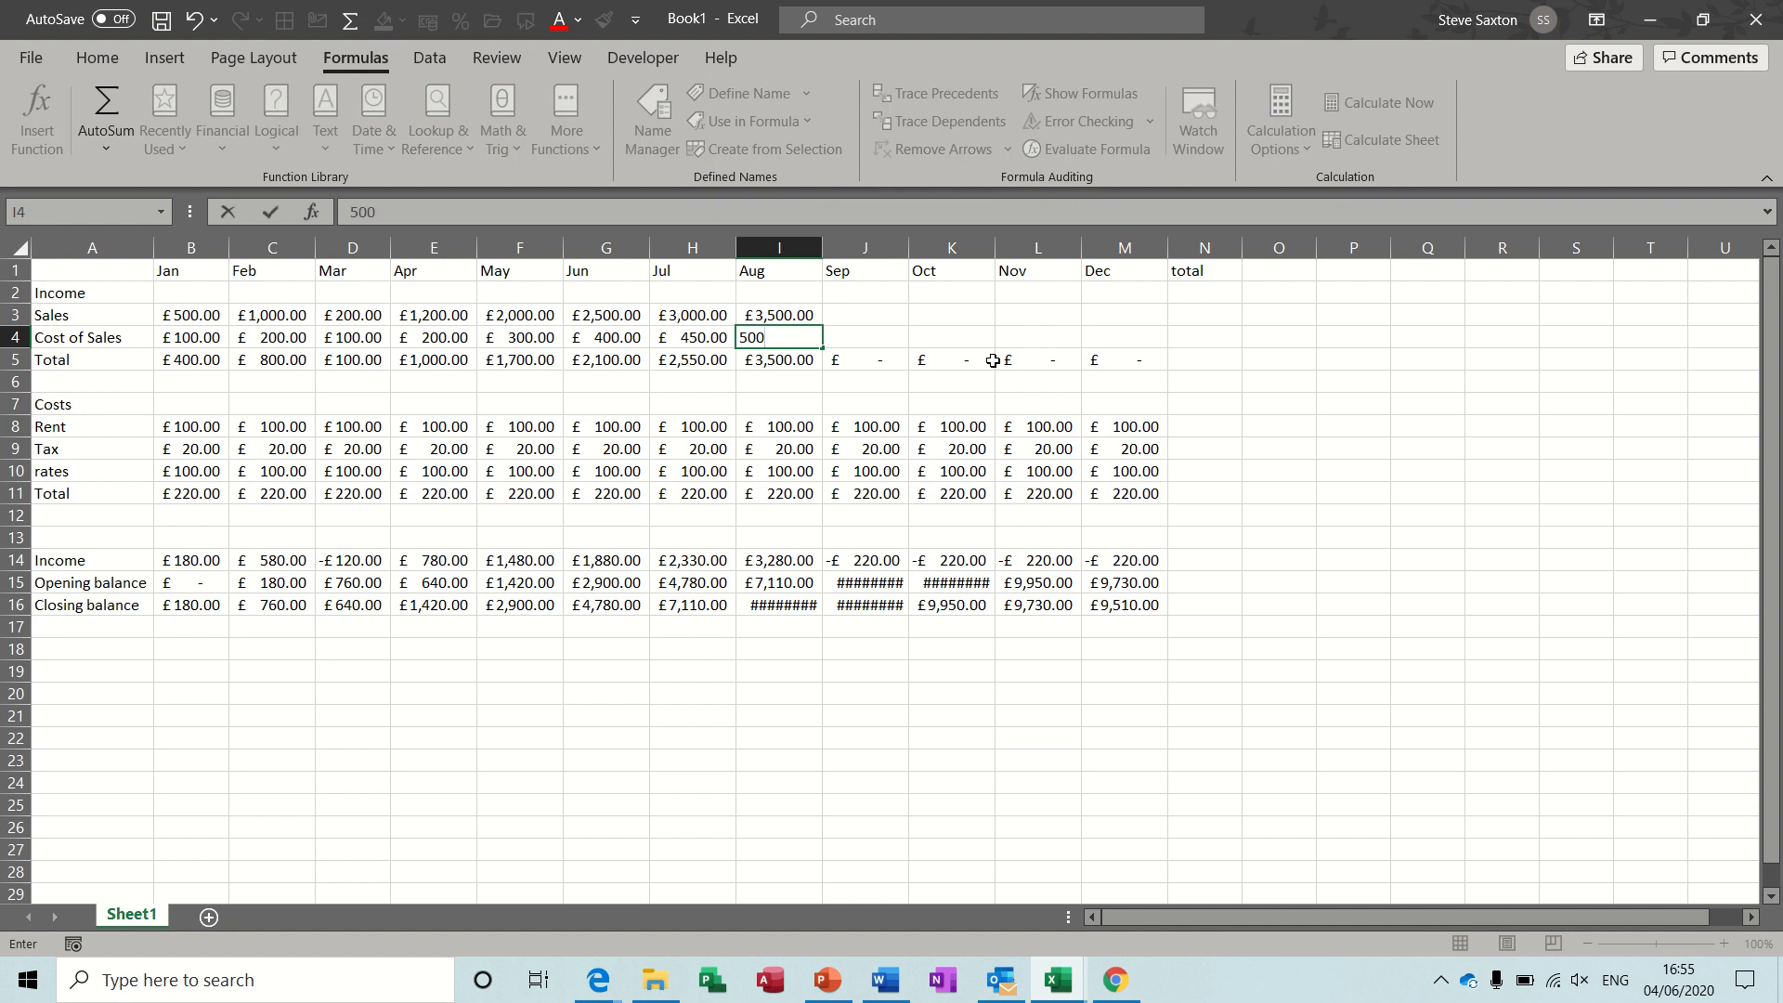
Enter September's Sales as 4000 in J3 and Cost of Sales as 500 in J4
click(829, 248)
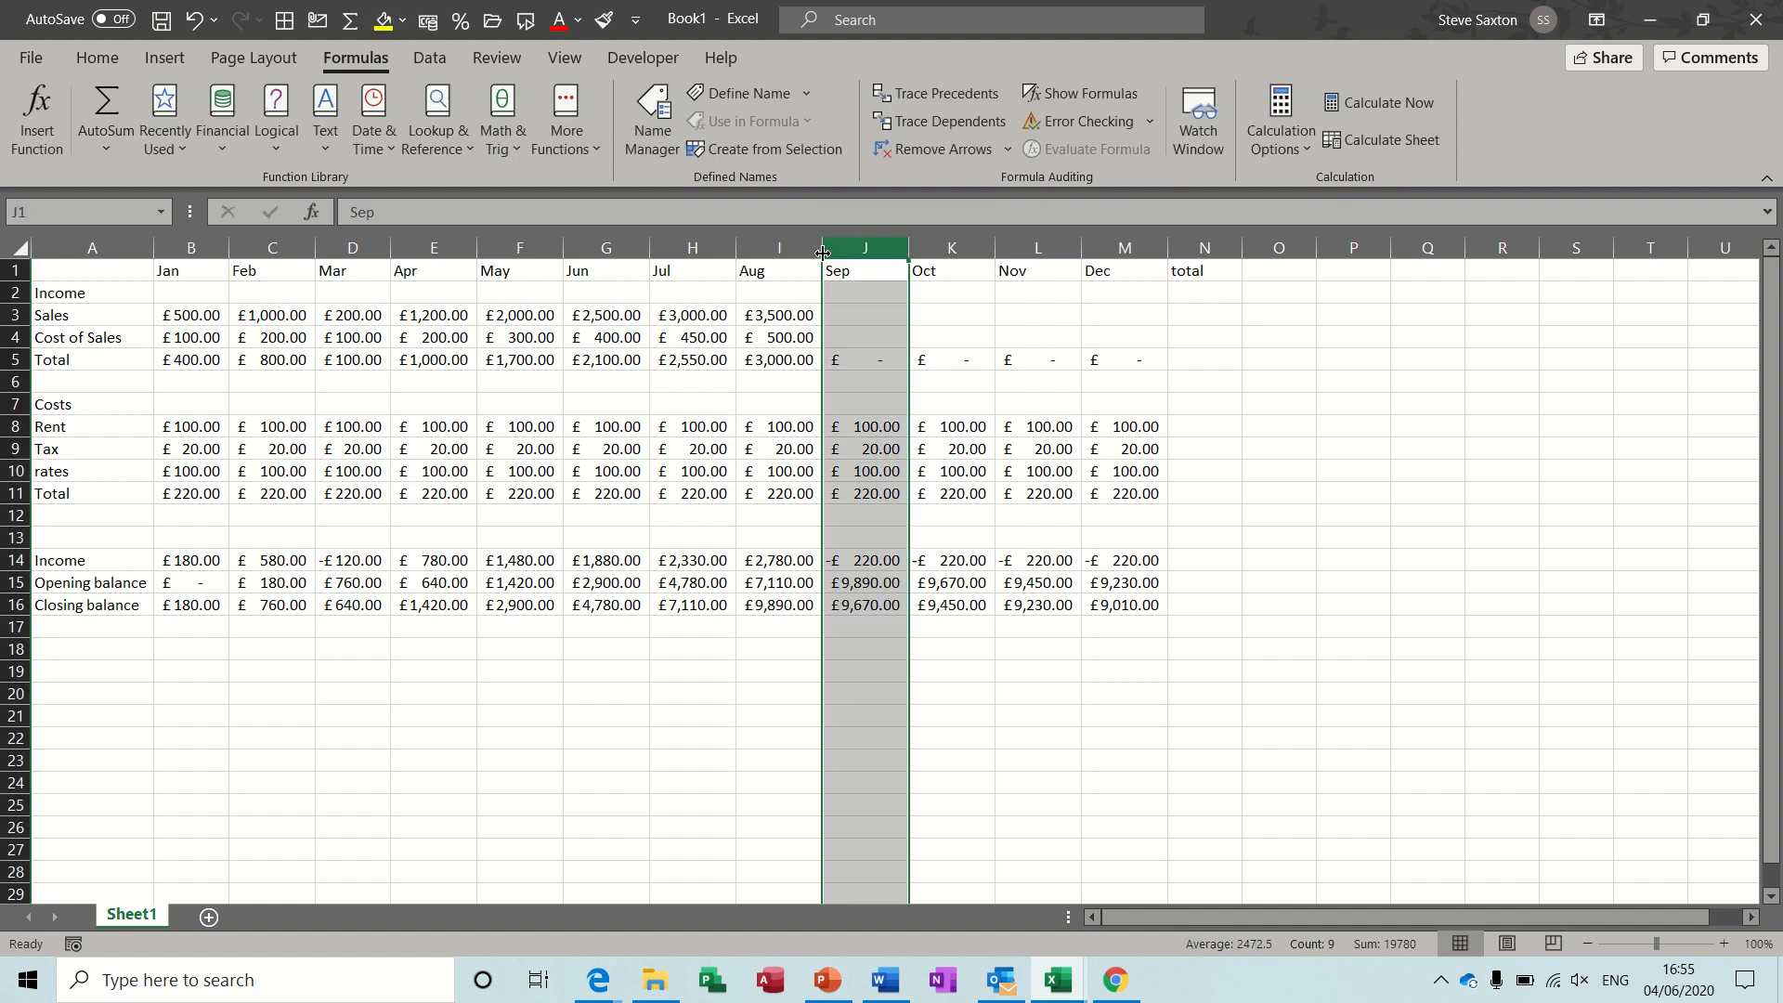
click(828, 309)
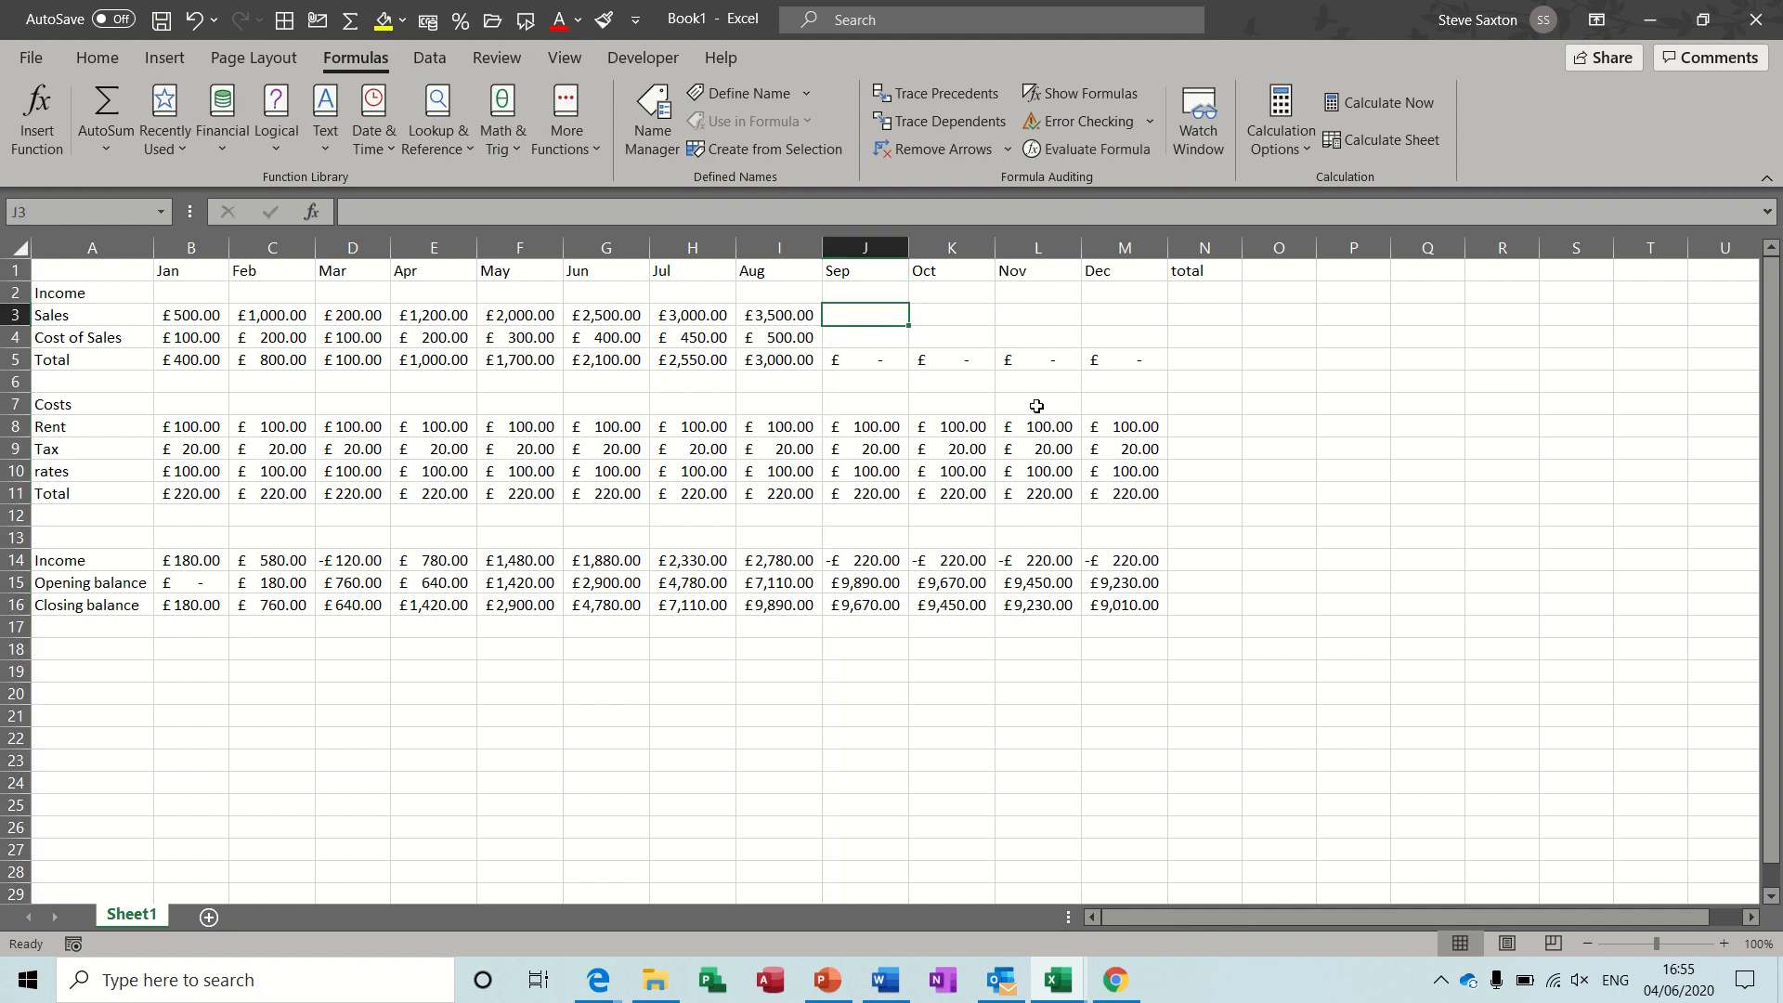
text(4000)
click(886, 348)
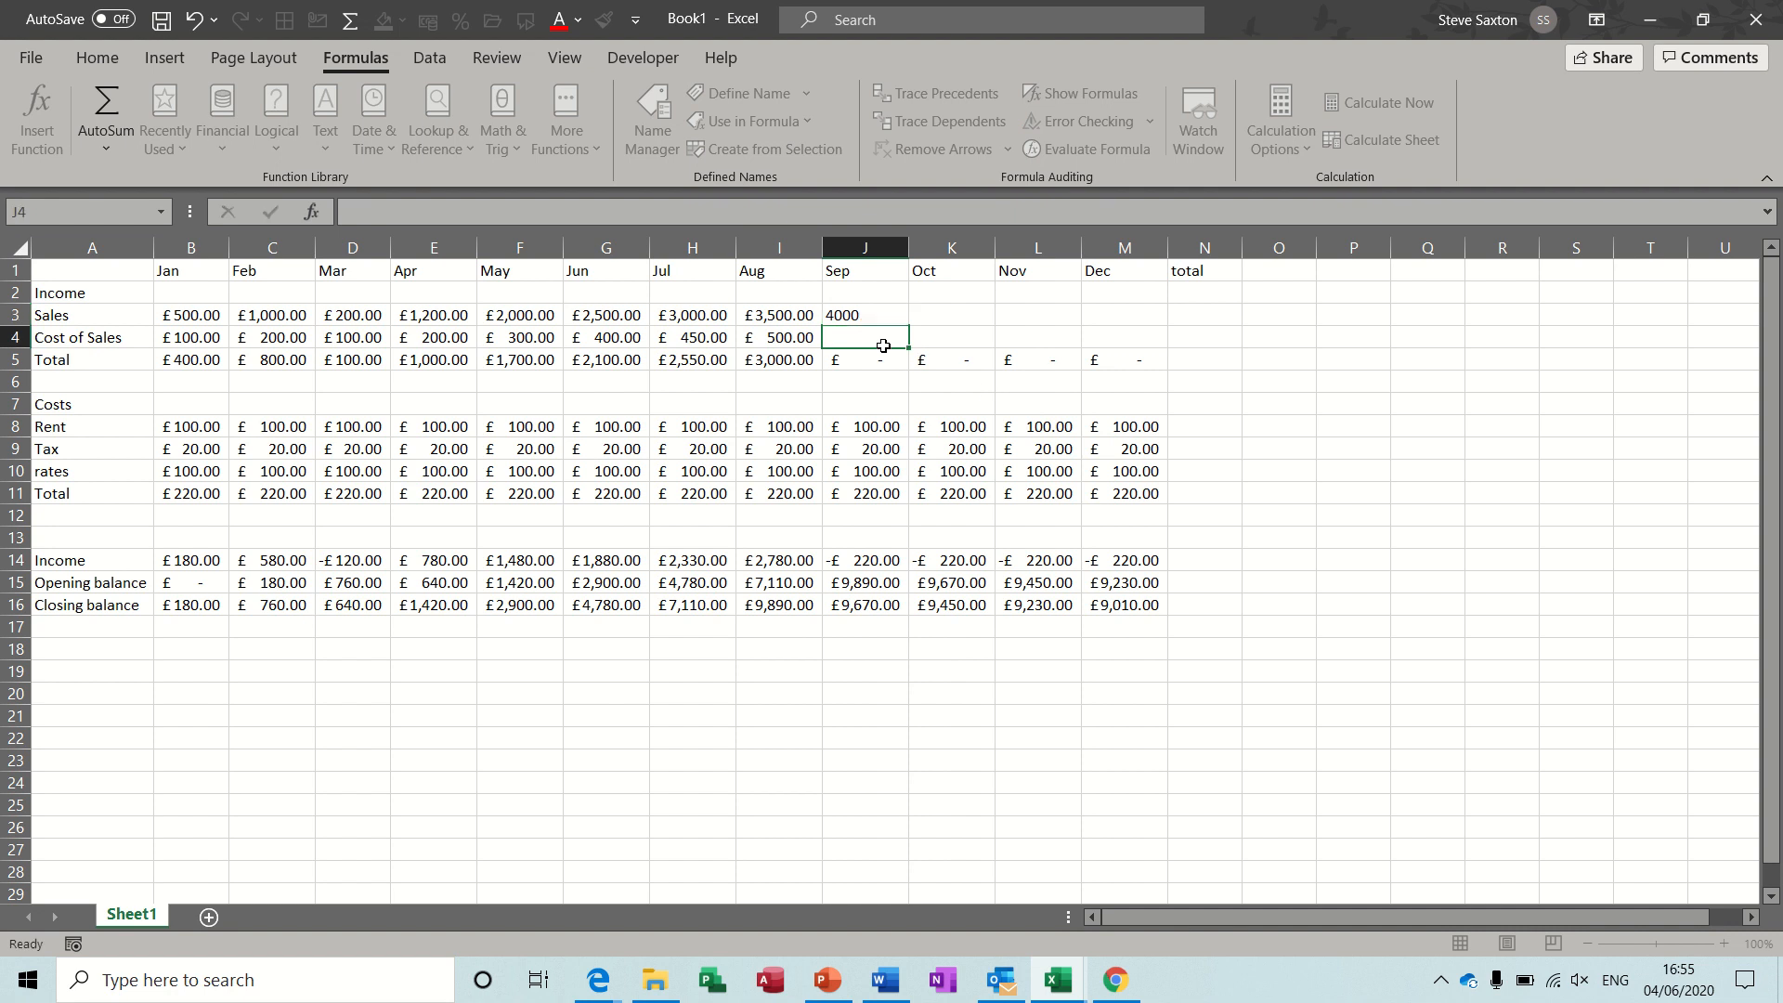
text(5)
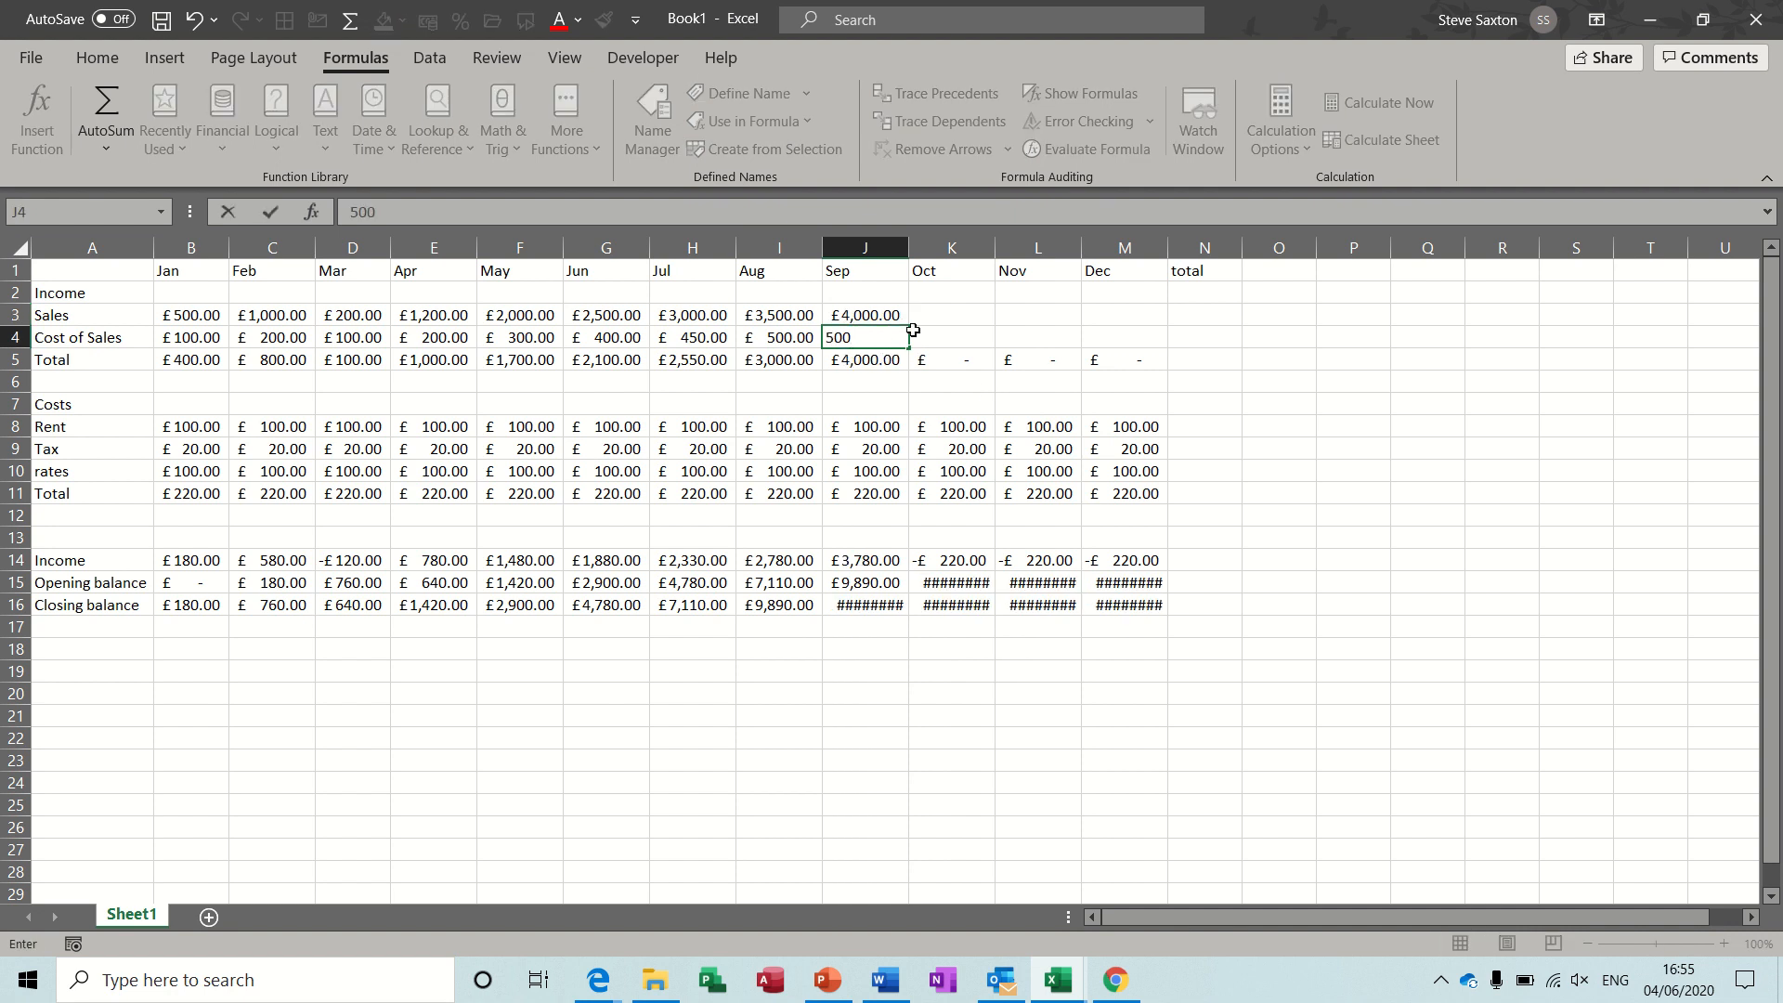
text(00)
Enter Sales of 4500 for October, 5000 for November and 5500 for December in K3:M3
click(943, 315)
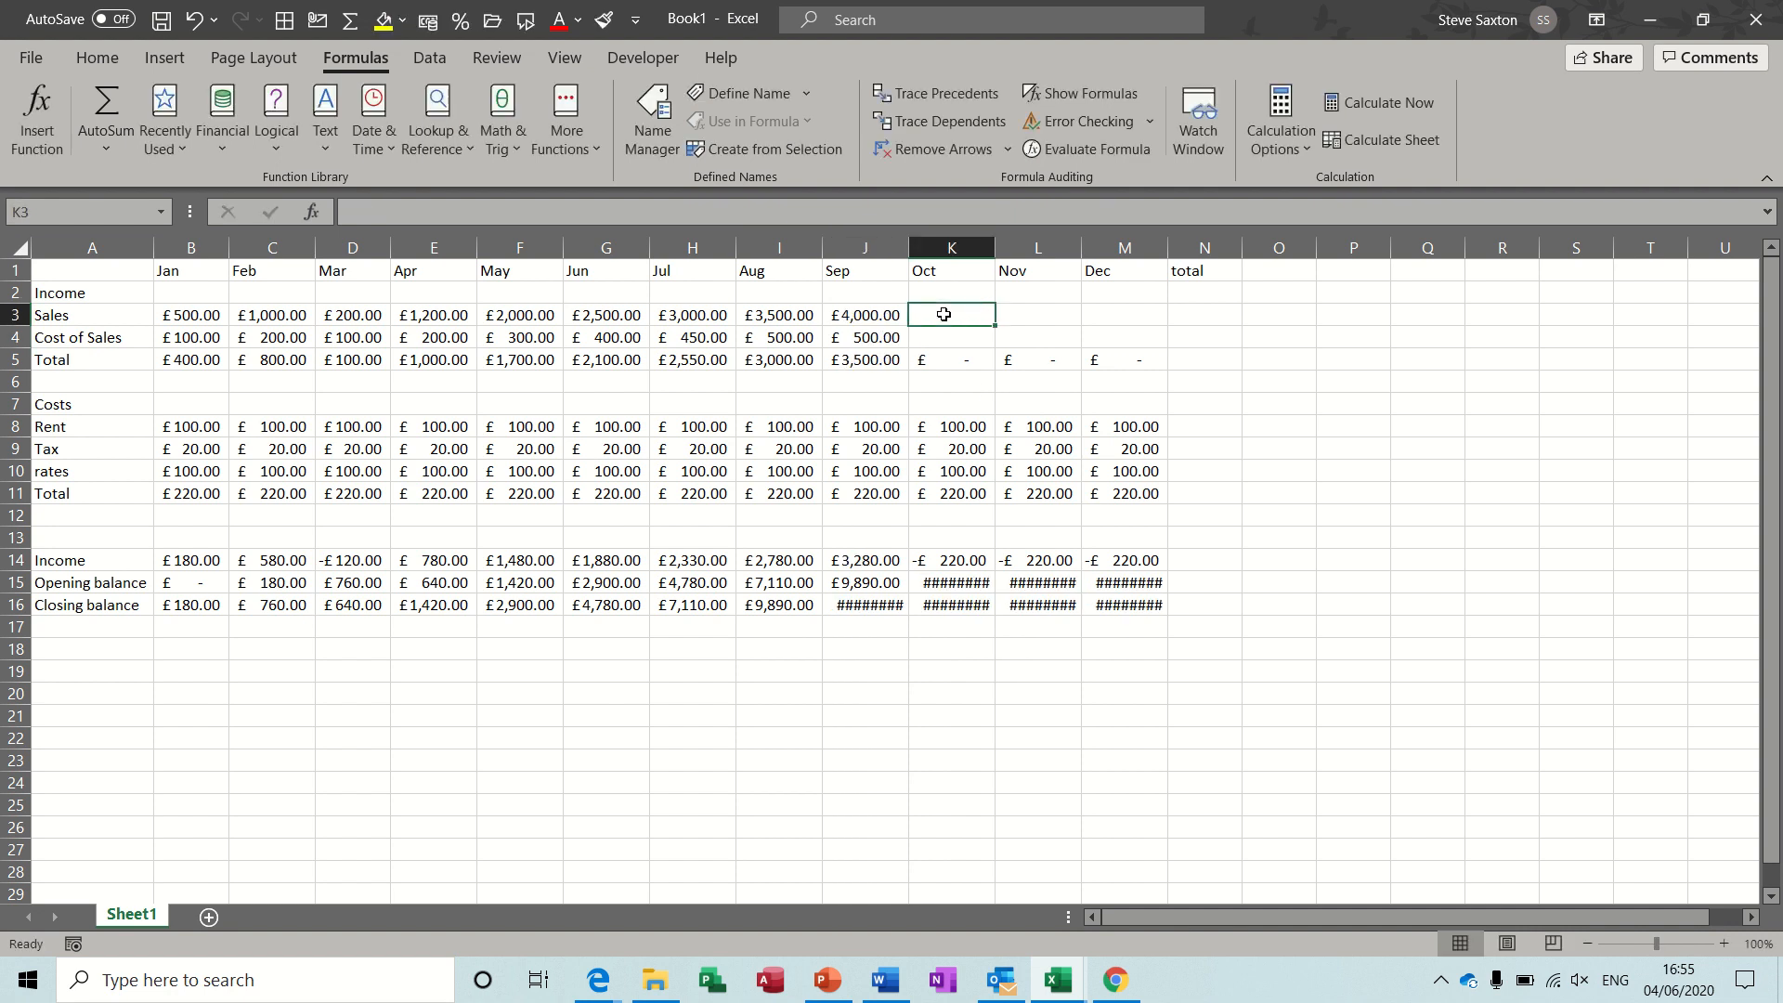
text(4500)
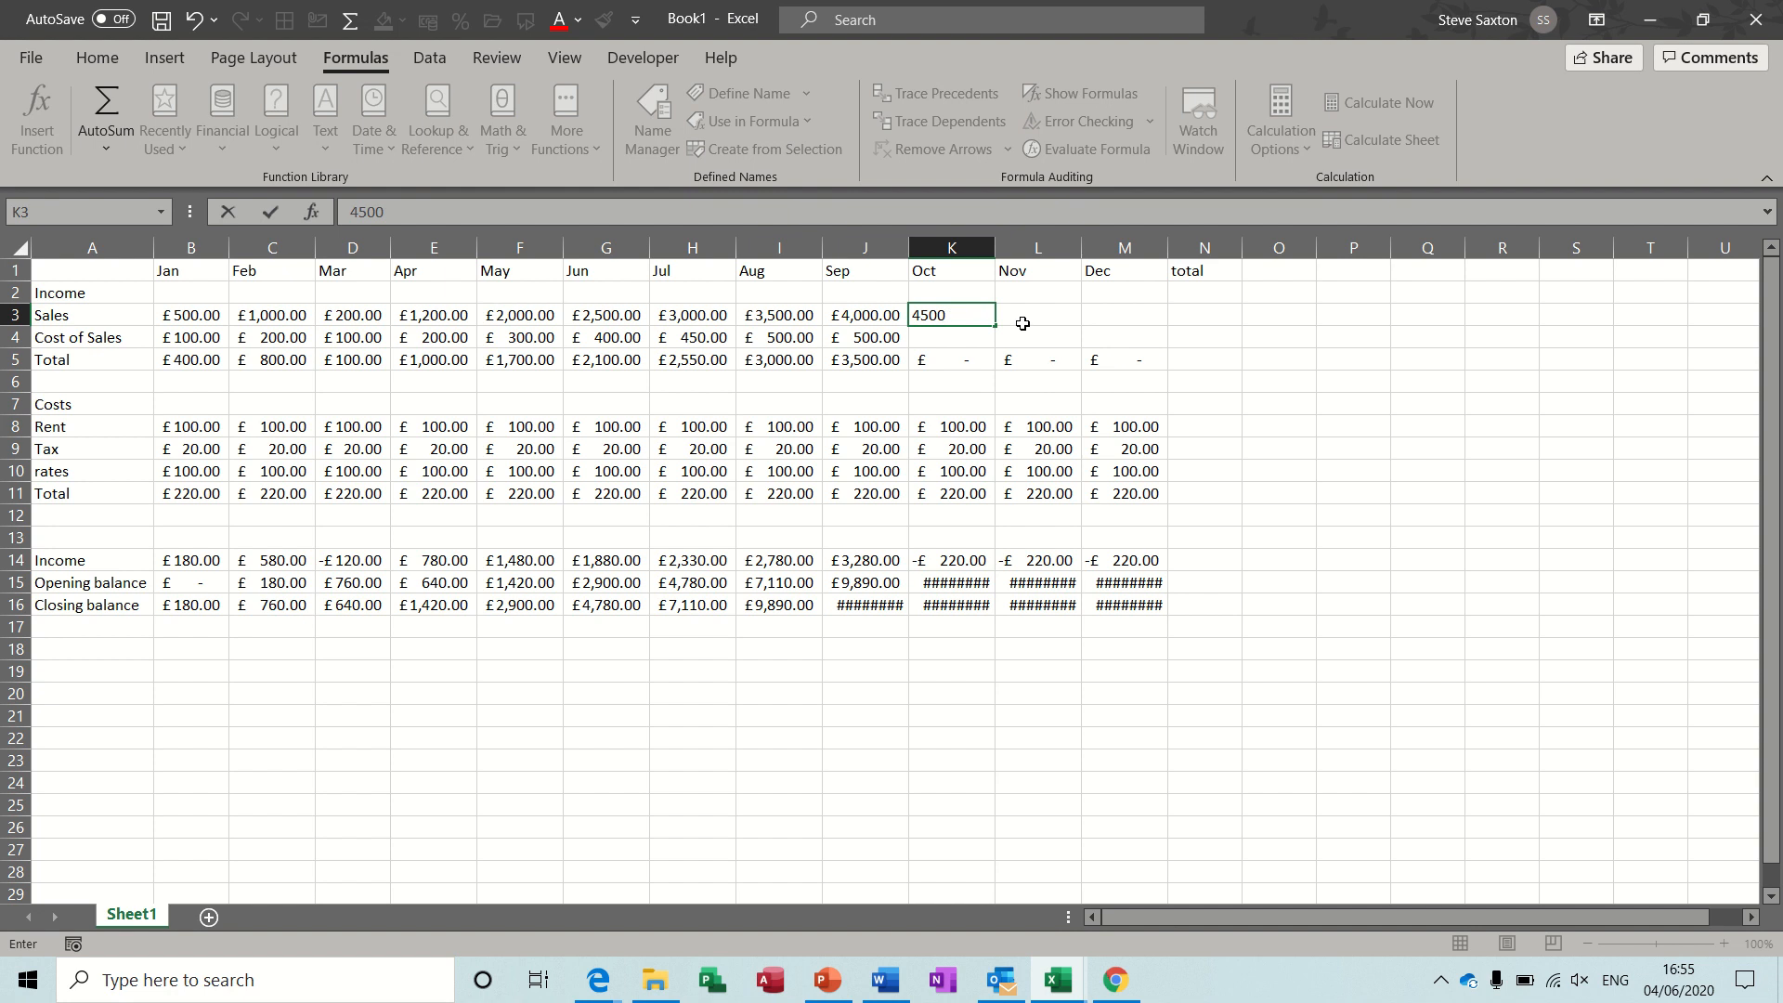
click(1021, 324)
text(5000)
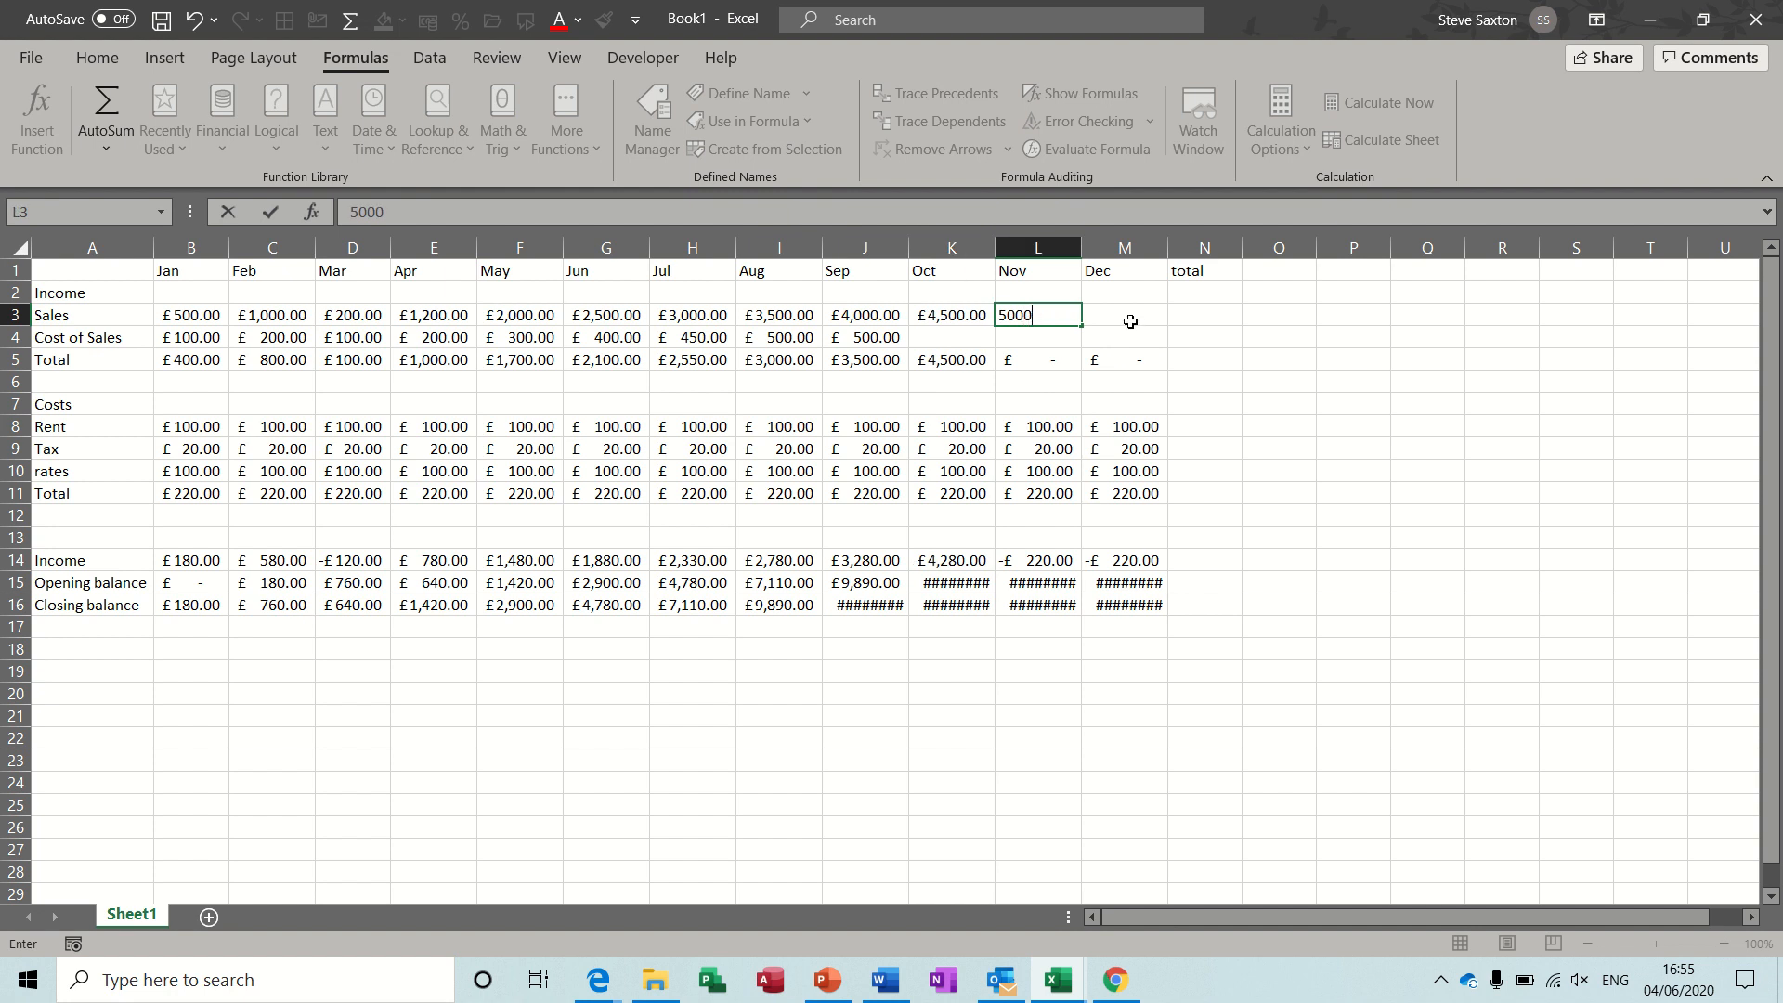
click(1131, 322)
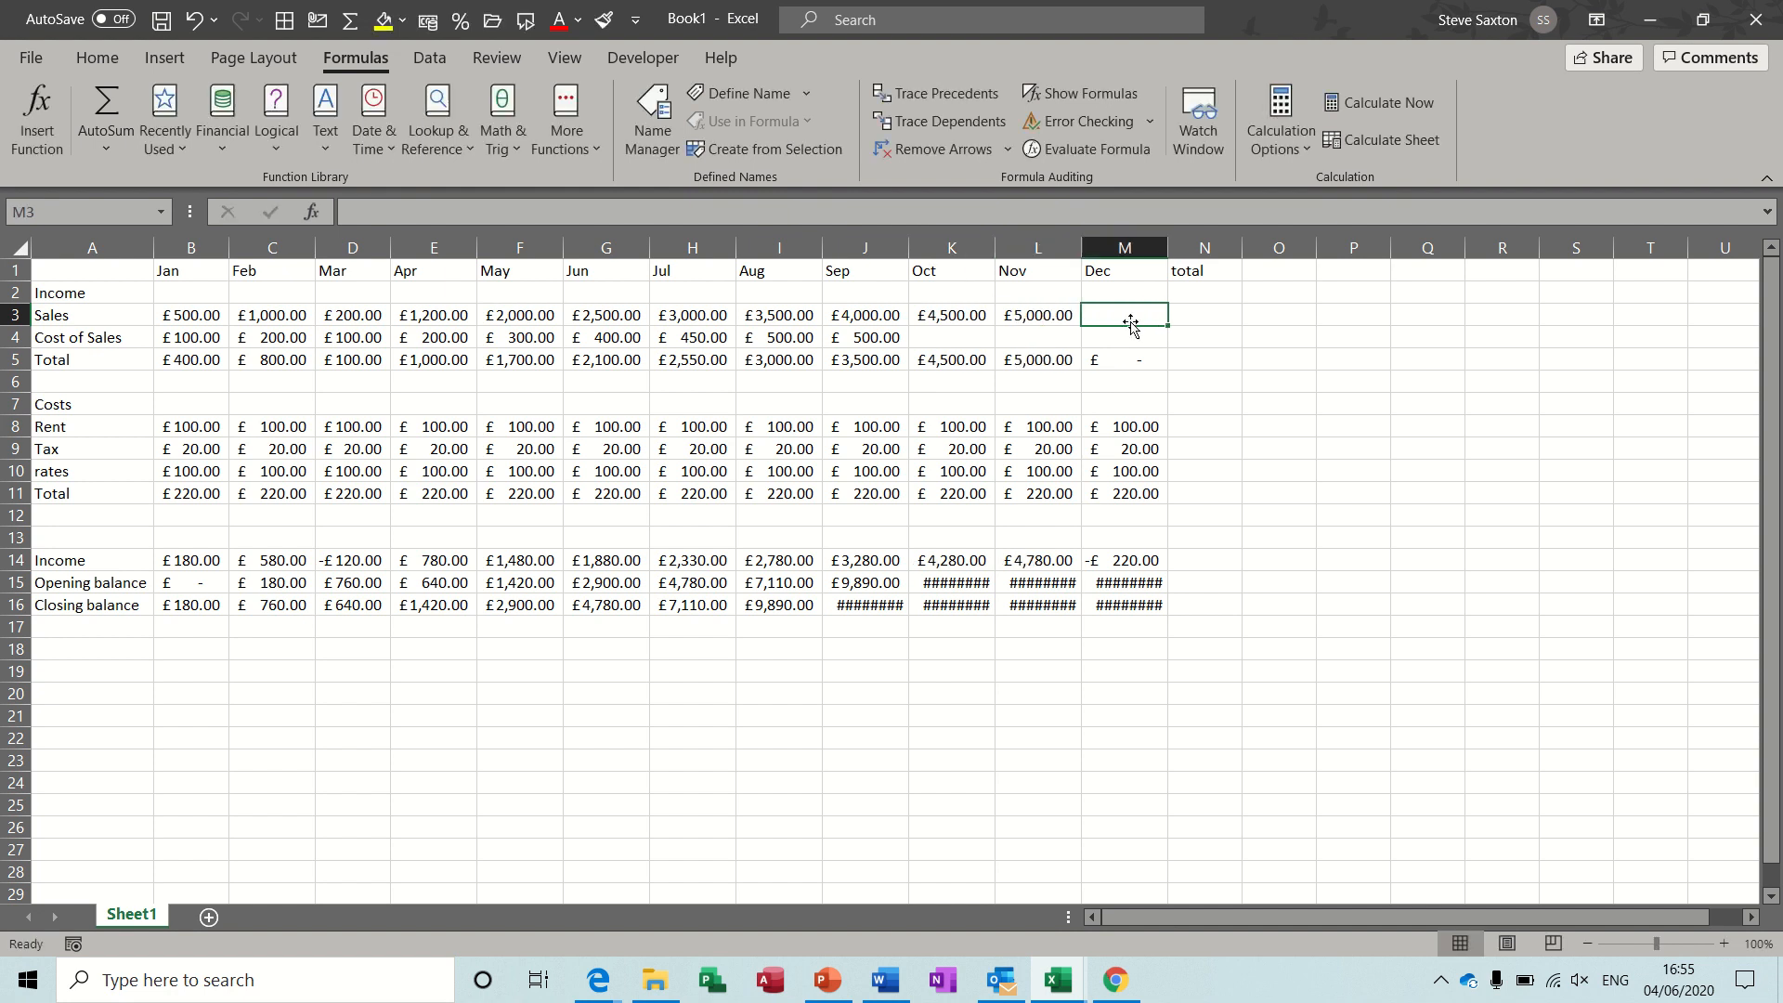
text(5500)
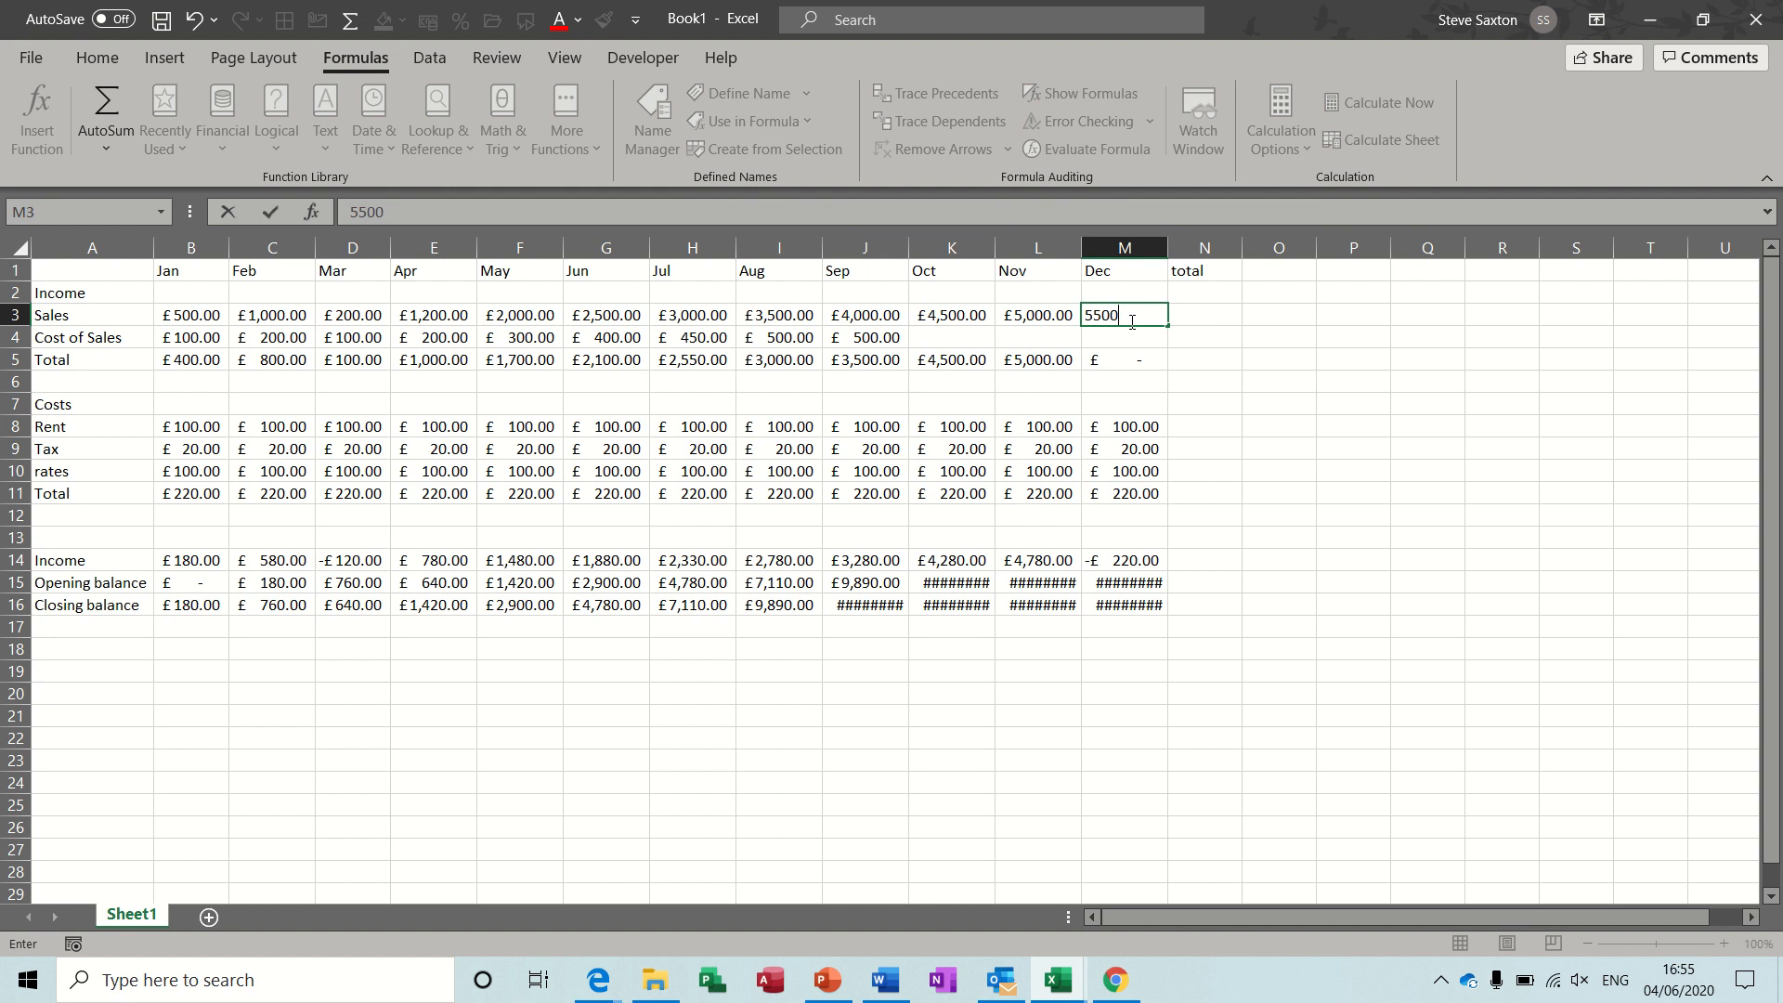
Fill September's Cost of Sales in J4 across to December in M4
click(945, 337)
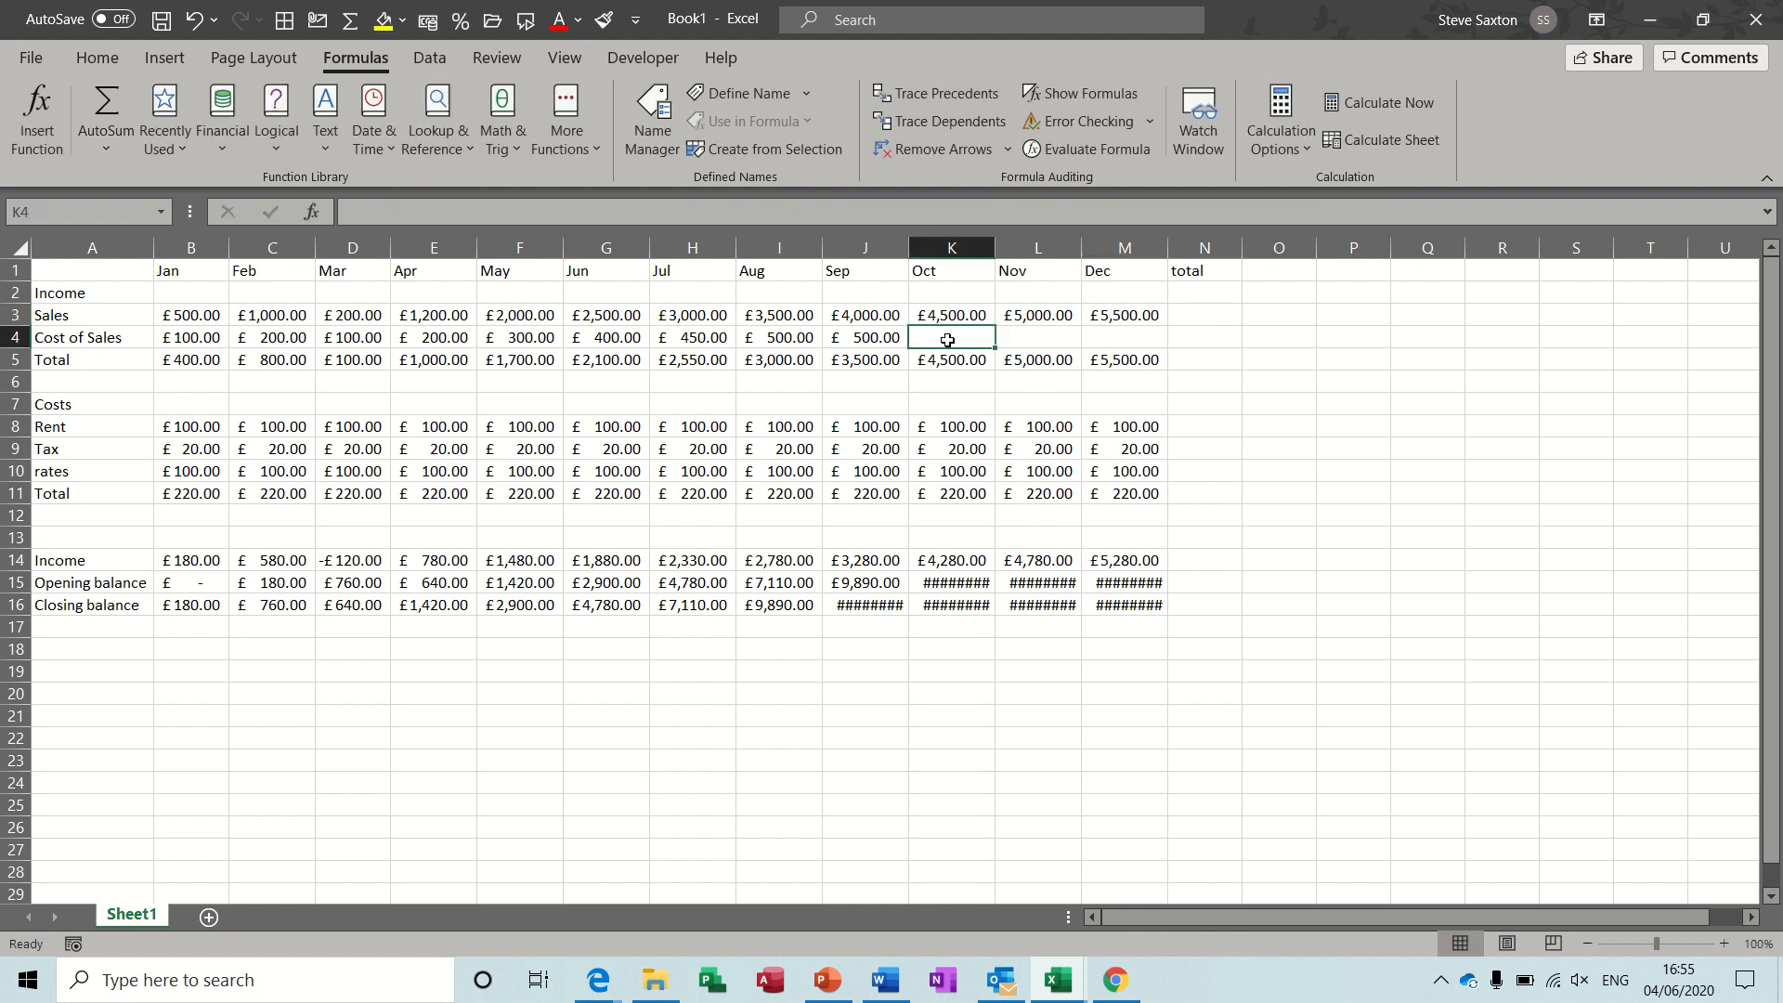
click(873, 338)
drag(909, 347, 1124, 343)
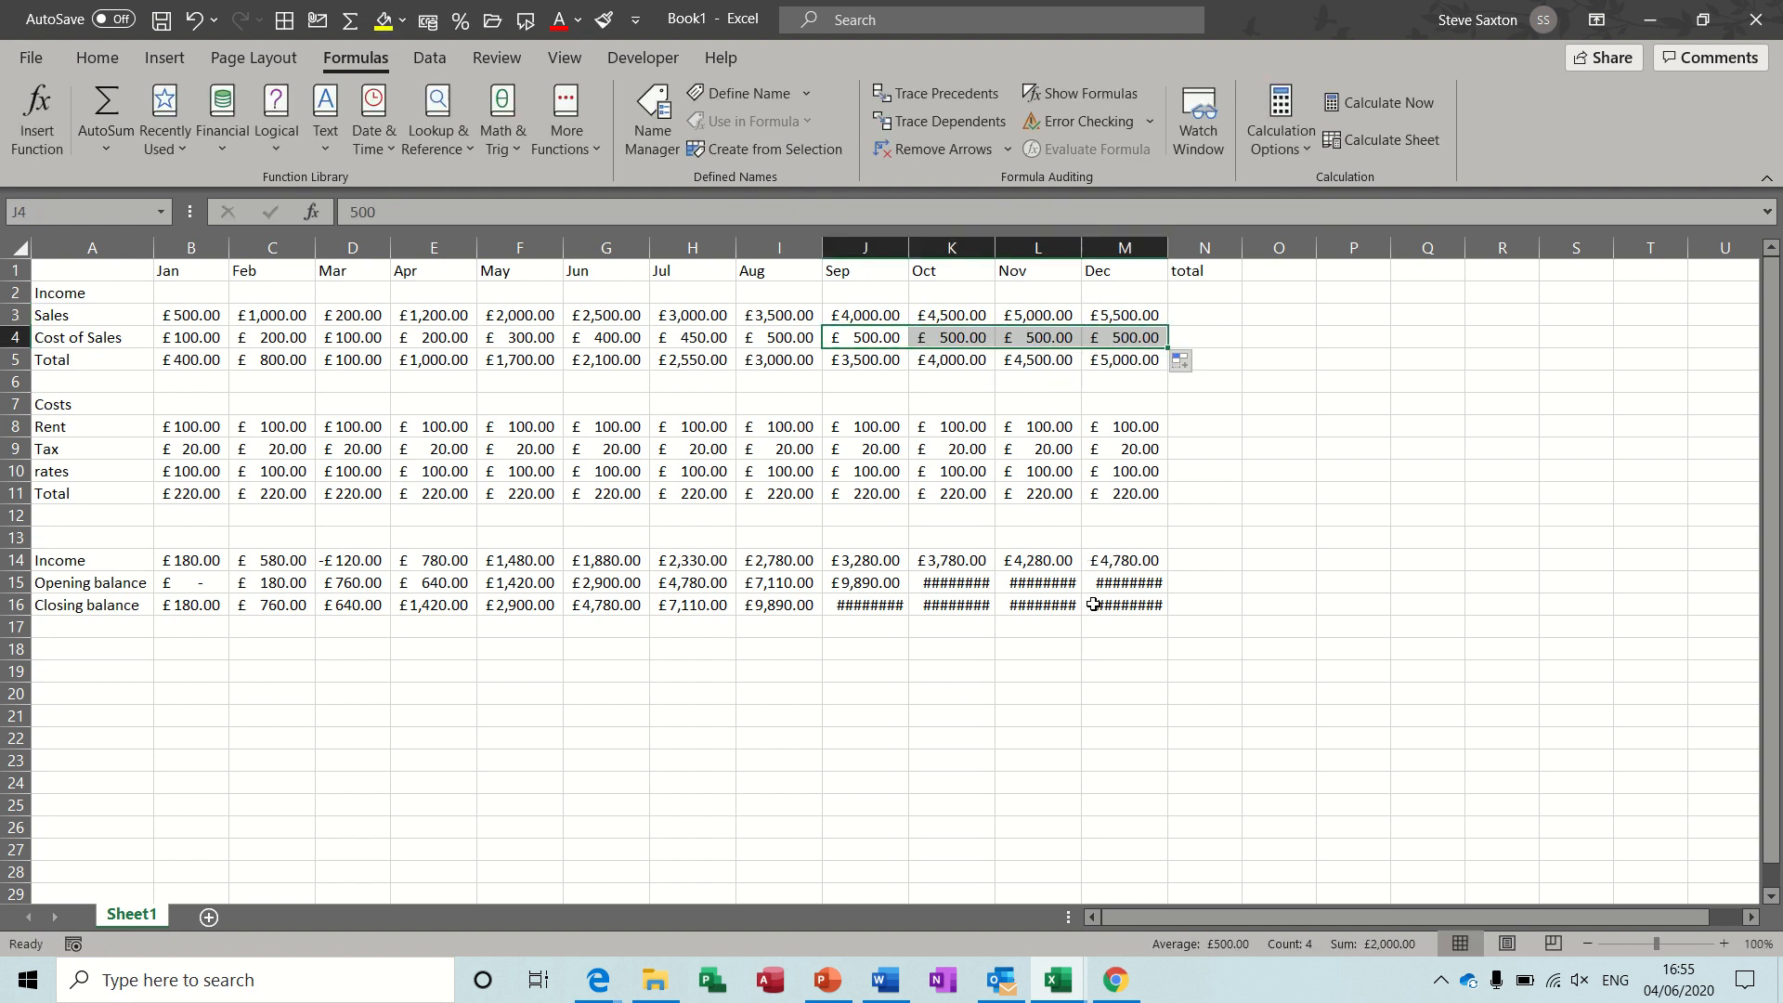
Autofit all column widths on the sheet and select December's Closing balance in M16
click(18, 248)
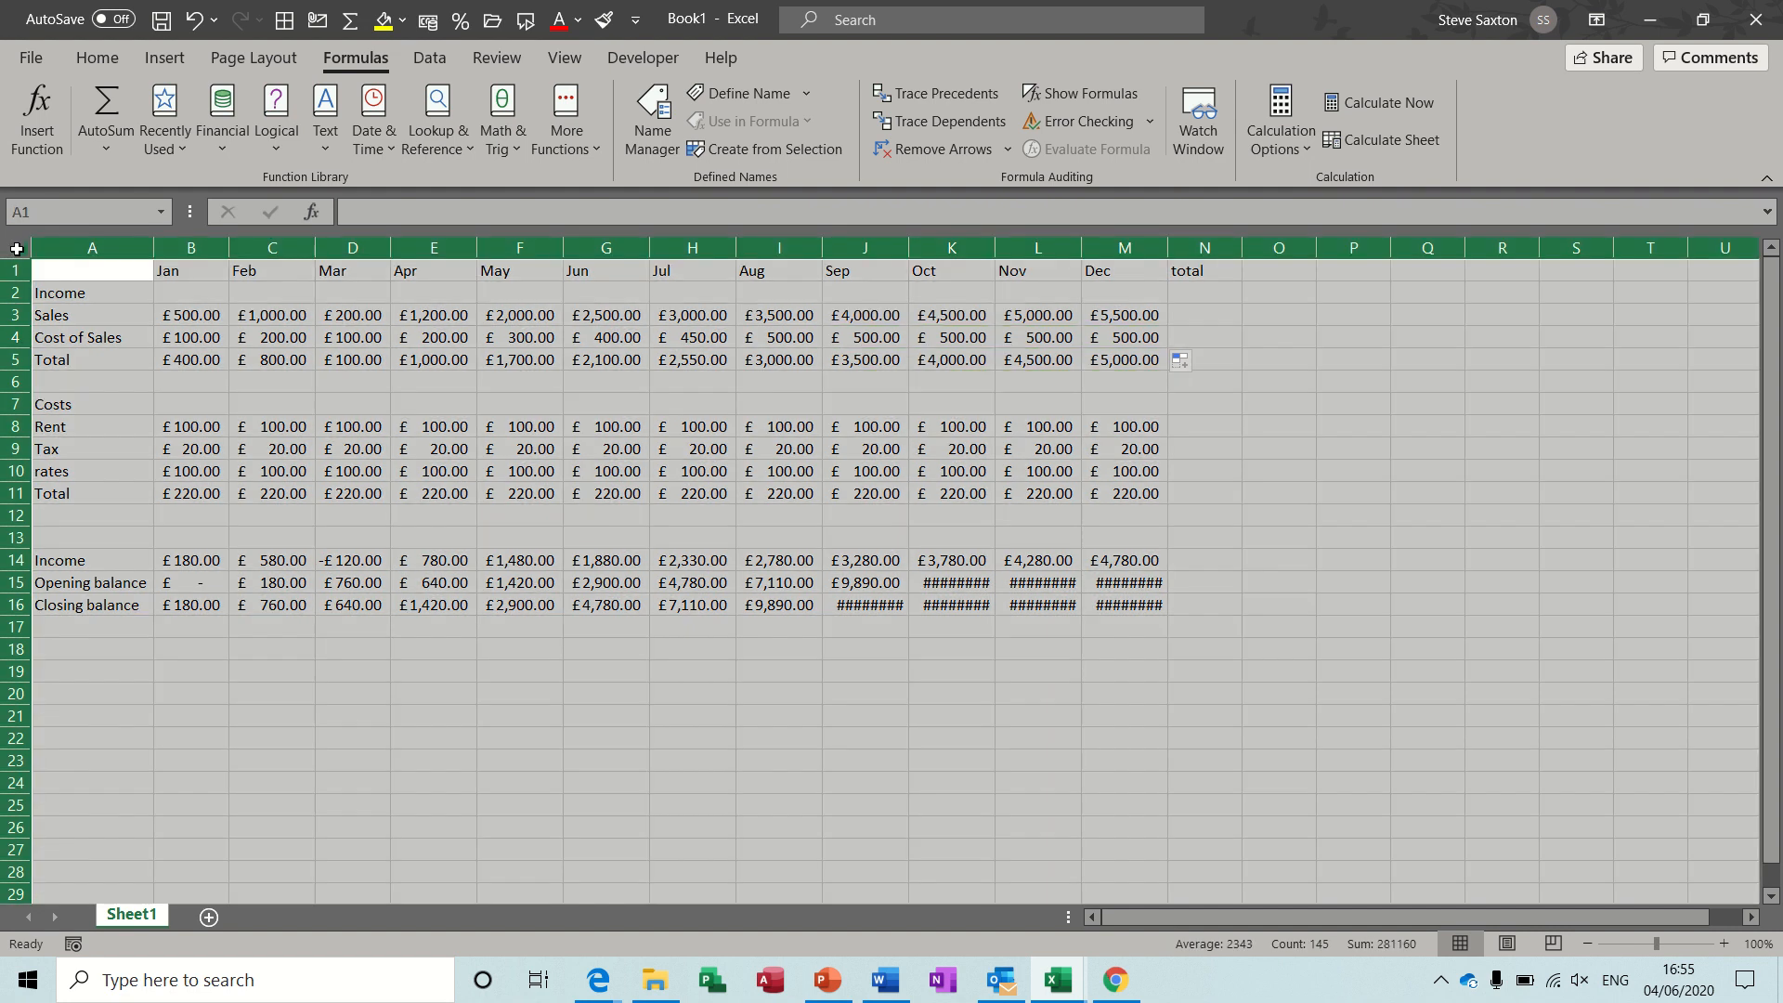
double_click(154, 248)
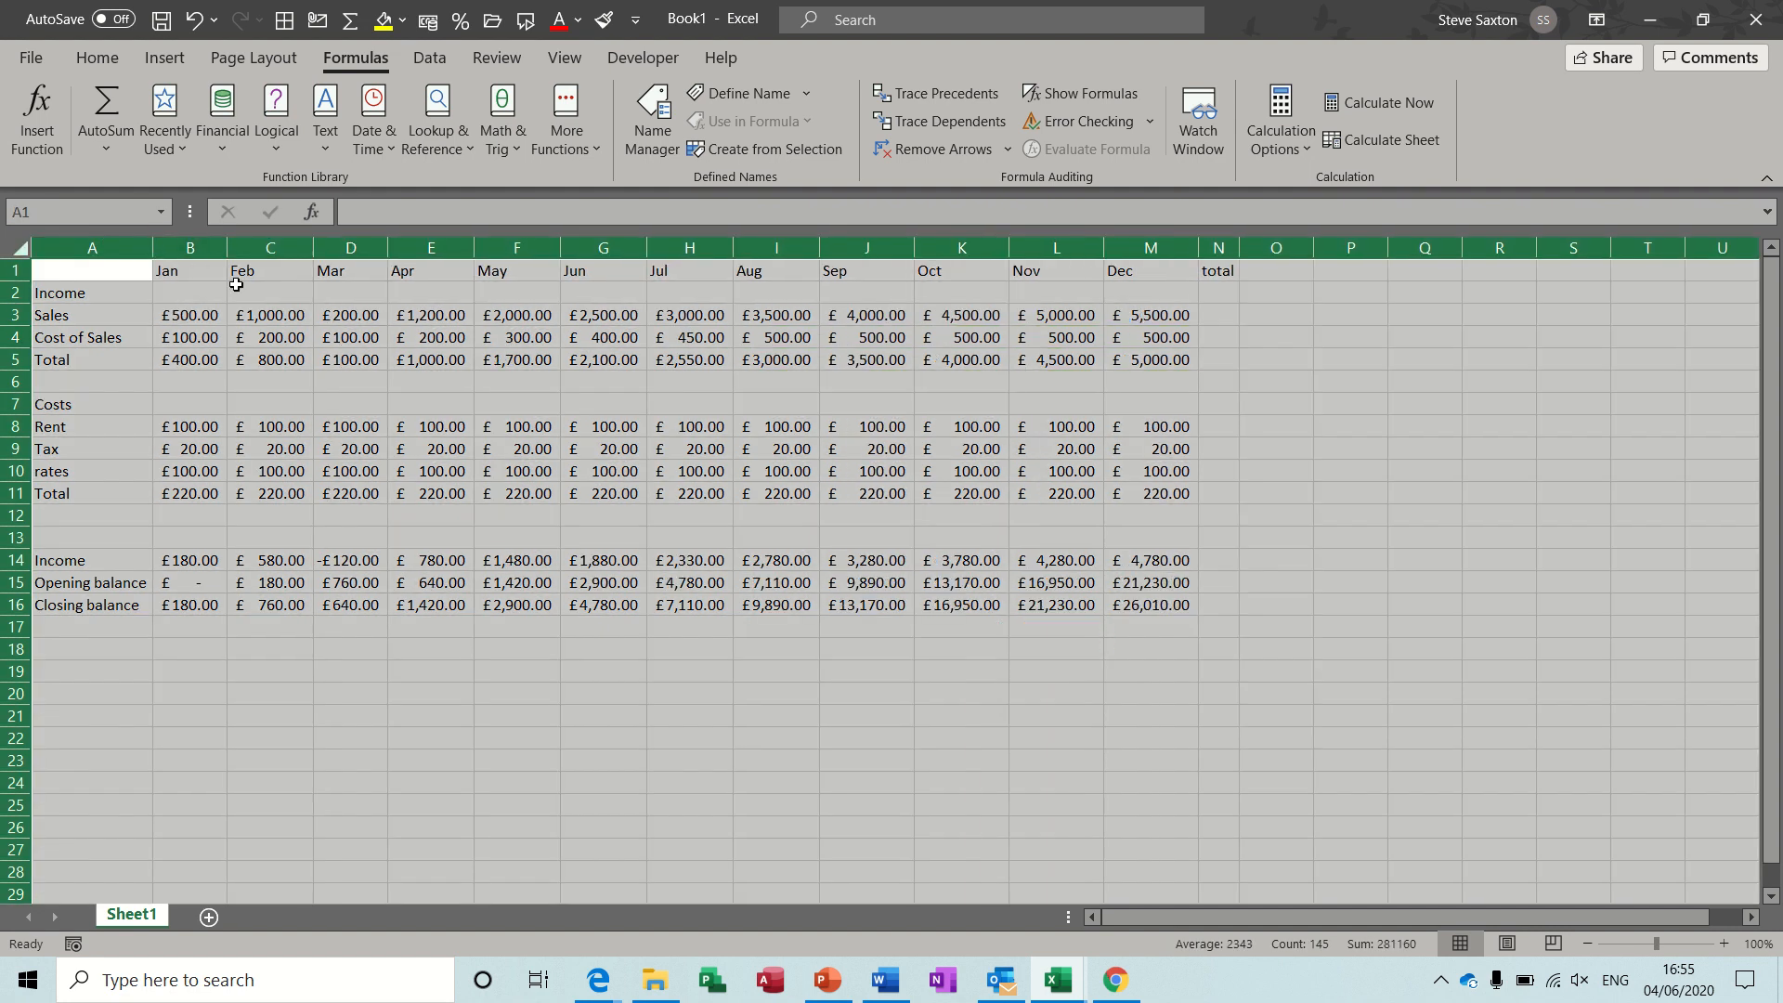
click(703, 473)
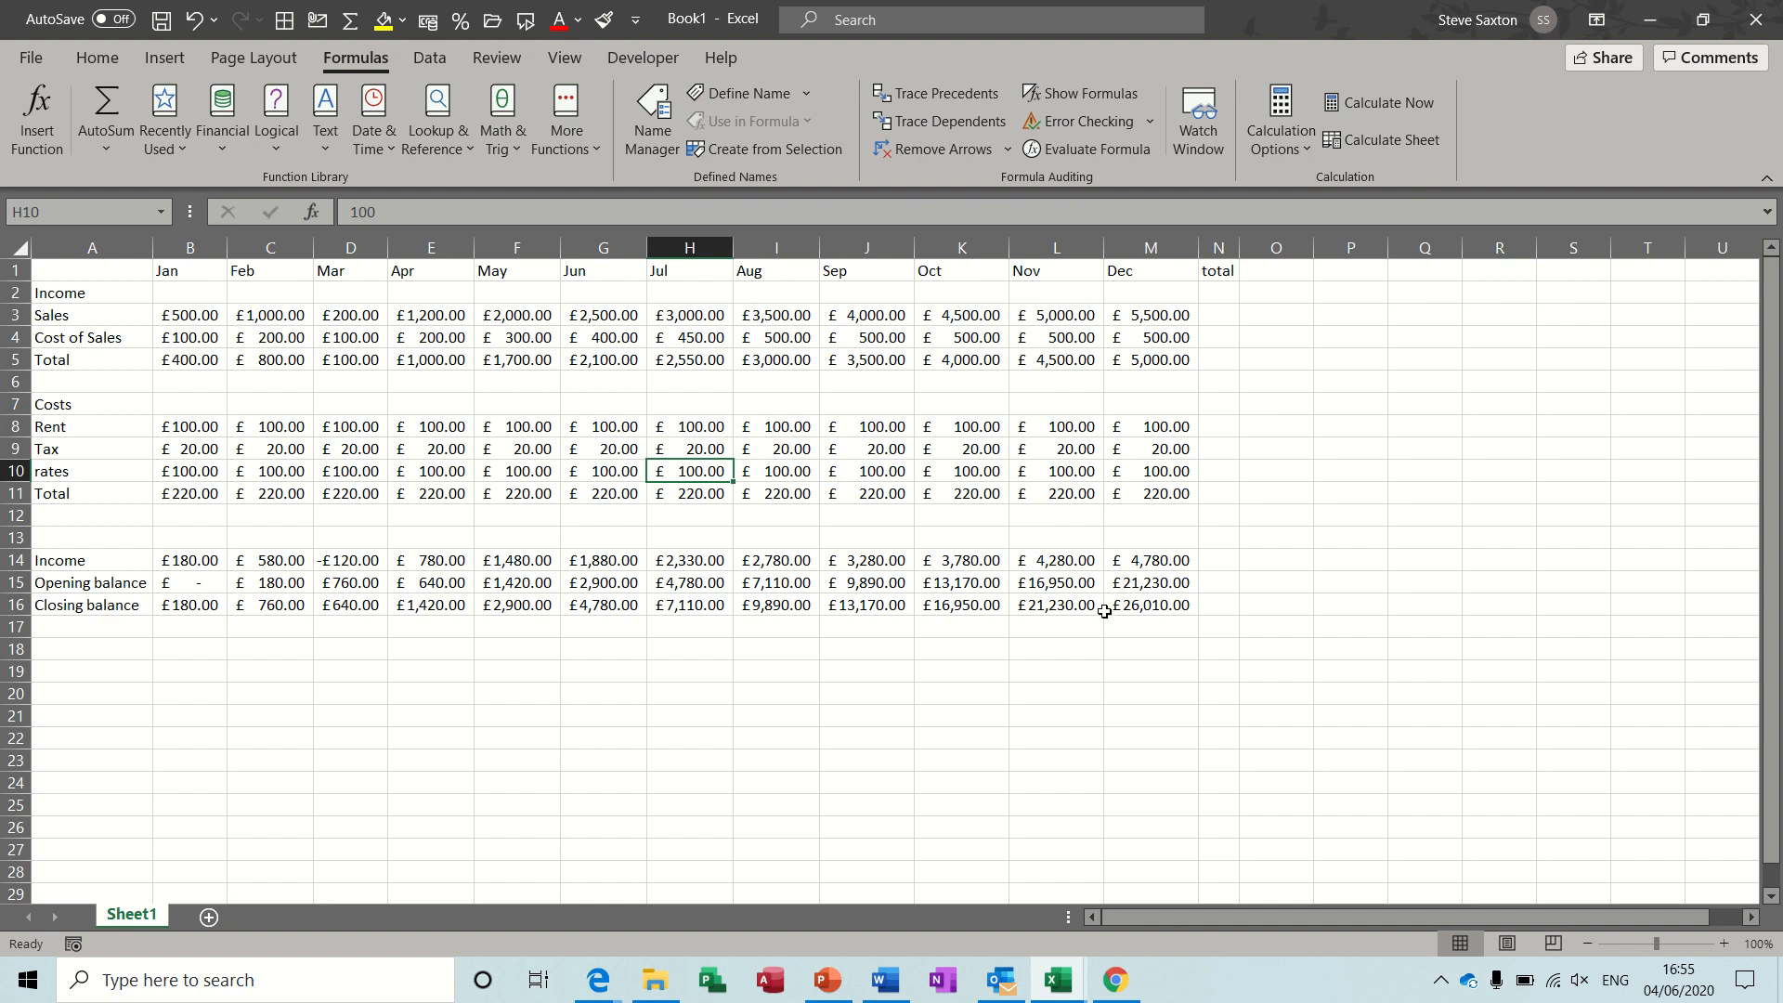
click(1156, 608)
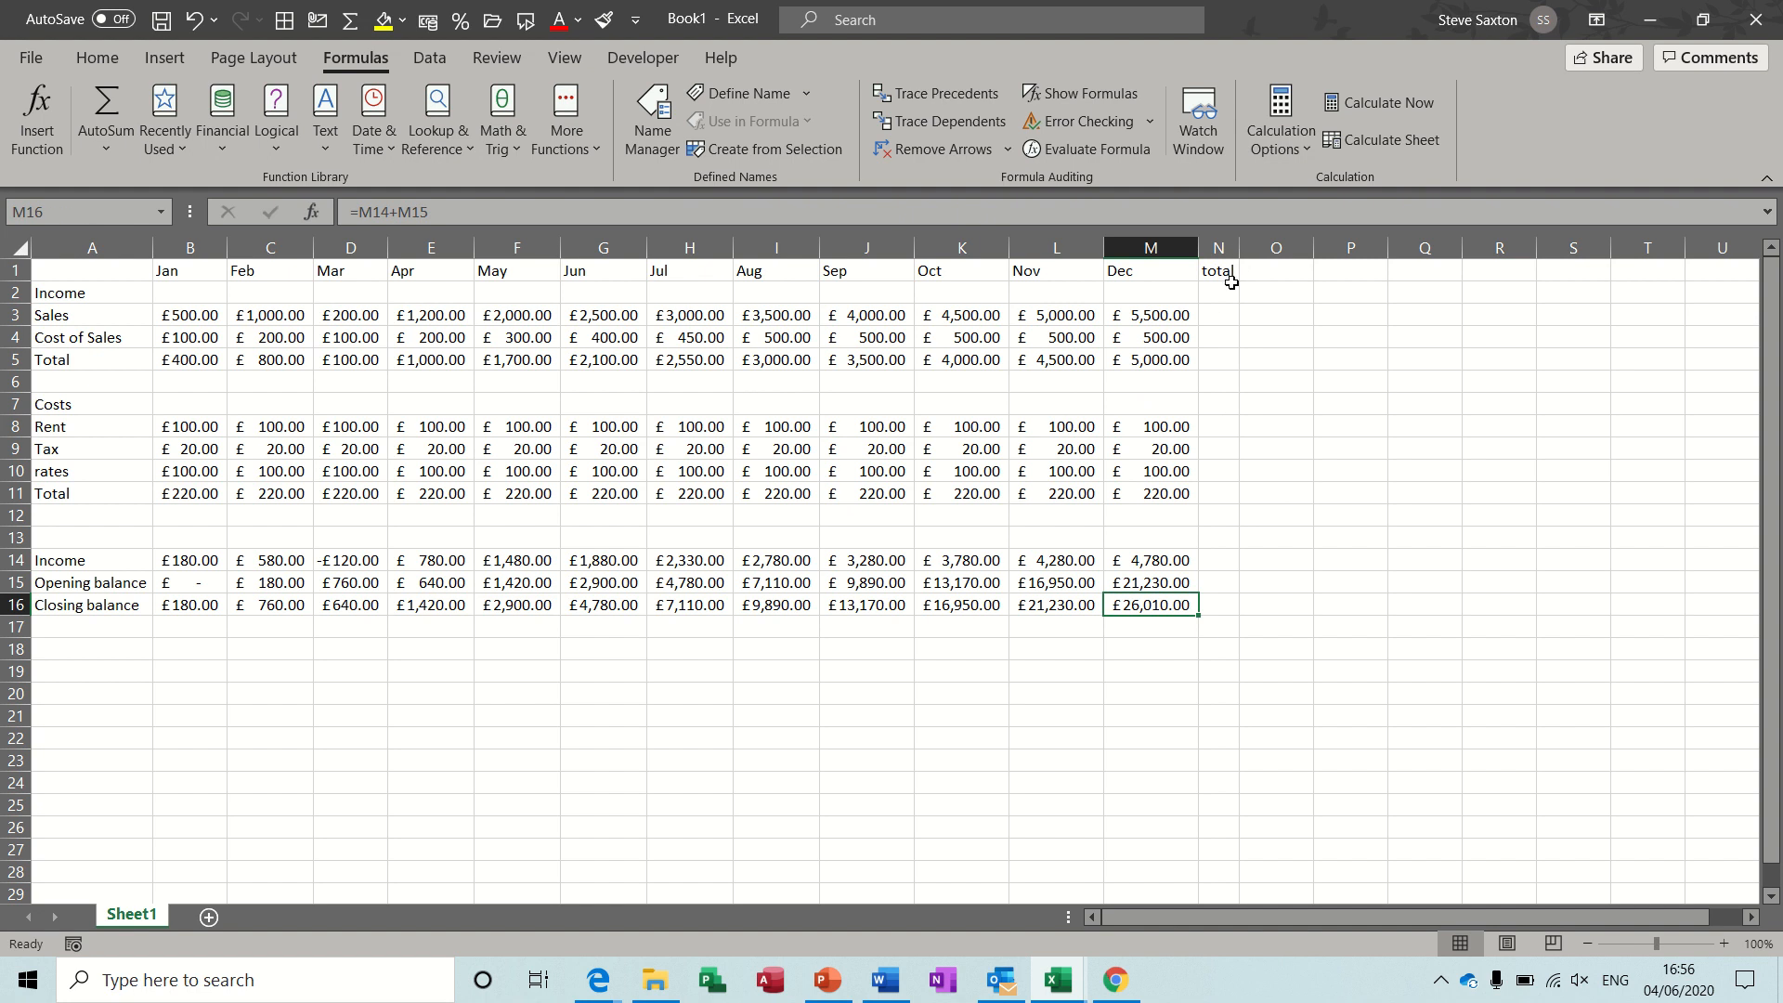
Widen column N, then total Sales for January to December in N3 with =SUM(B3:M3) and fill it down to N4
drag(1239, 247, 1305, 247)
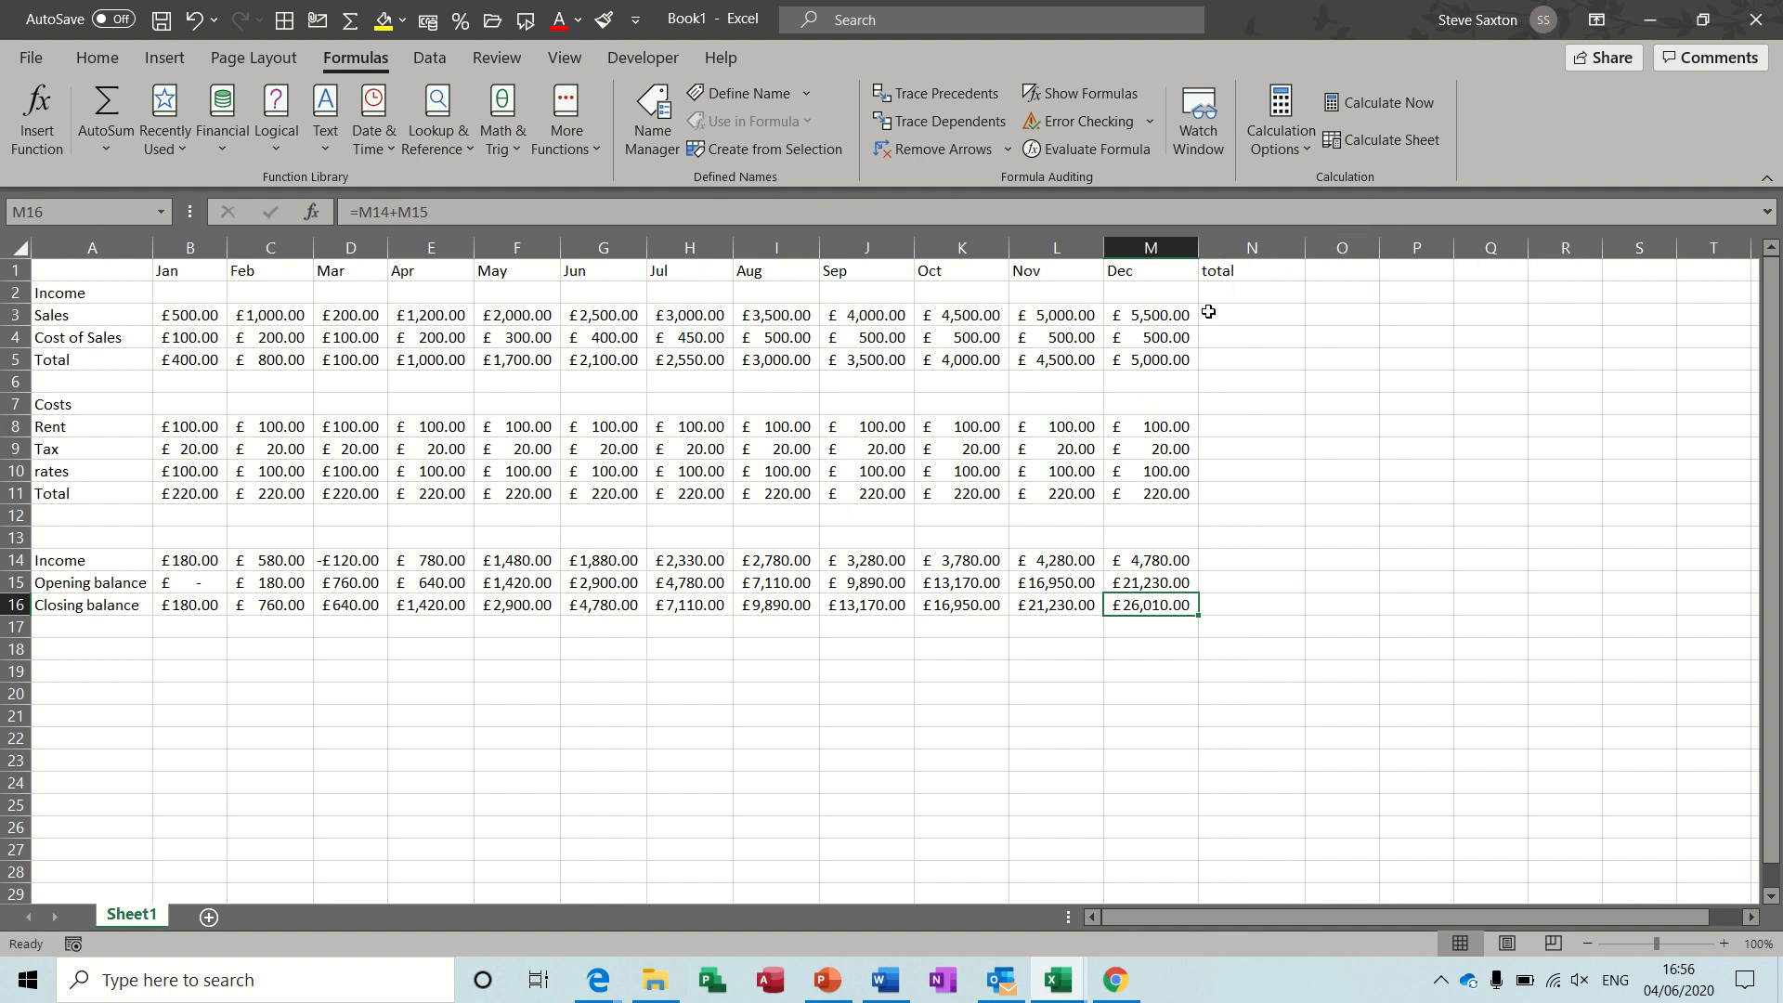
click(1219, 315)
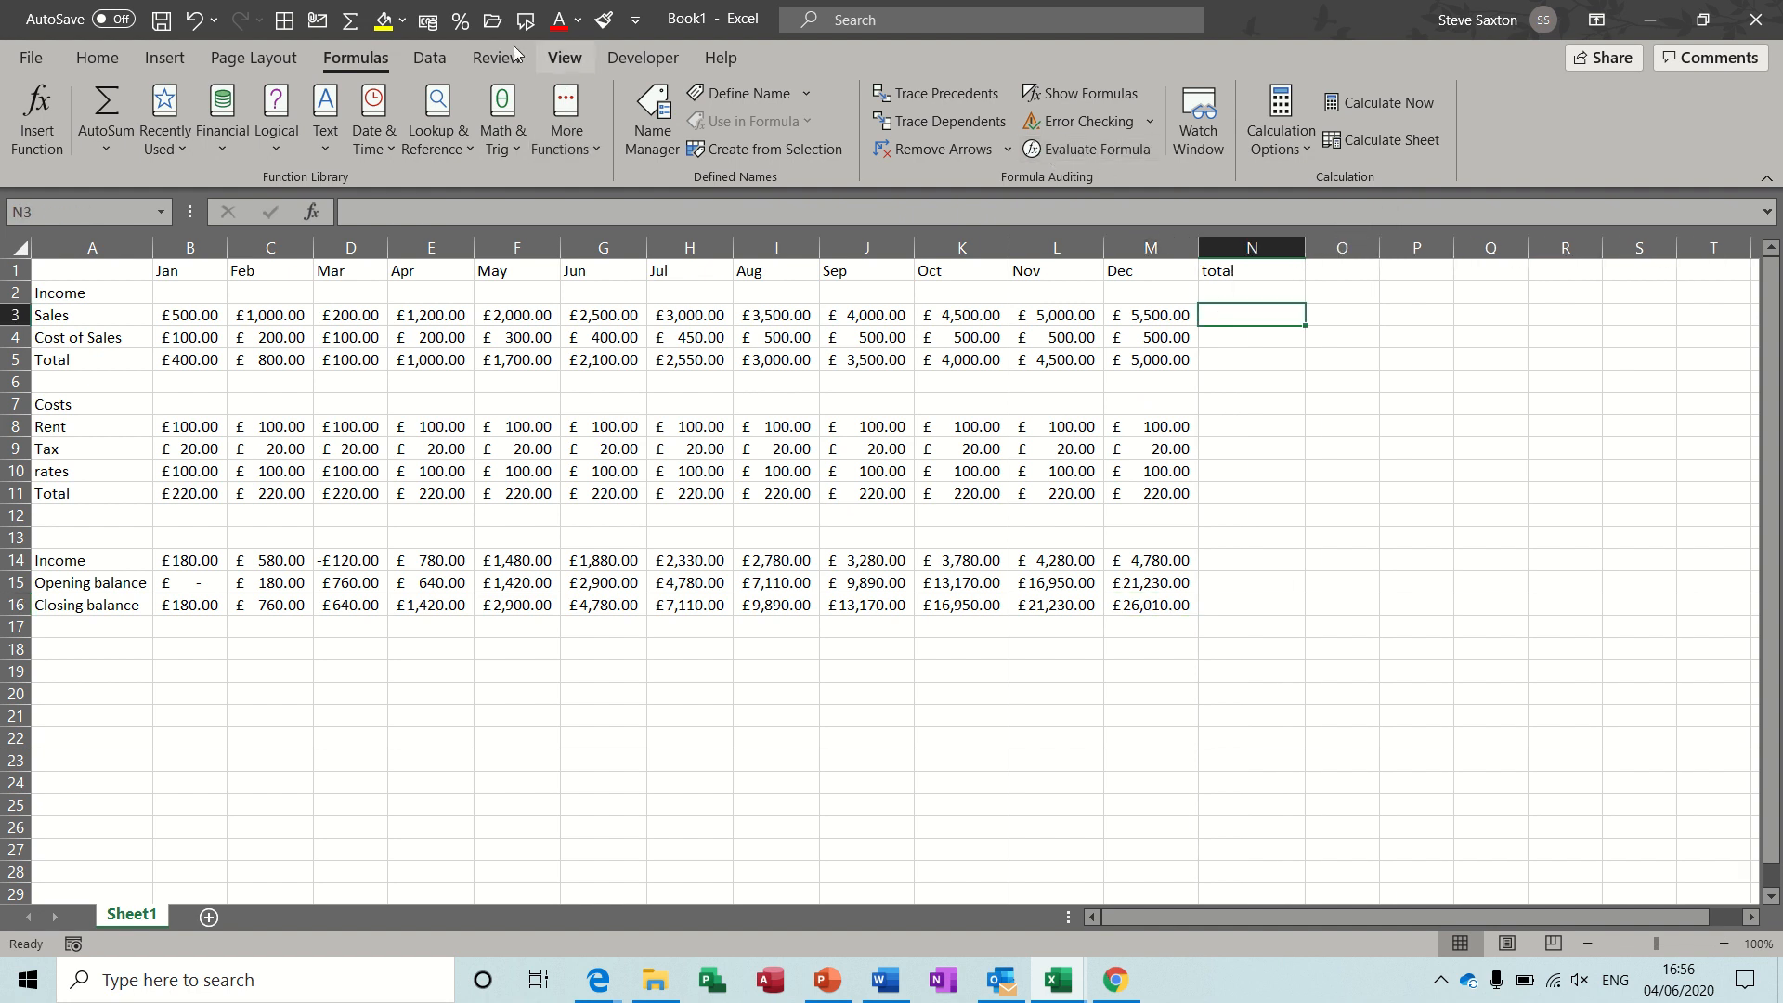
click(350, 23)
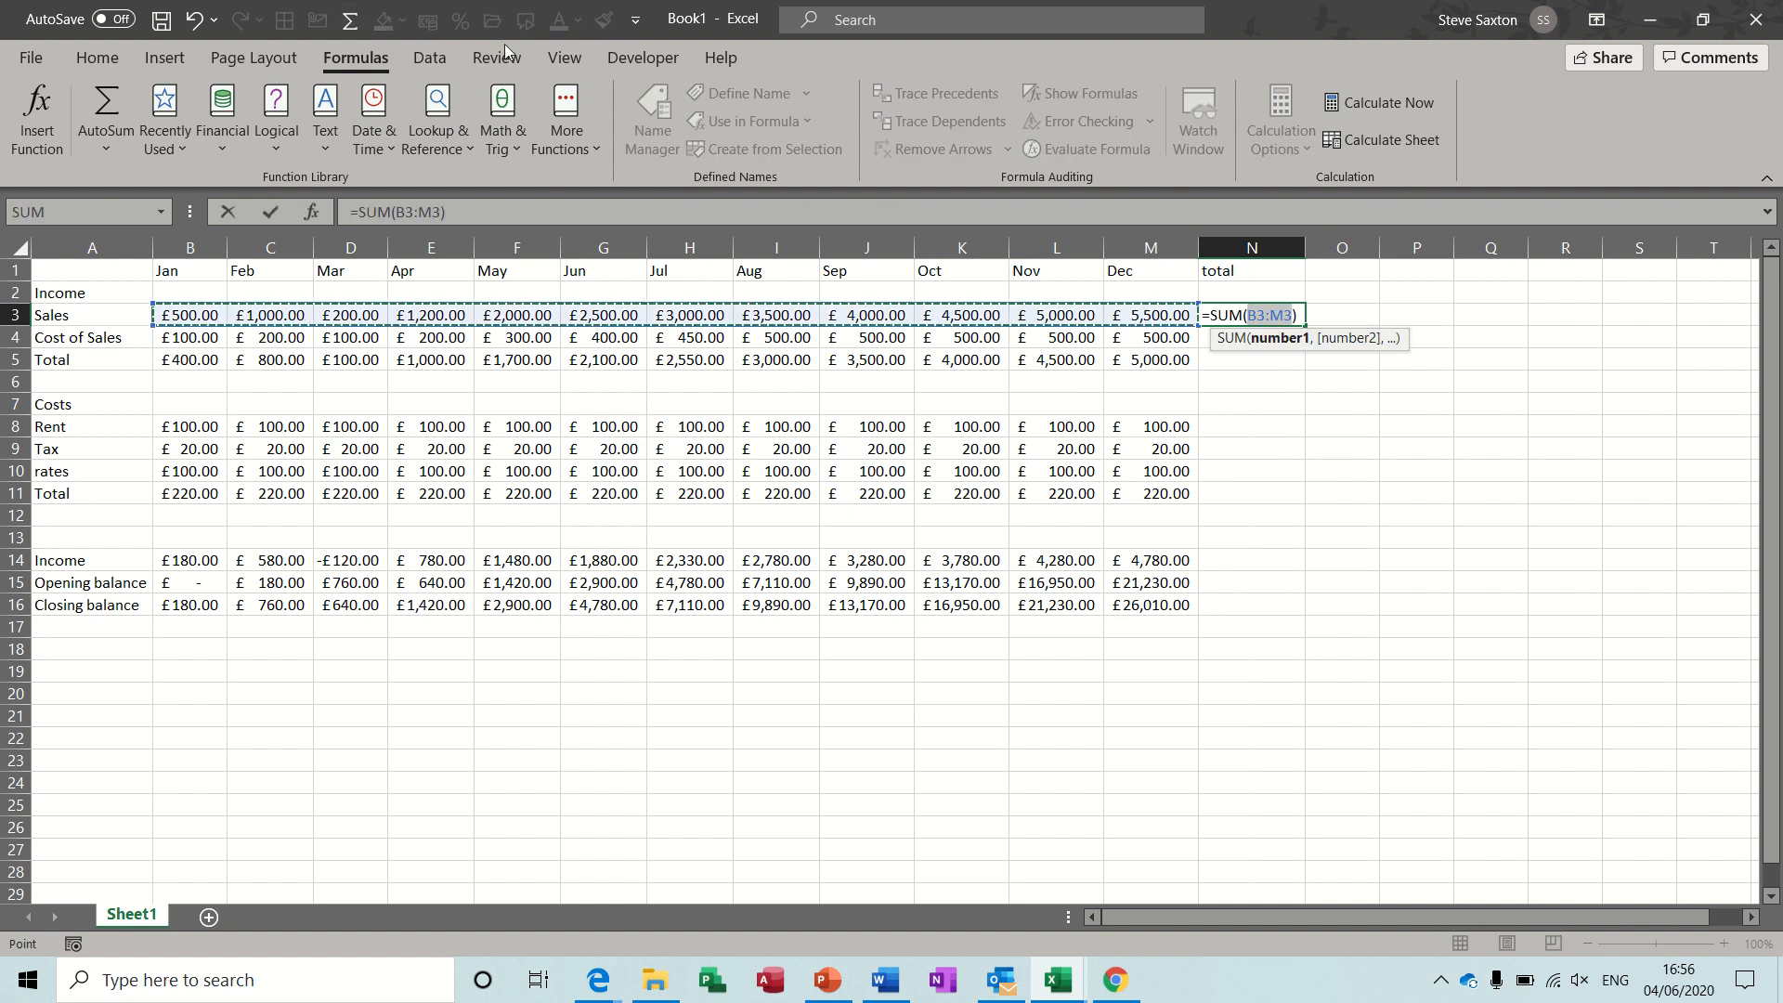
click(271, 214)
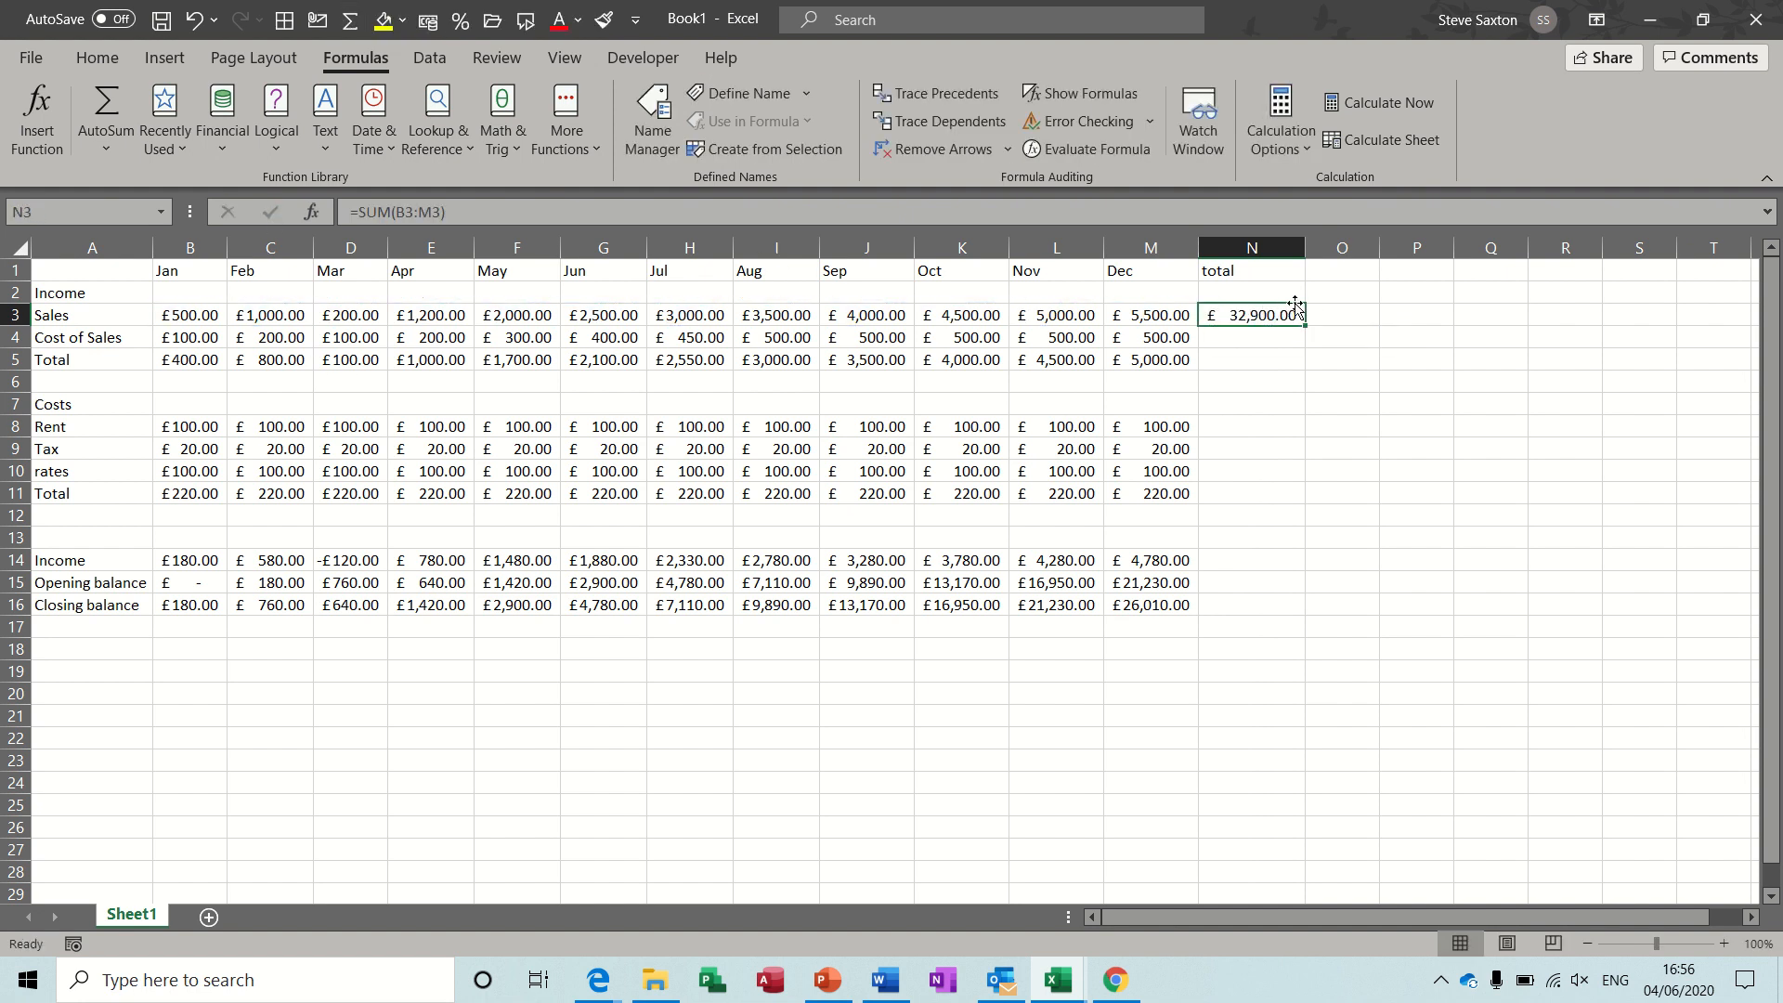
drag(1308, 325, 1304, 338)
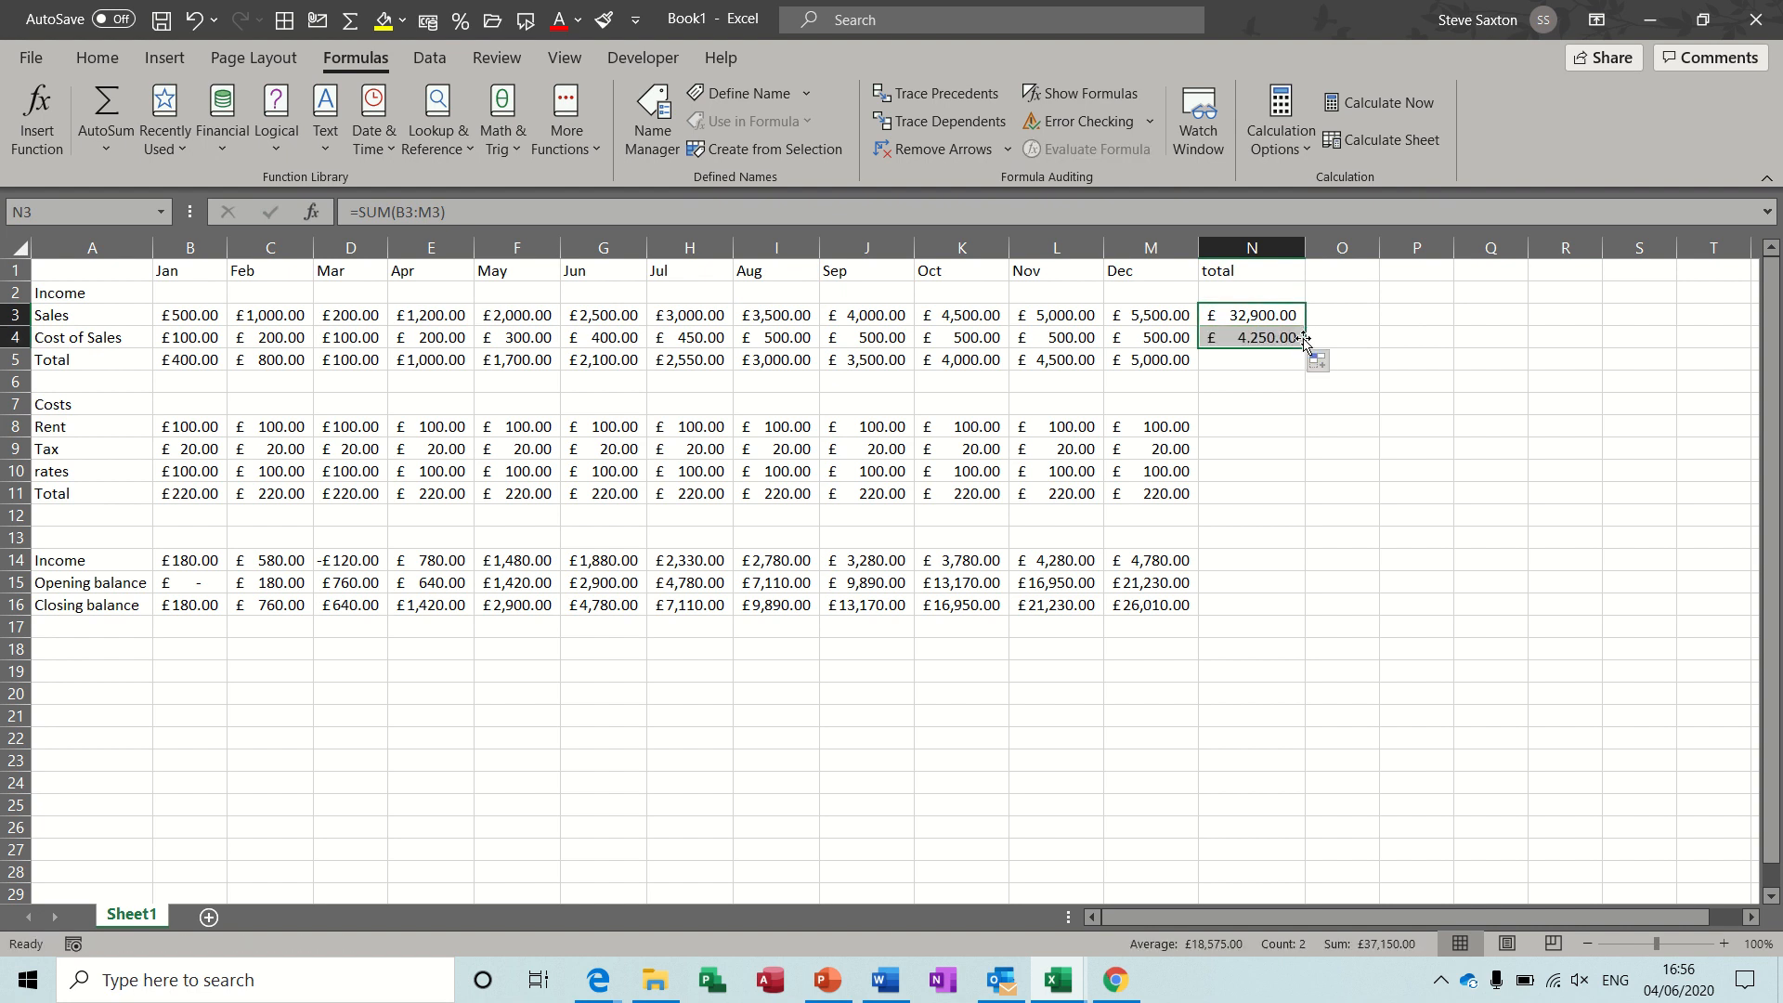
Fill December's income Total formula from M5 across into N5 of the total column and select N5
click(1160, 364)
drag(1198, 370, 1274, 372)
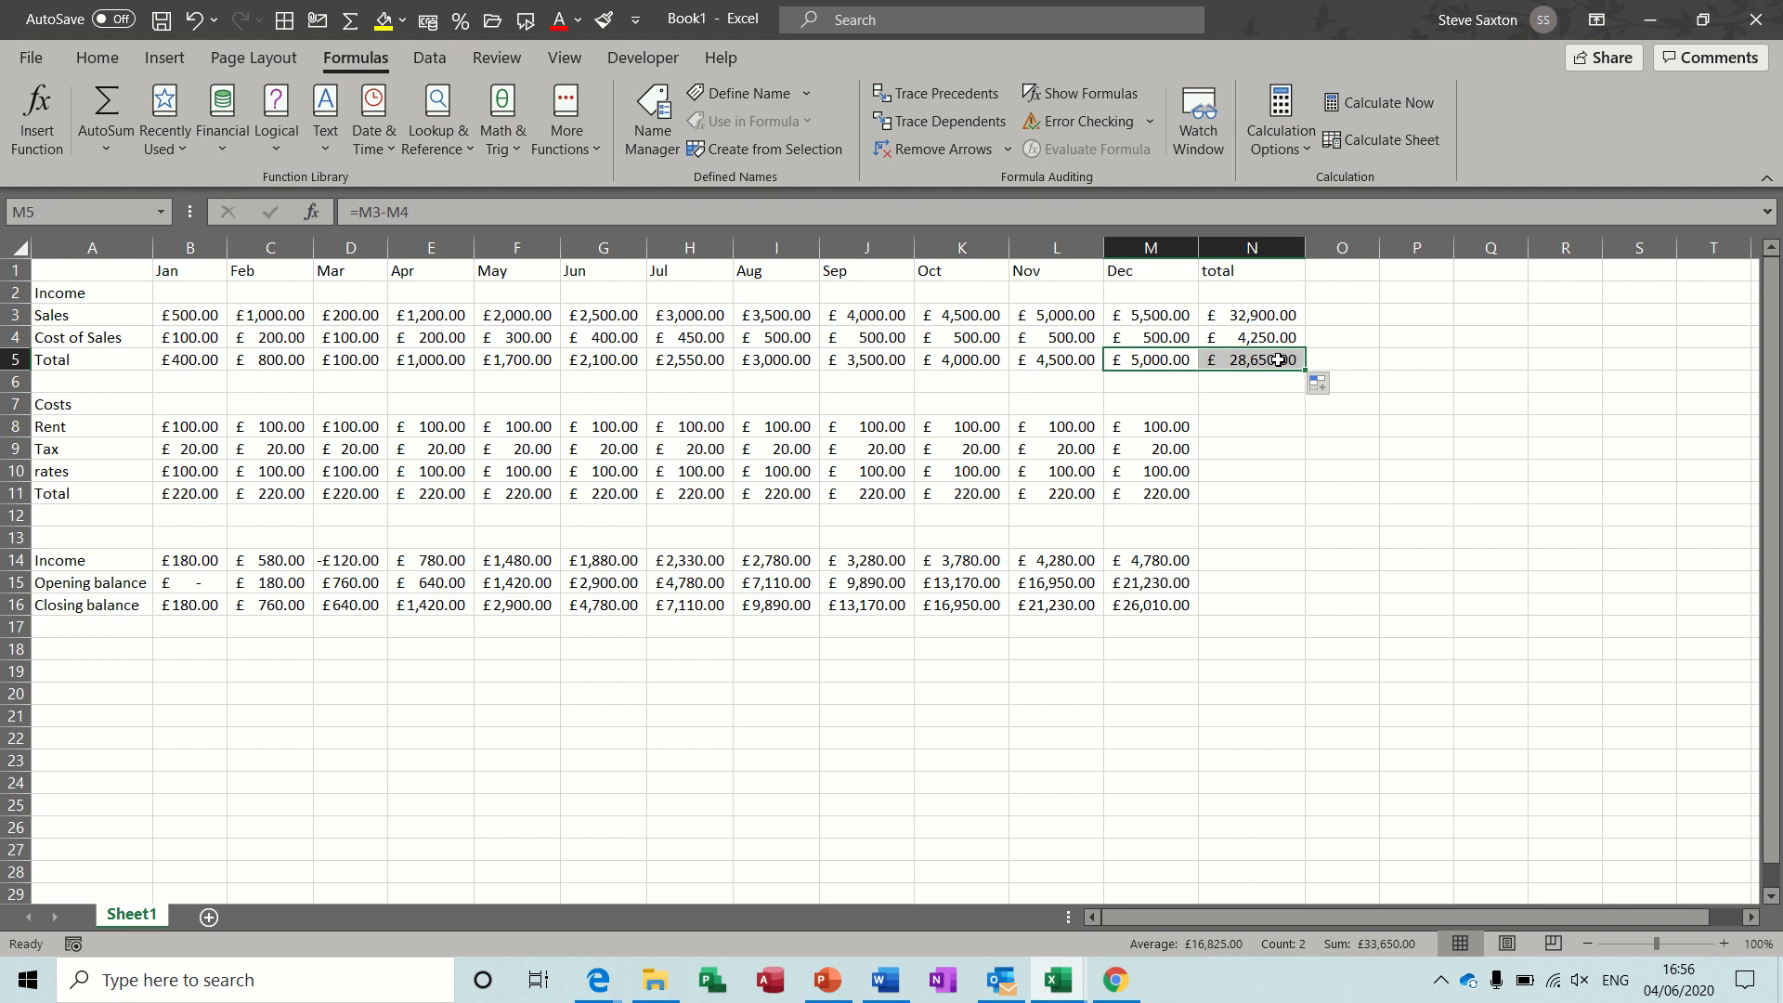
click(1277, 360)
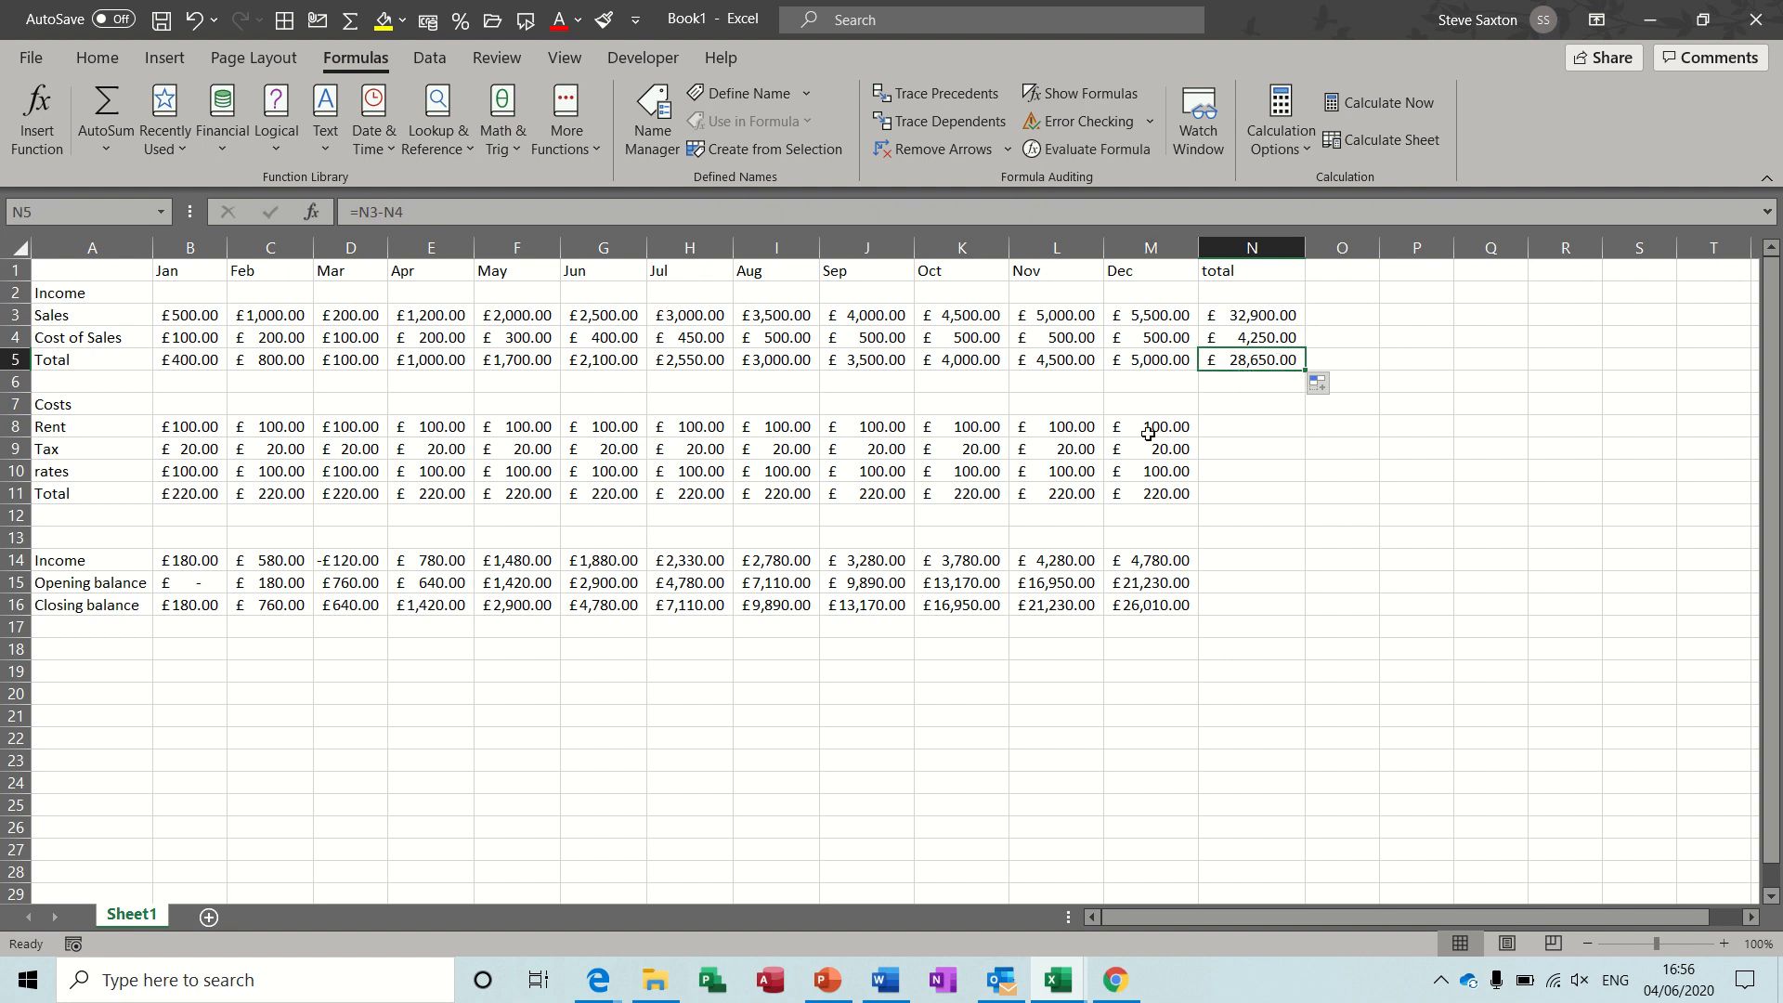
Copy the N4 total formula into N8, fill it down to N10, and extend the costs Total from M11 into N11
click(1268, 340)
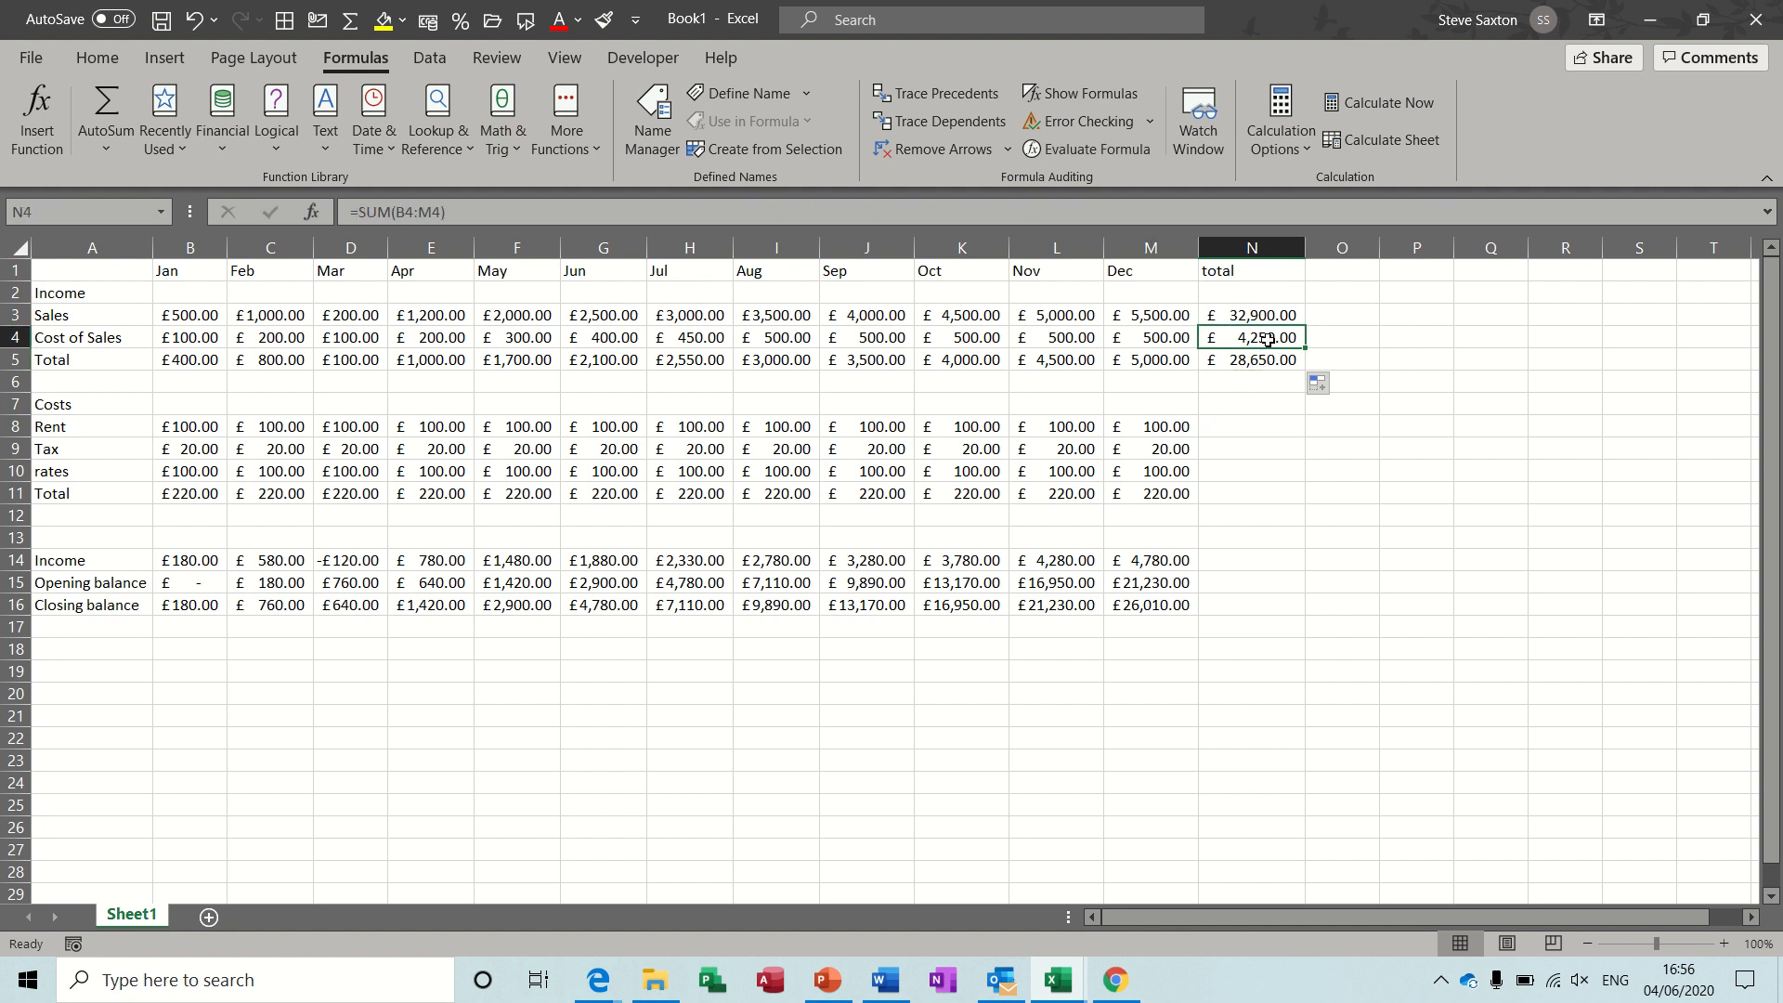
key(ctrl+c)
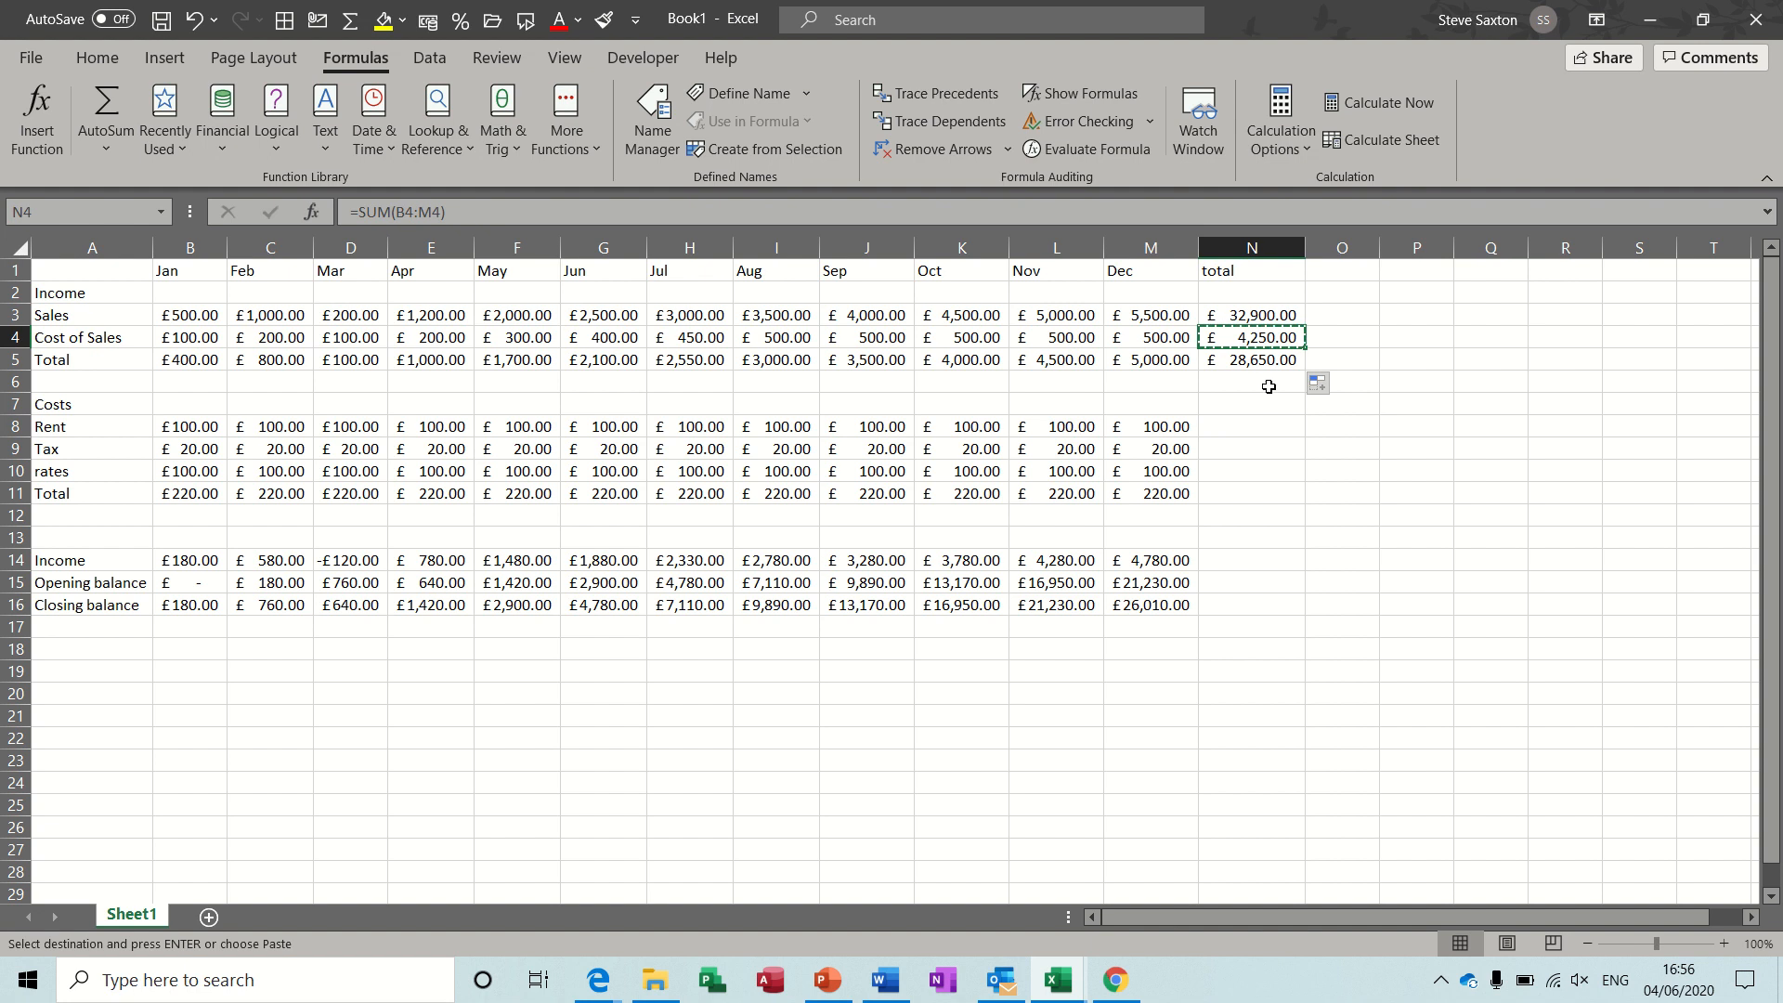
click(1250, 429)
key(ctrl+v)
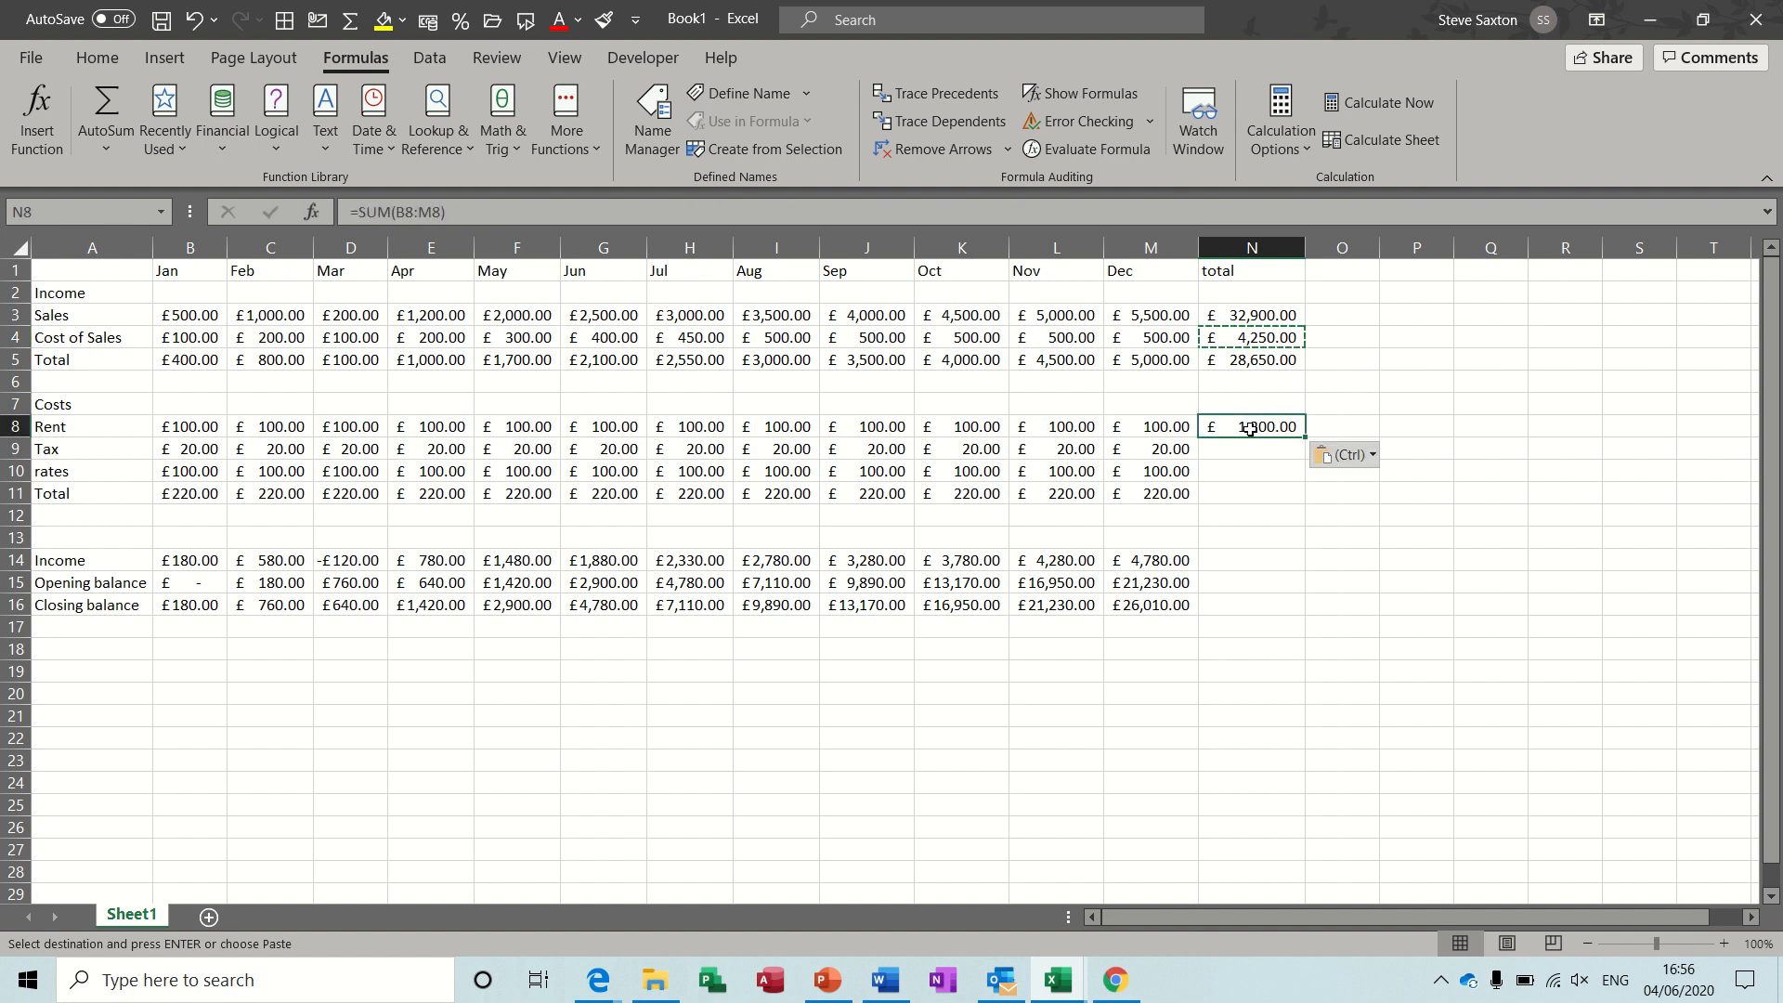
drag(1305, 438, 1305, 475)
click(1164, 495)
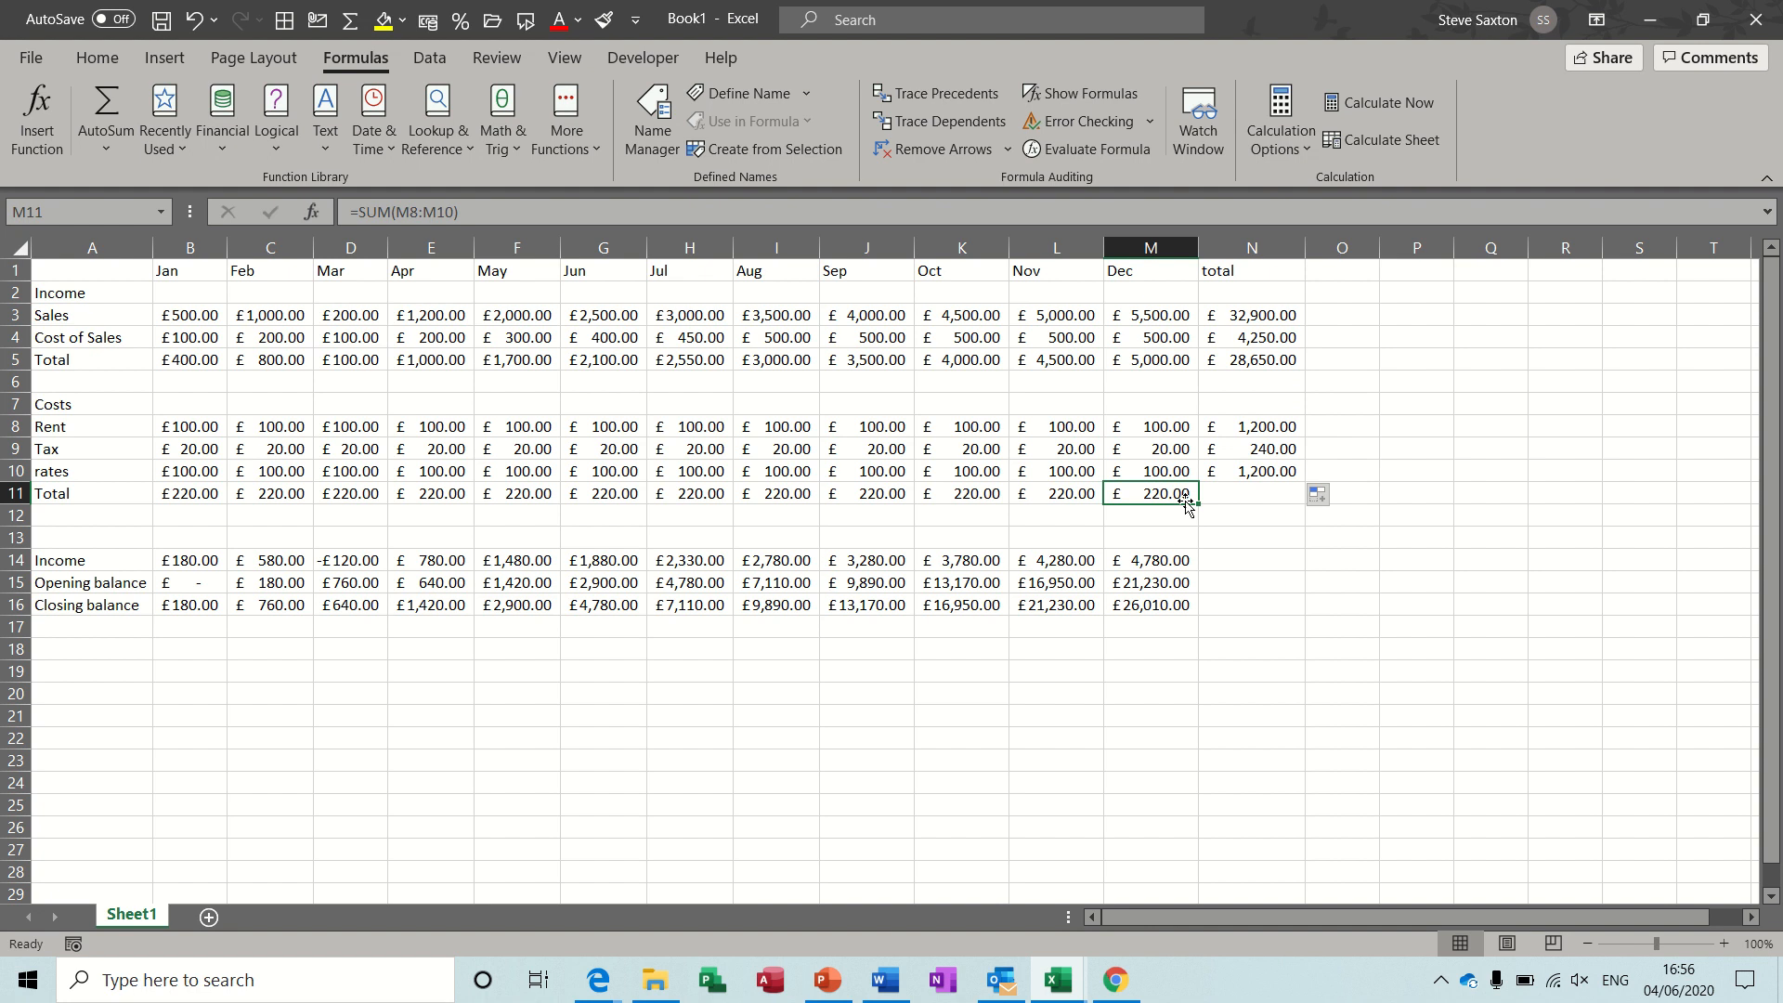
drag(1203, 506, 1254, 500)
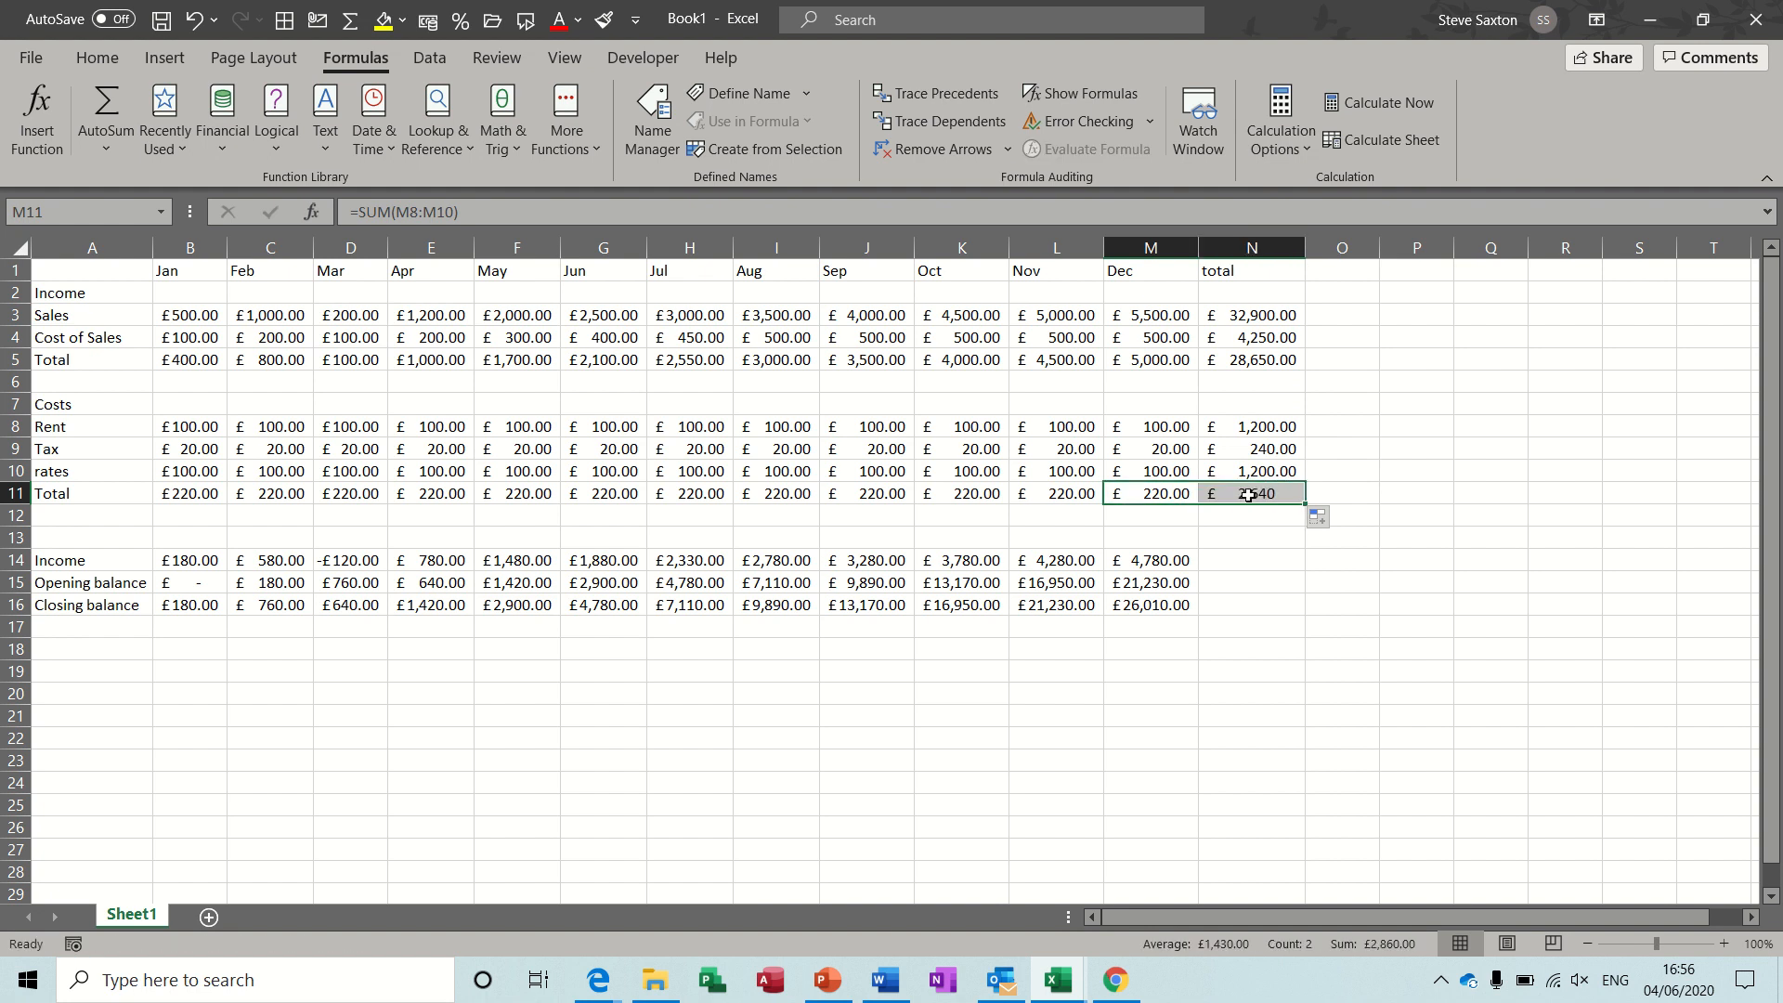